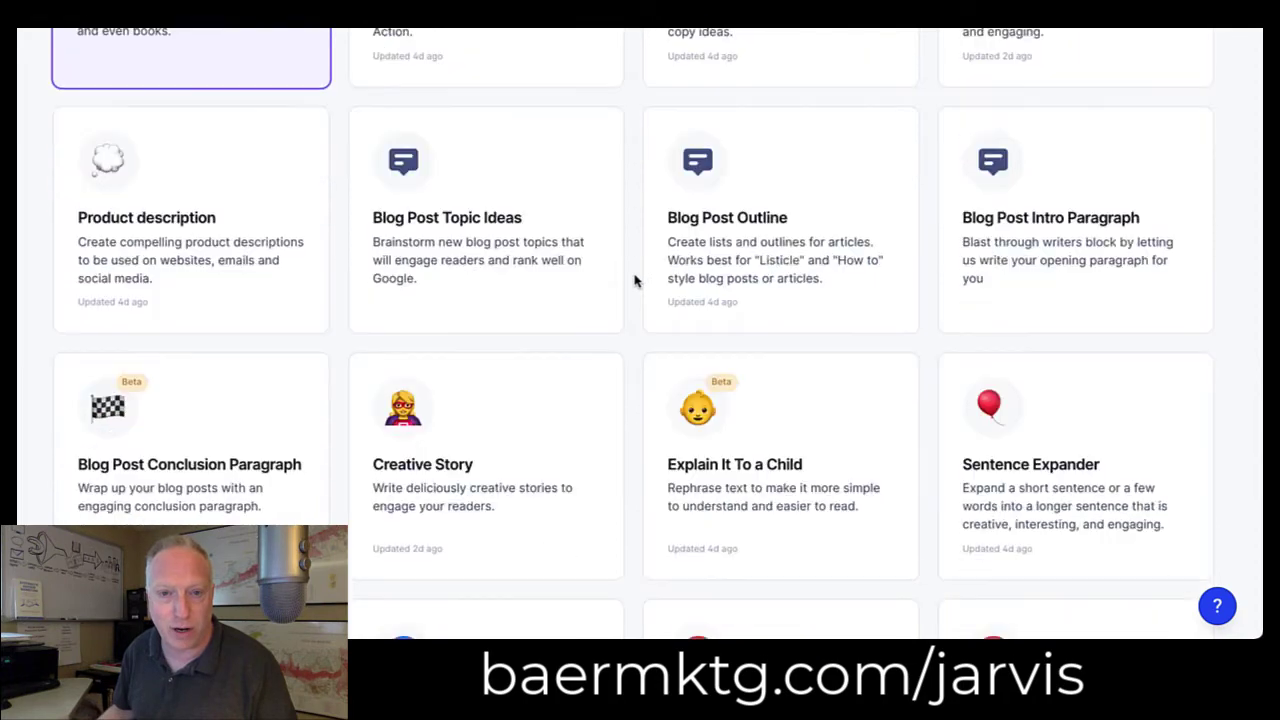
Browse the template library and open the Marketing angles template.
scroll(634, 281, "down", 3)
scroll(634, 281, "down", 8)
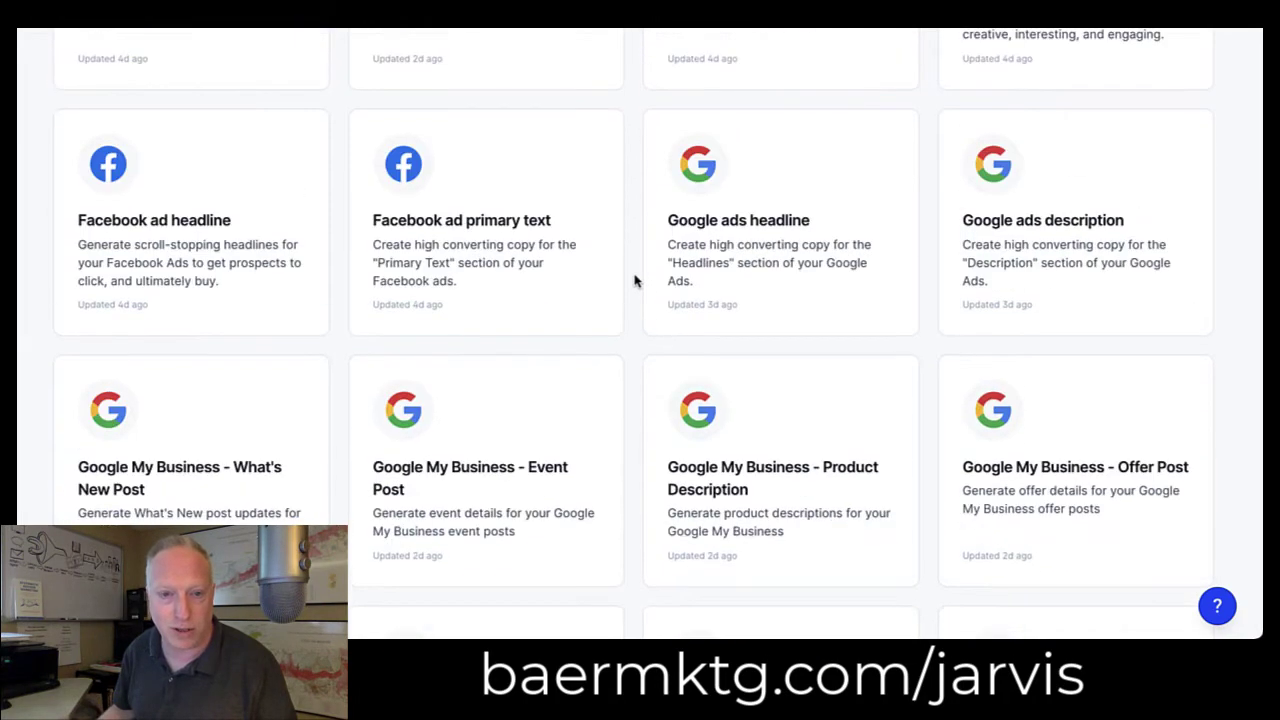
scroll(634, 281, "down", 14)
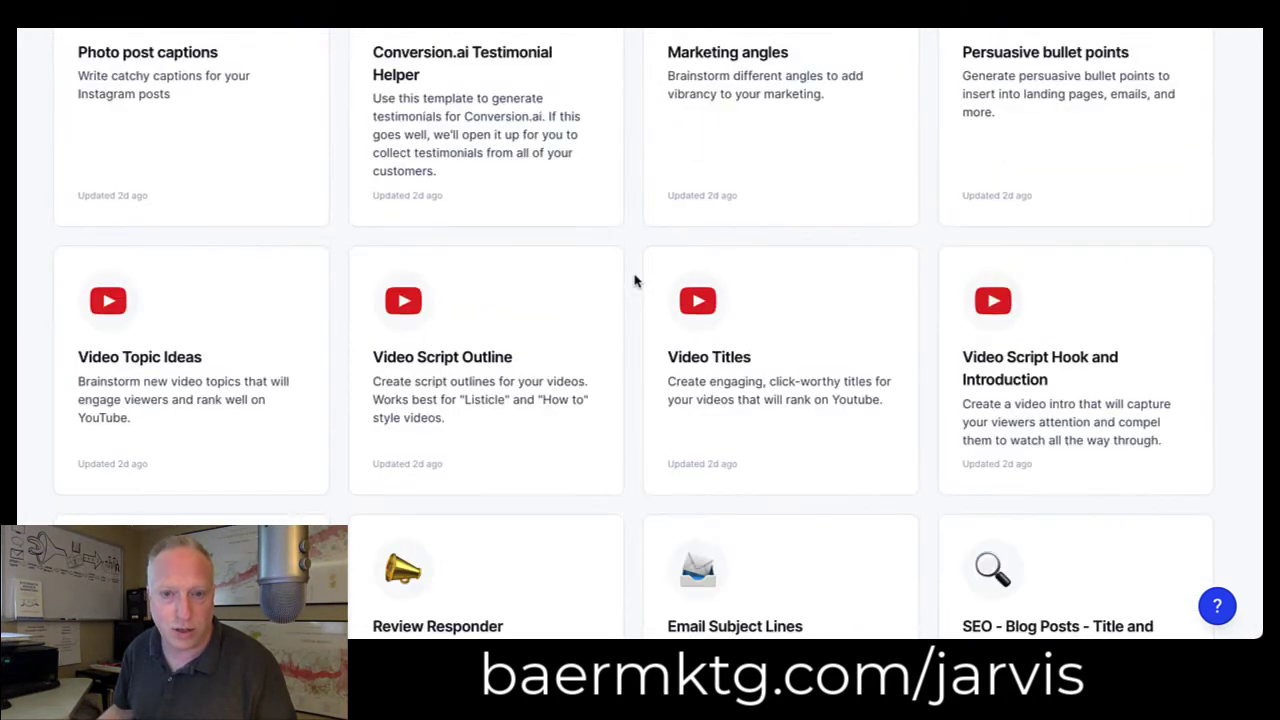
scroll(634, 281, "up", 12)
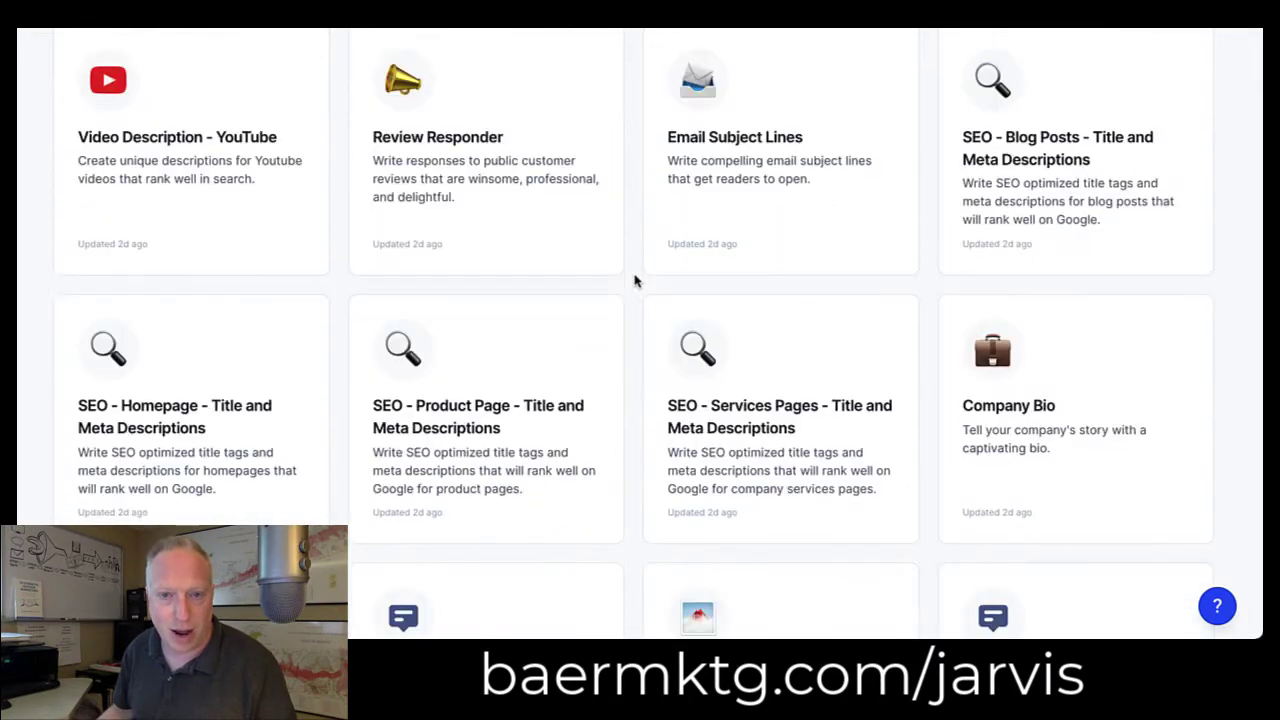
scroll(634, 281, "down", 1)
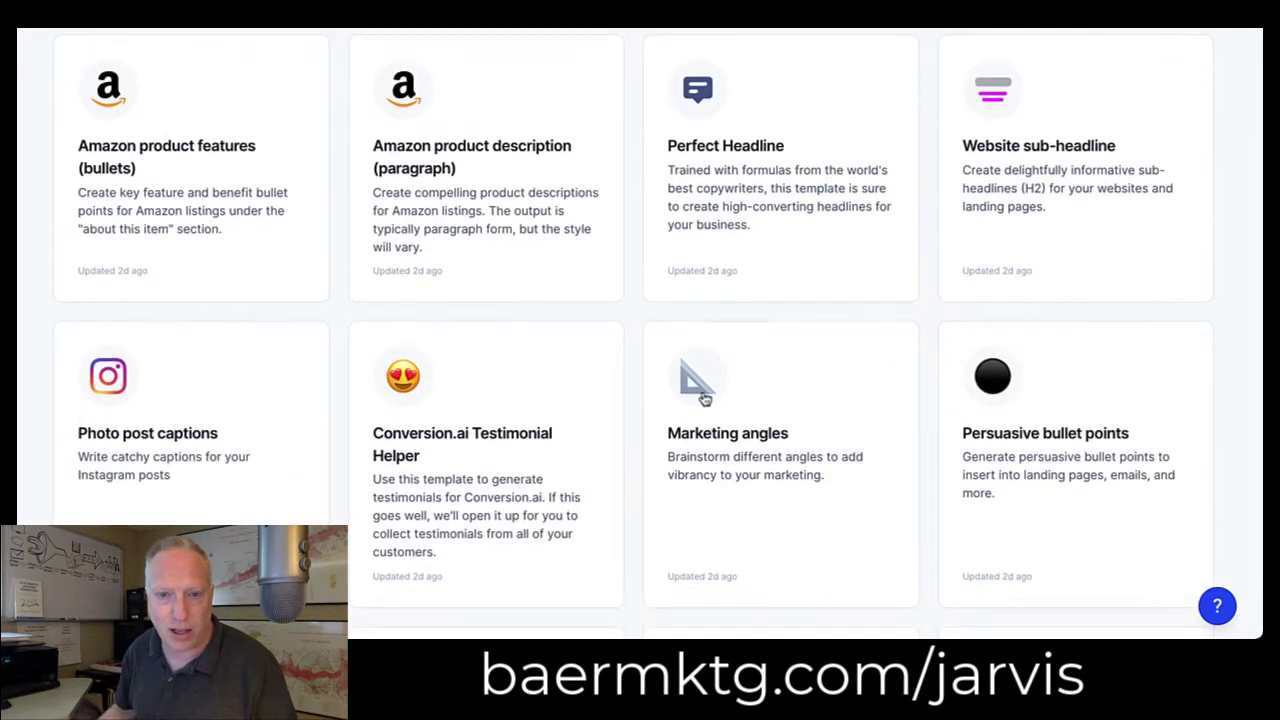
left_click(768, 413)
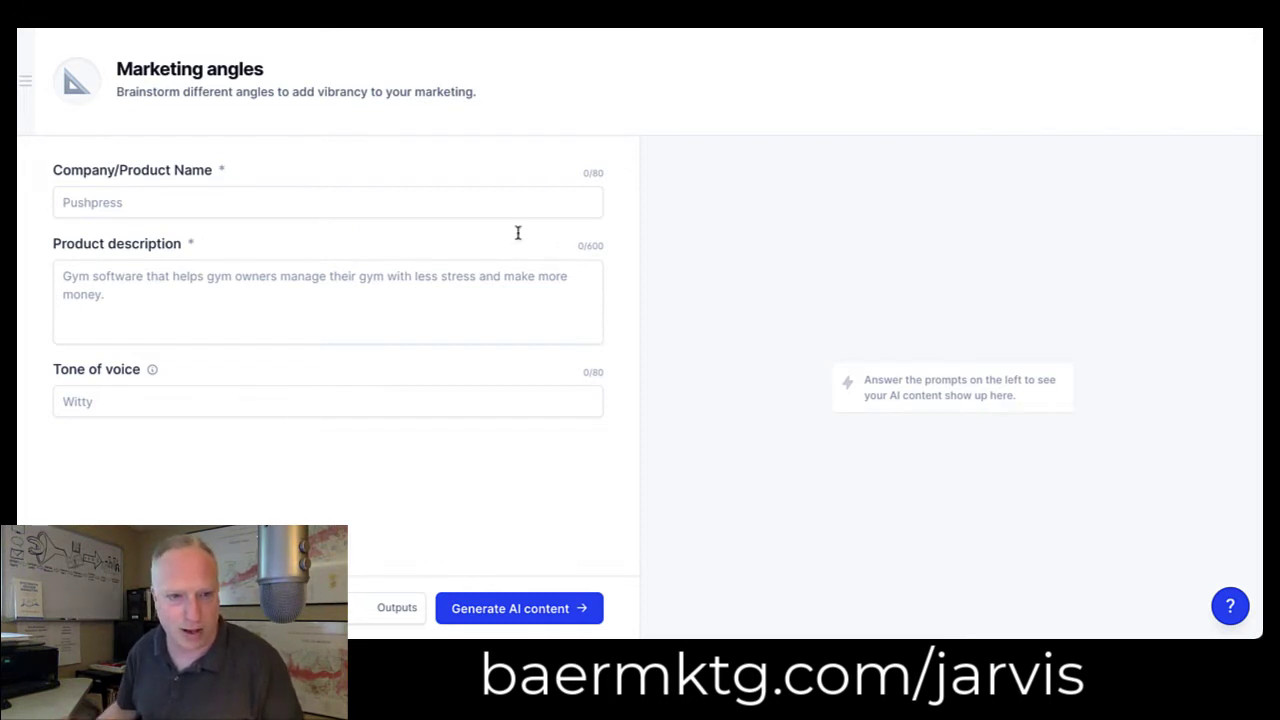
Enter "Financial Planning Services" as the company/product name.
left_click(450, 207)
type("Financial ")
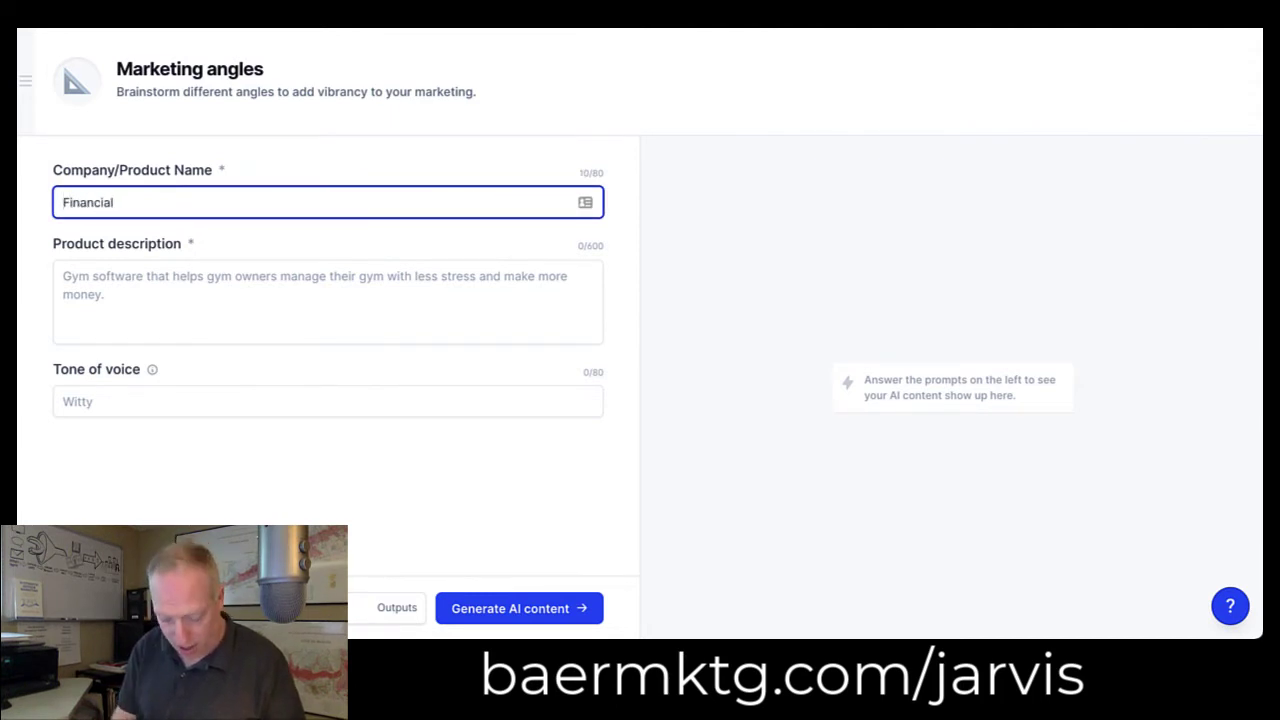
type("Planning ")
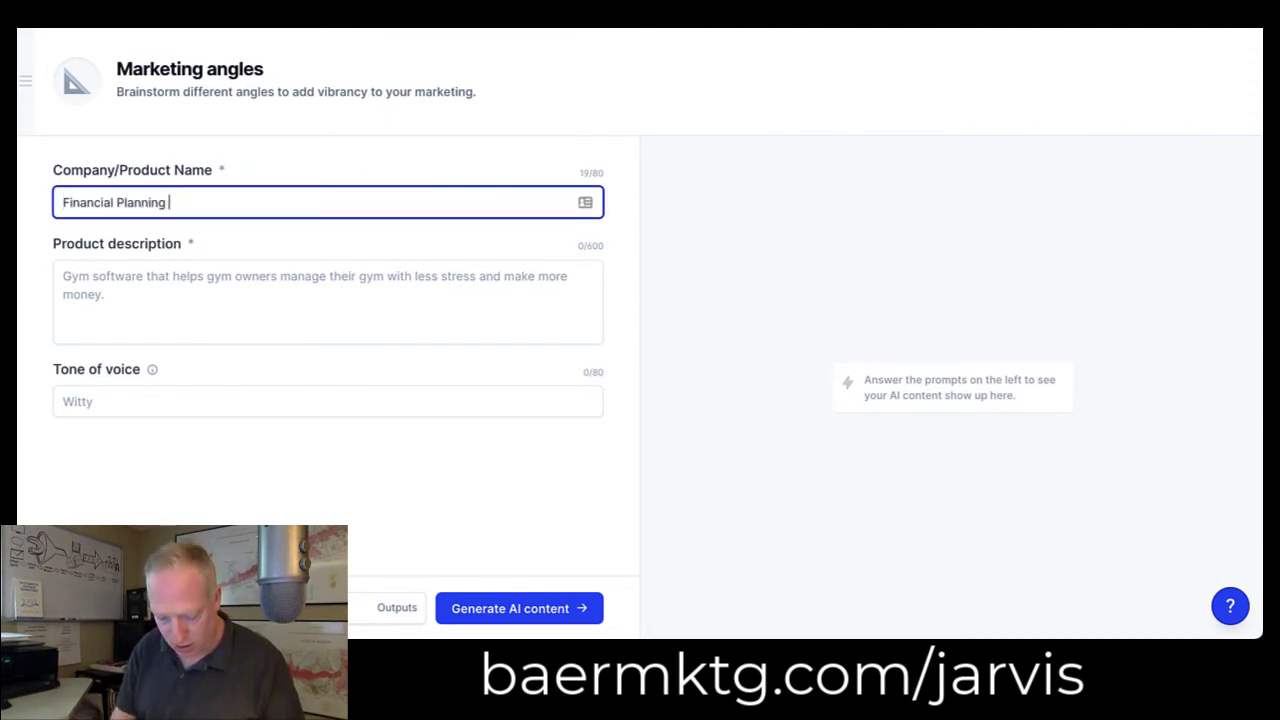
type("Services")
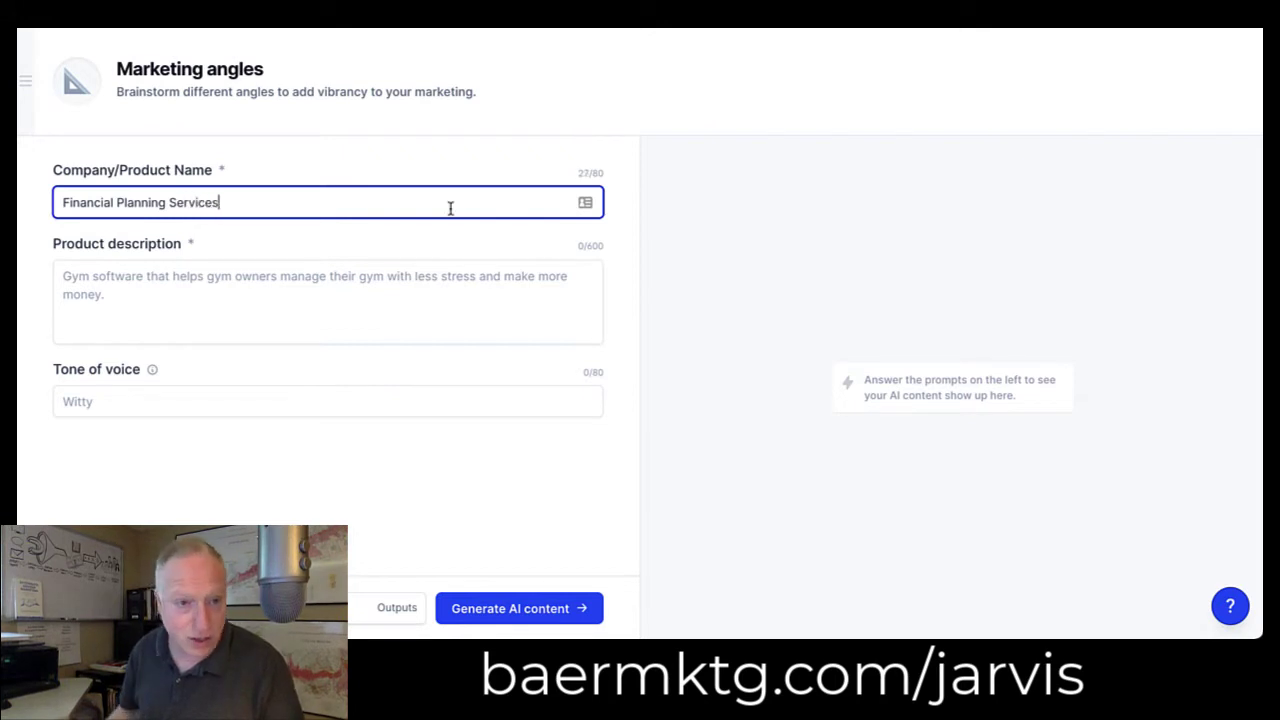
Start the product description with "Financial planning for couple in their 50s interested in making sure they have enough money to retire in 15 to 20 years.".
left_click(298, 299)
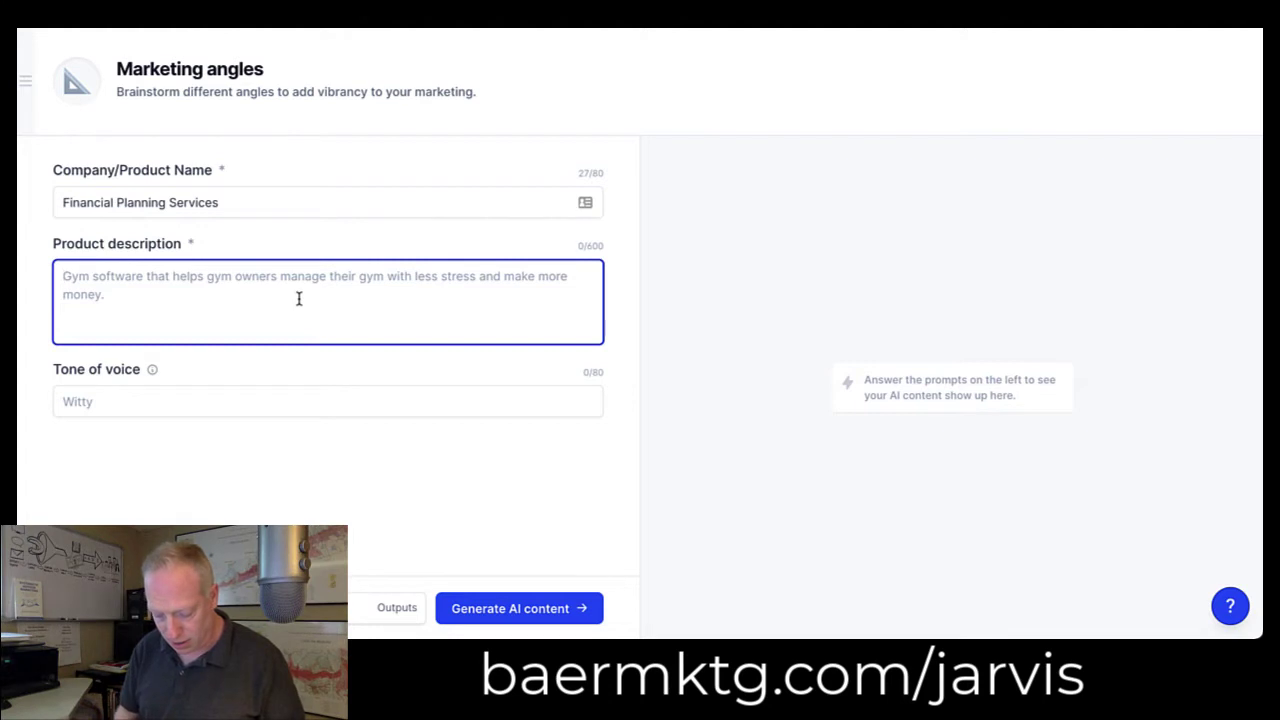
type("Finan")
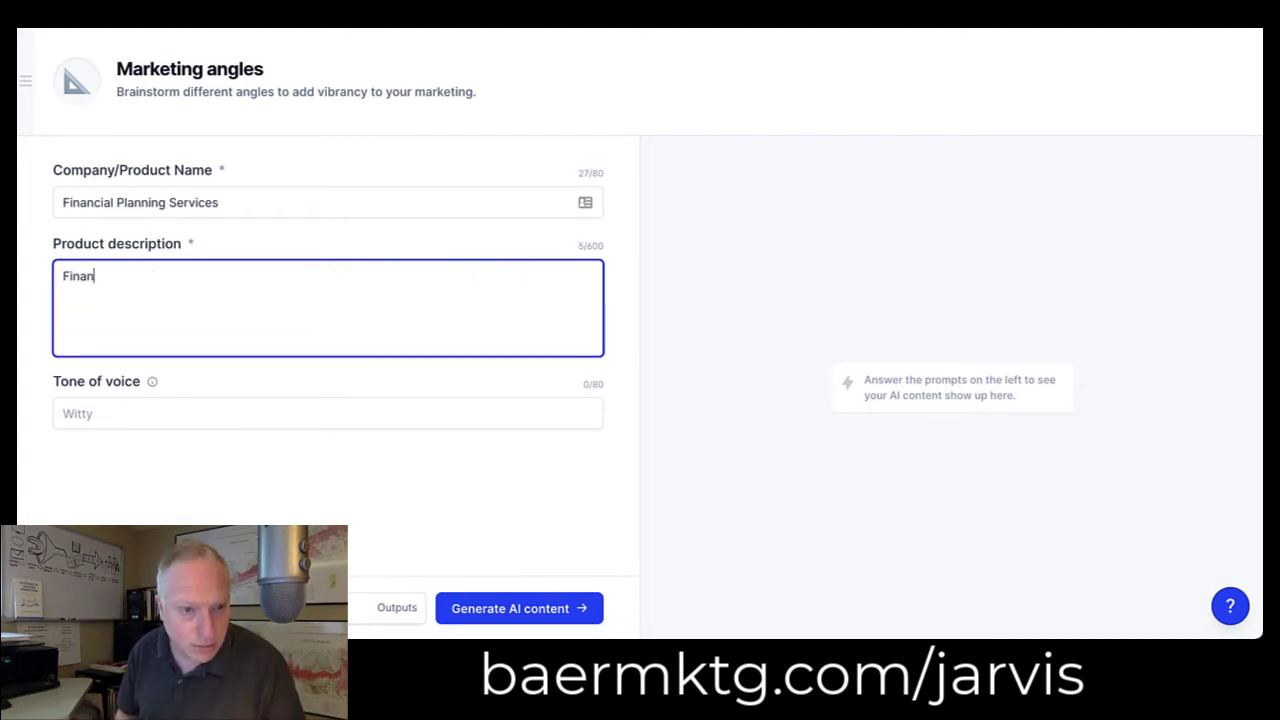
type("cial plann")
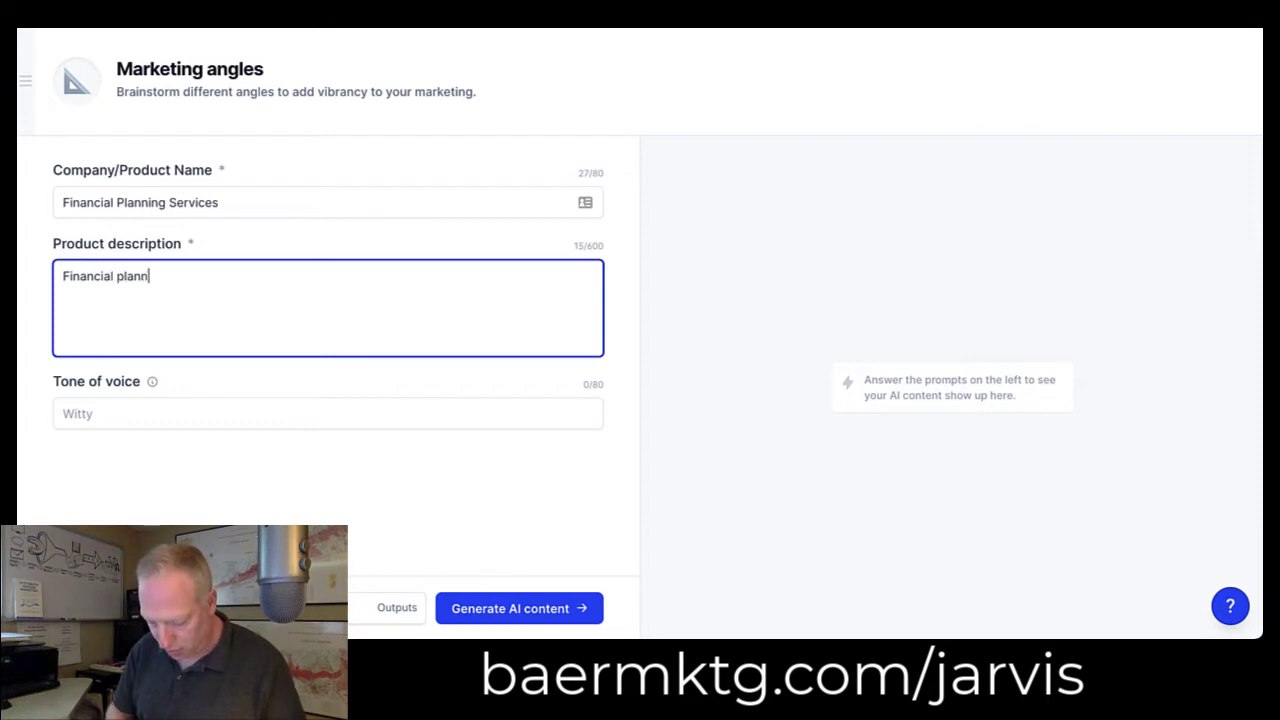
type("ing for ")
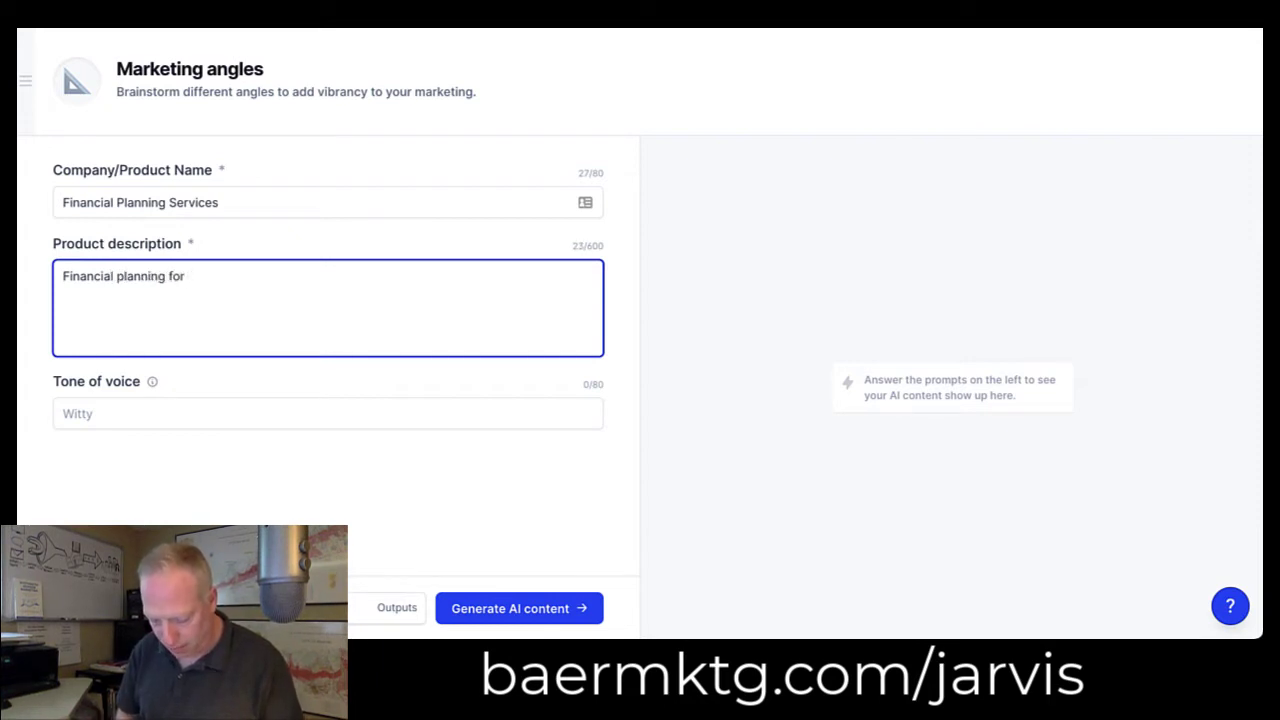
type("couple i")
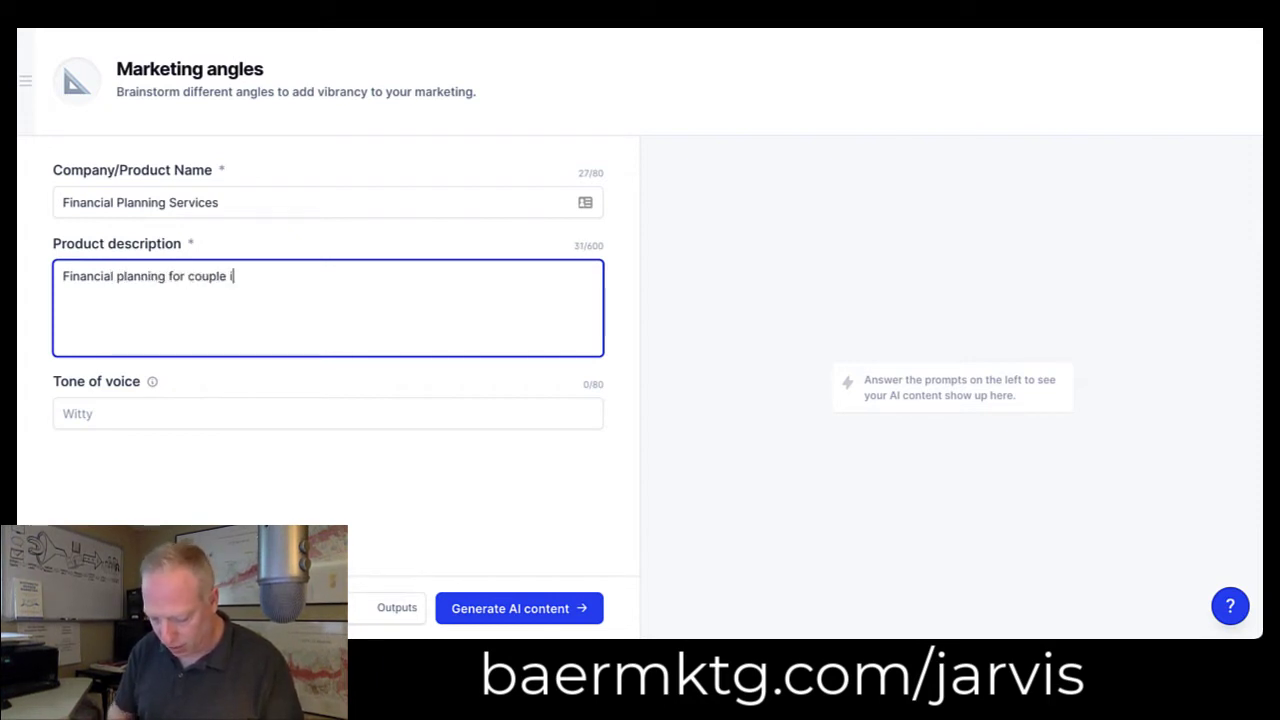
type("n their")
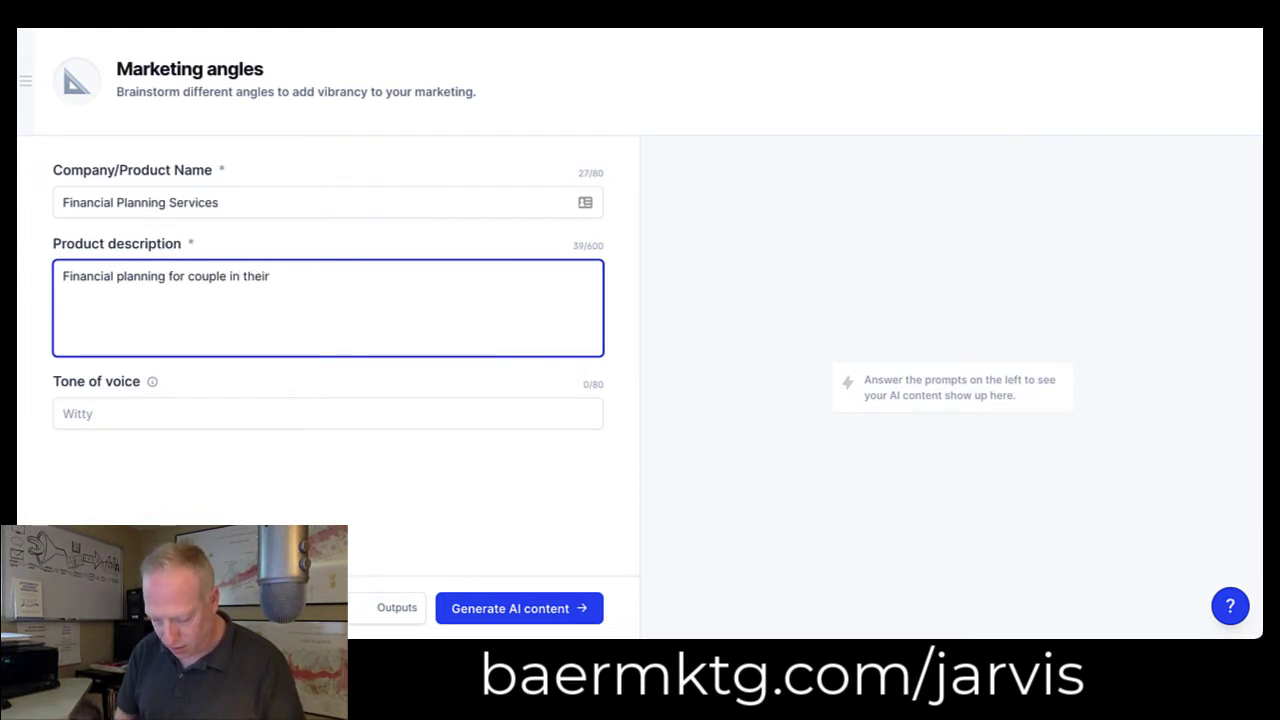
type(" 50s inter")
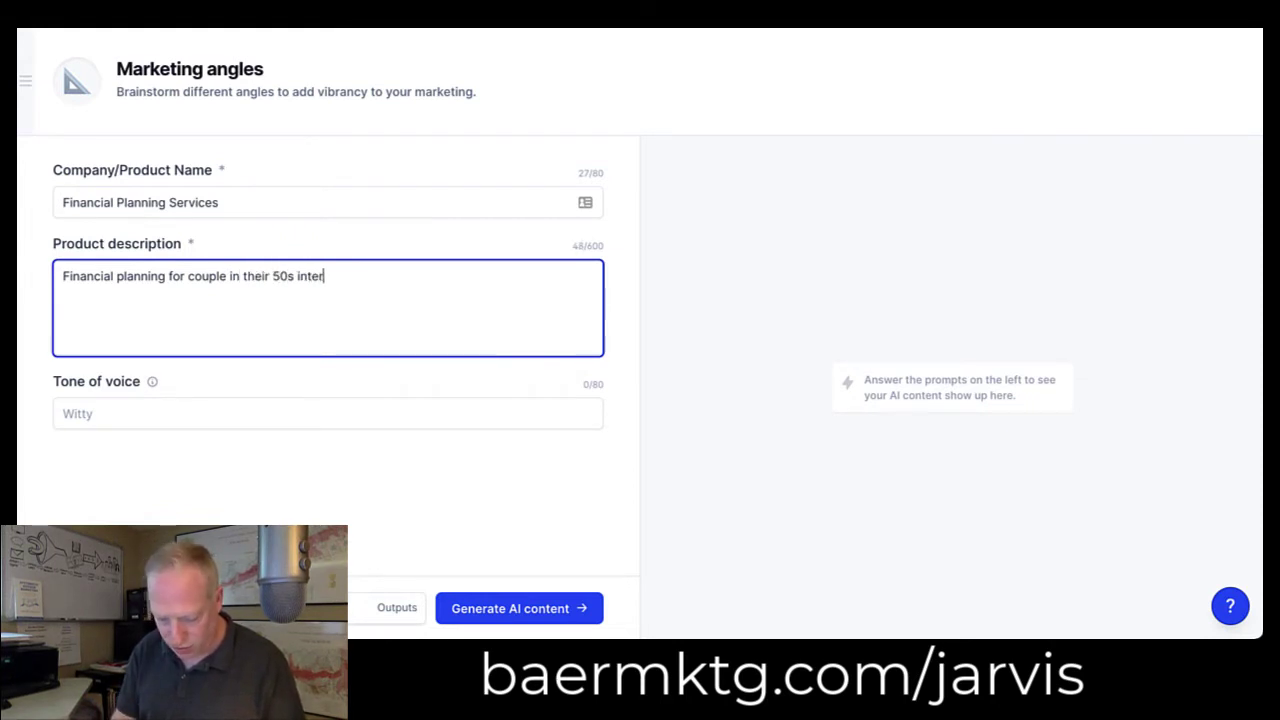
type("ested in ")
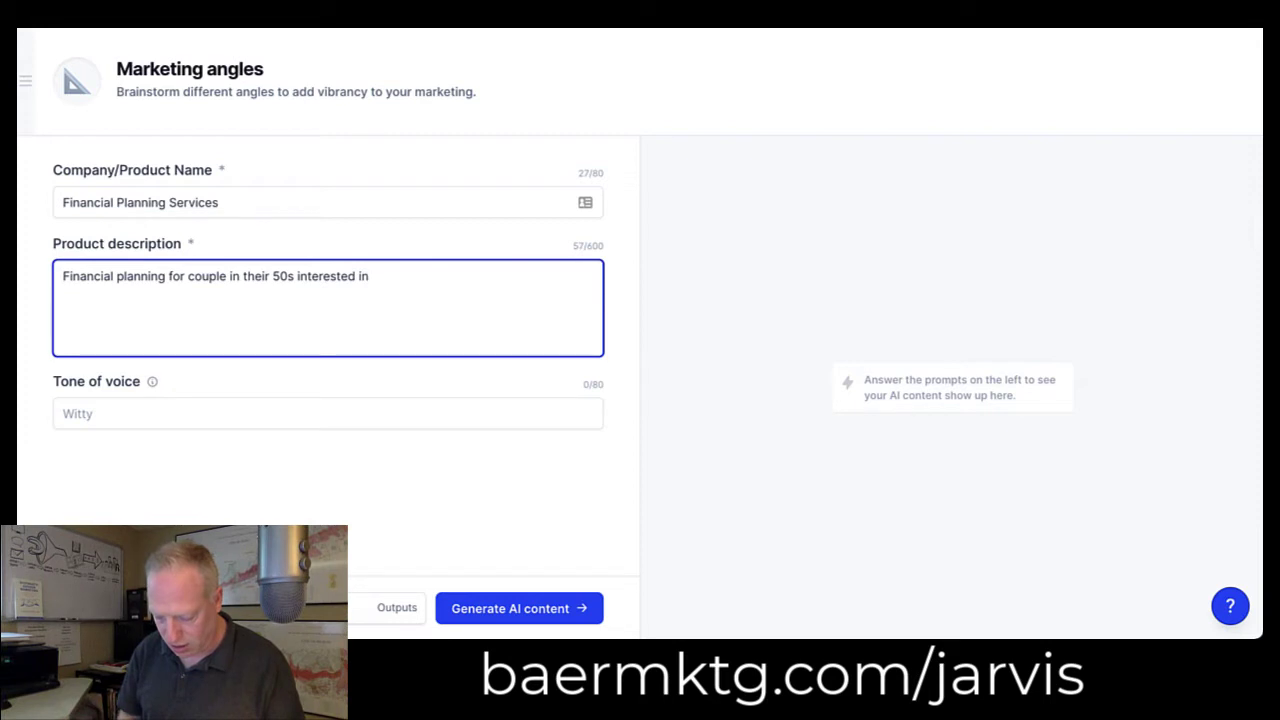
type("making sure")
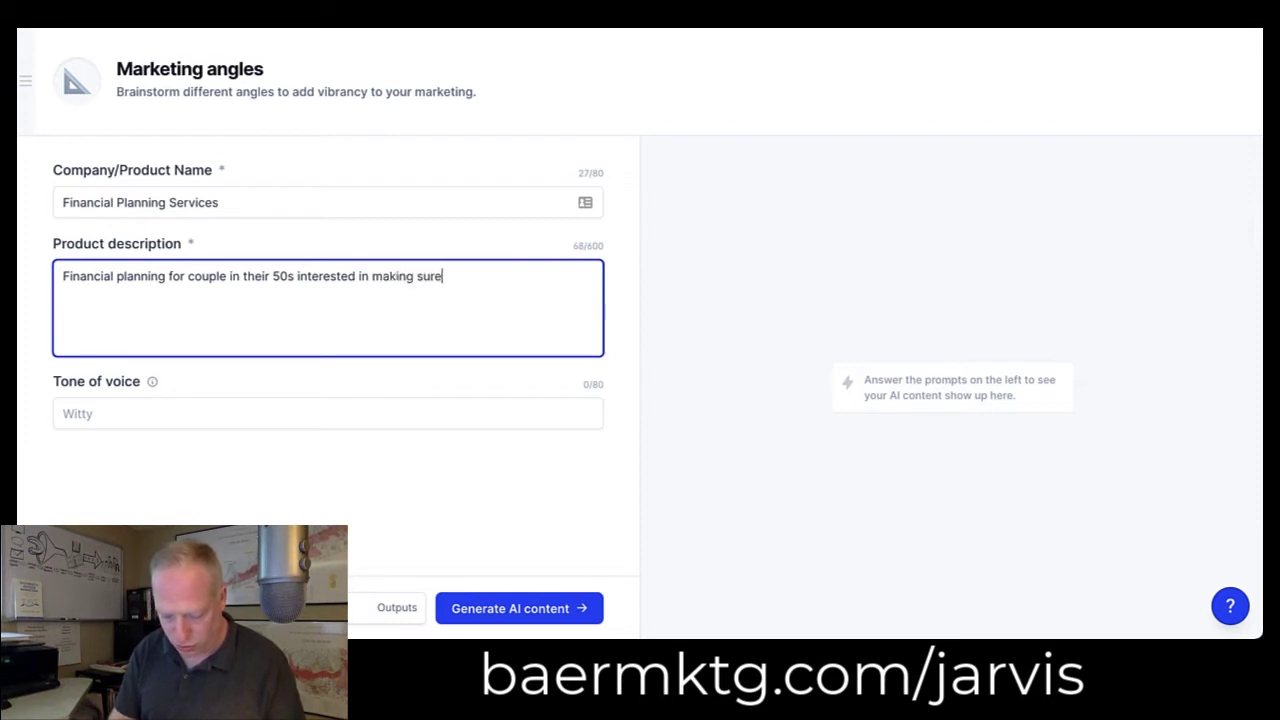
type(" they have en")
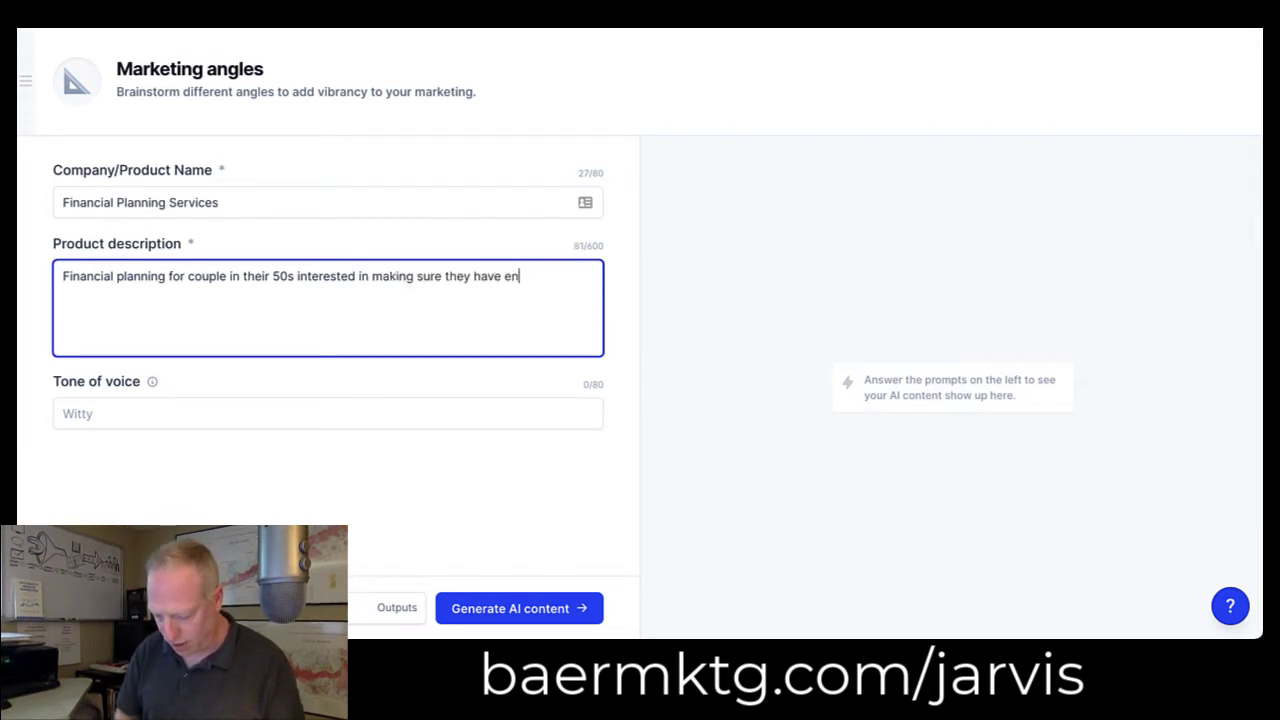
type("ough money f")
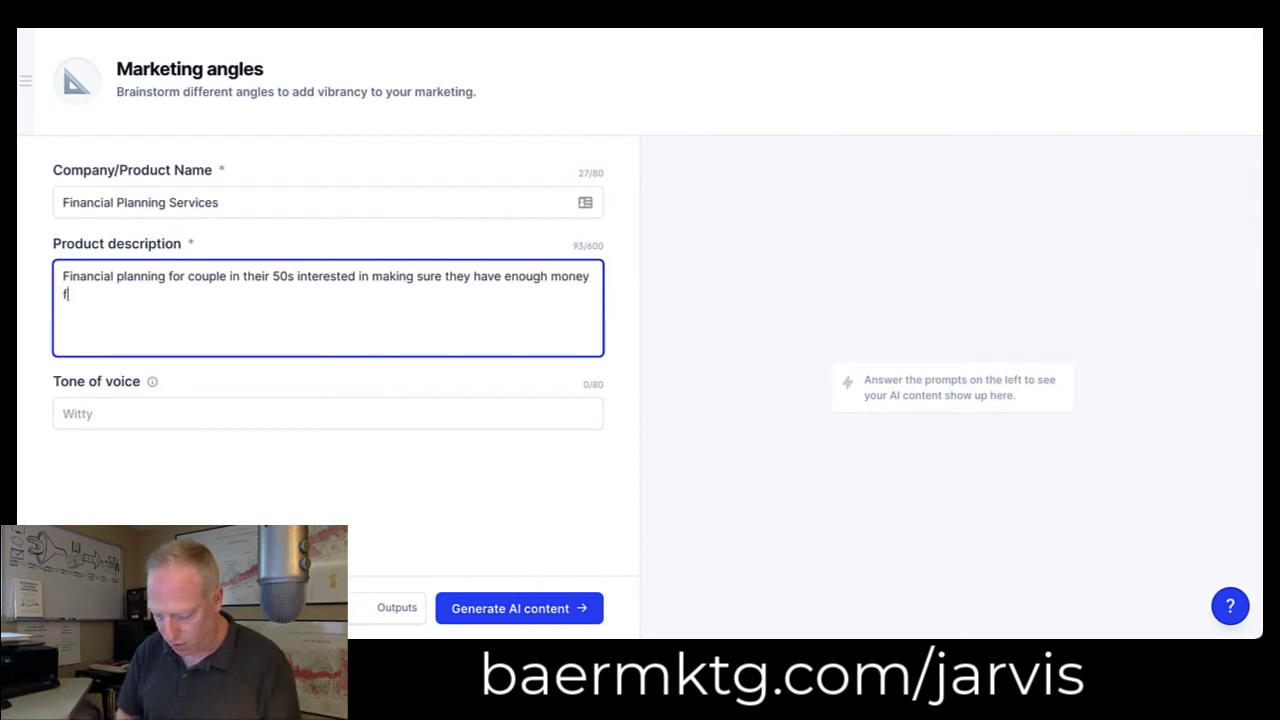
key("BackSpace")
type("to retire in 1")
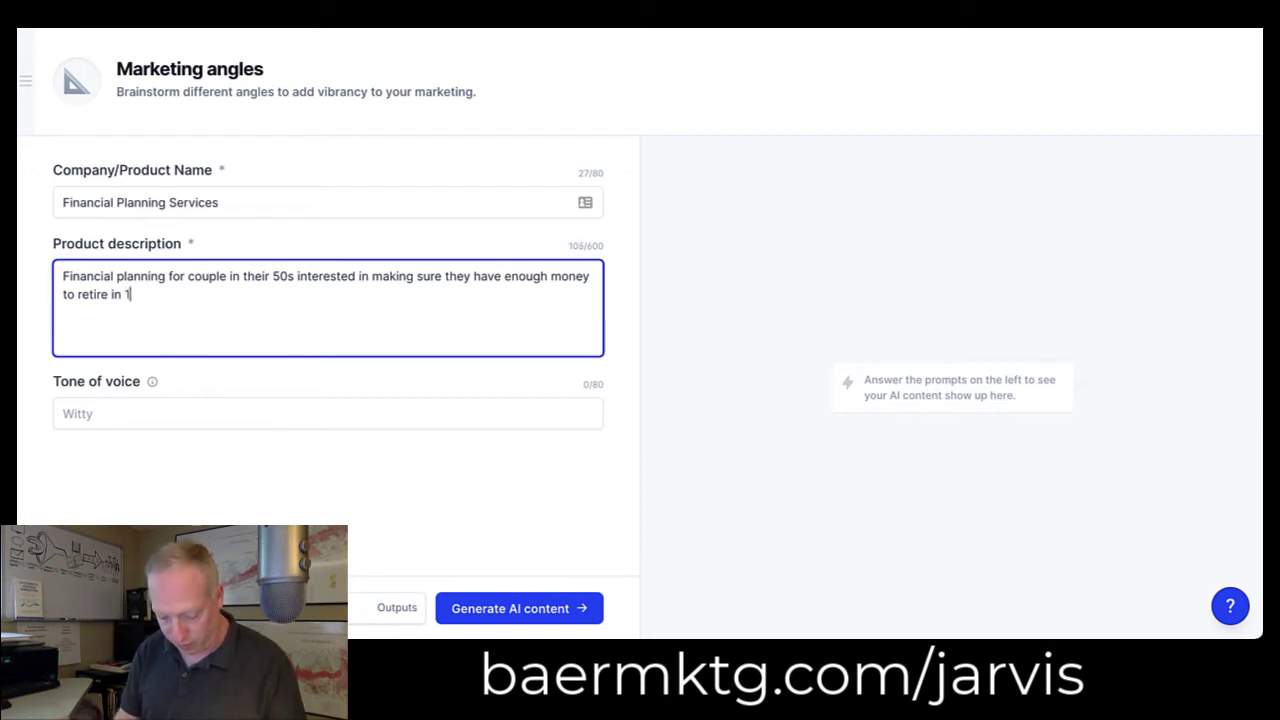
type("5 to ")
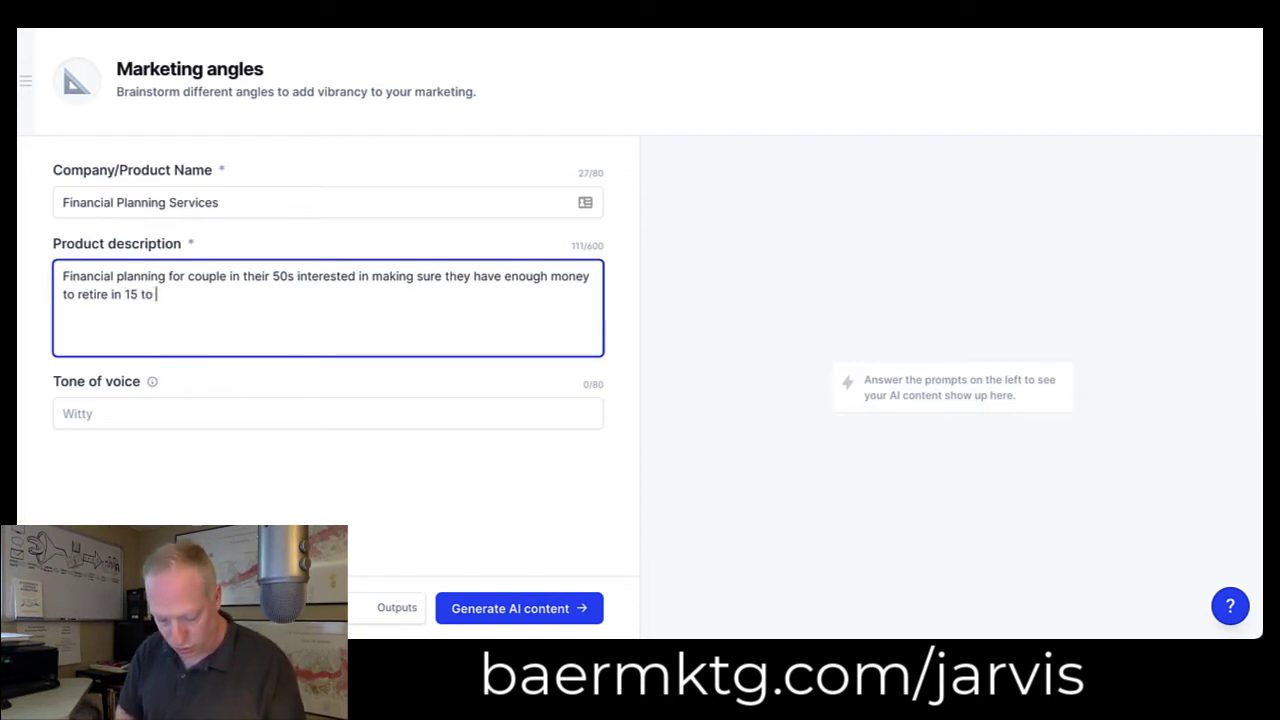
type("20 years. ")
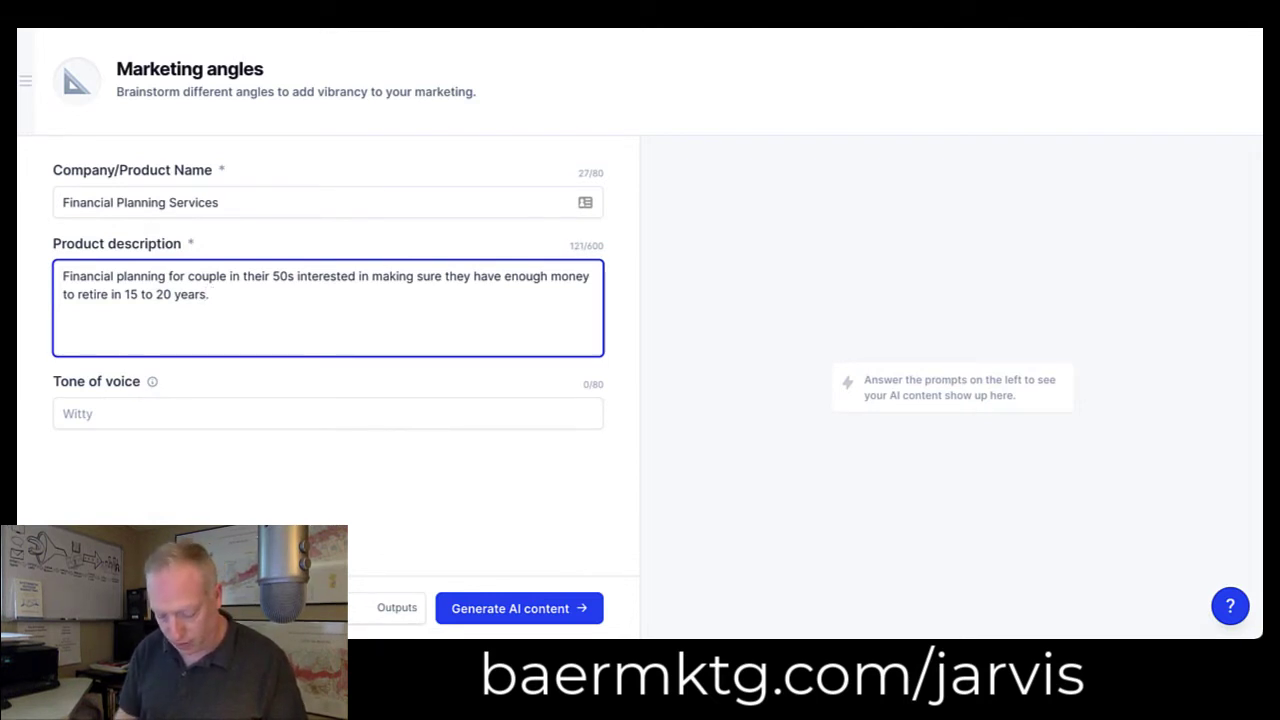
Add to the product description "They want to find someone who can be trustworthy who can guide them through the process".
type("They want to")
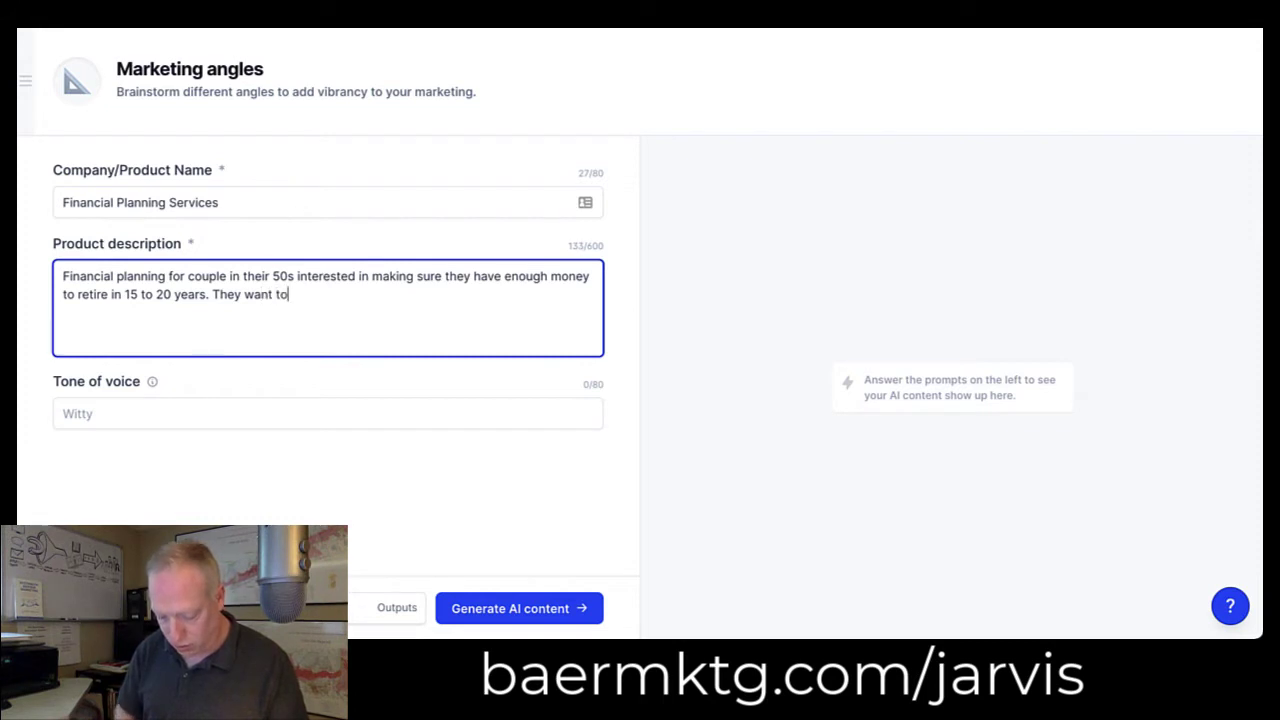
type(" find someon")
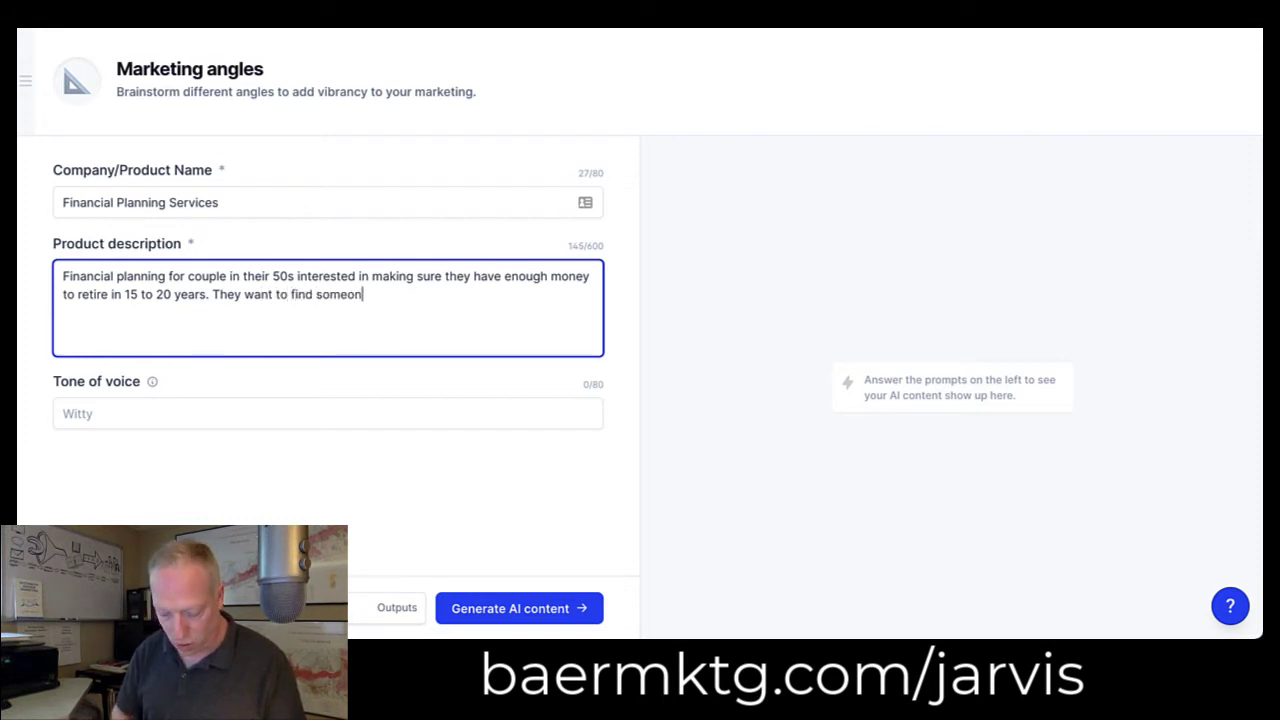
type("e who can ")
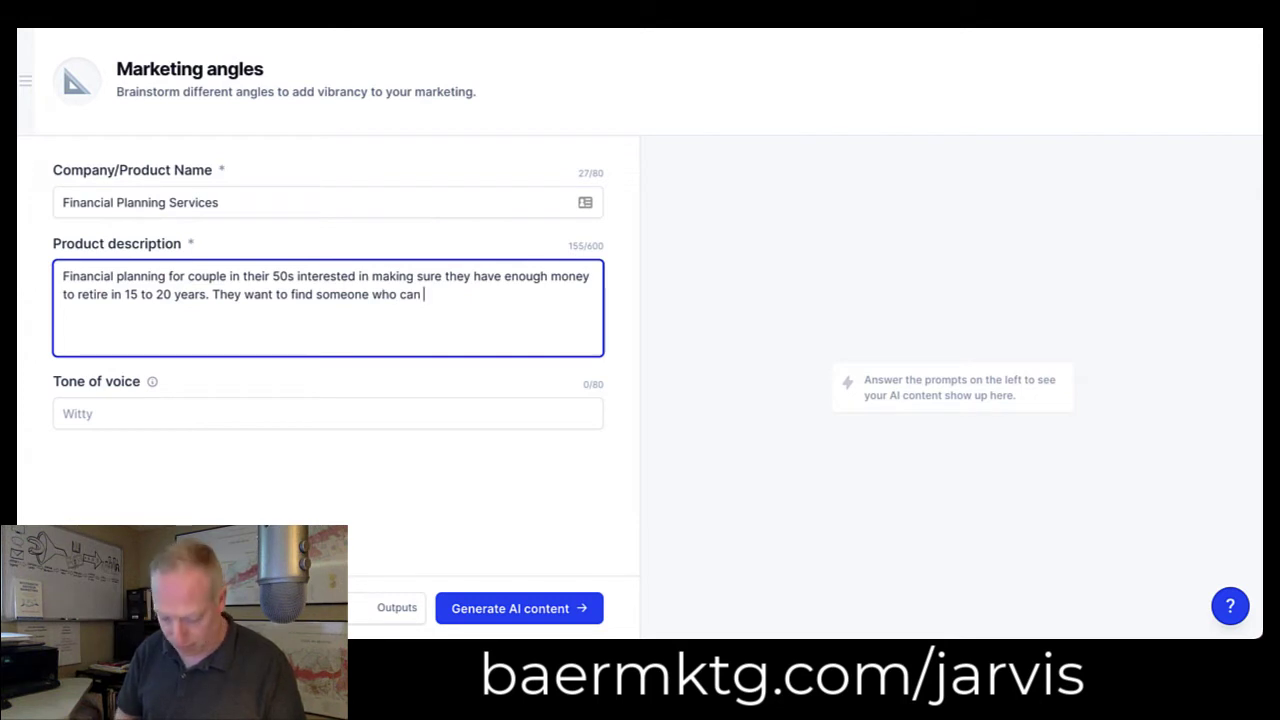
type("be trustwo")
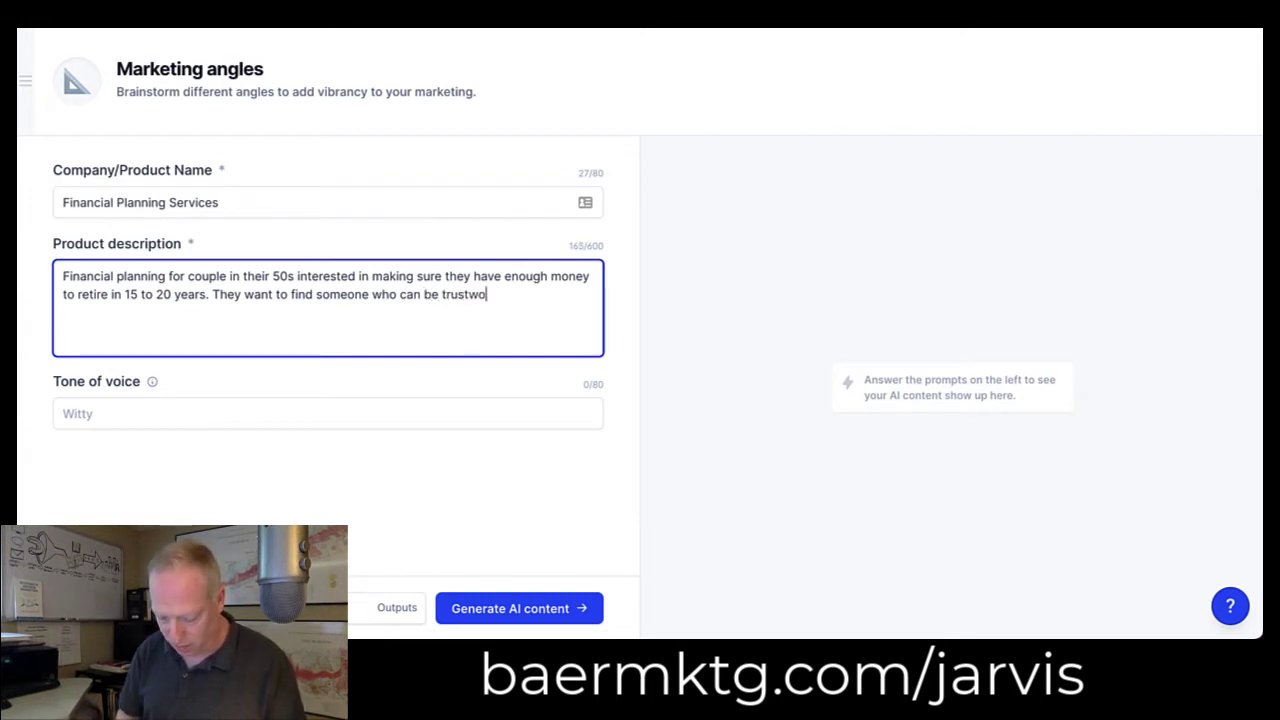
type("rthy")
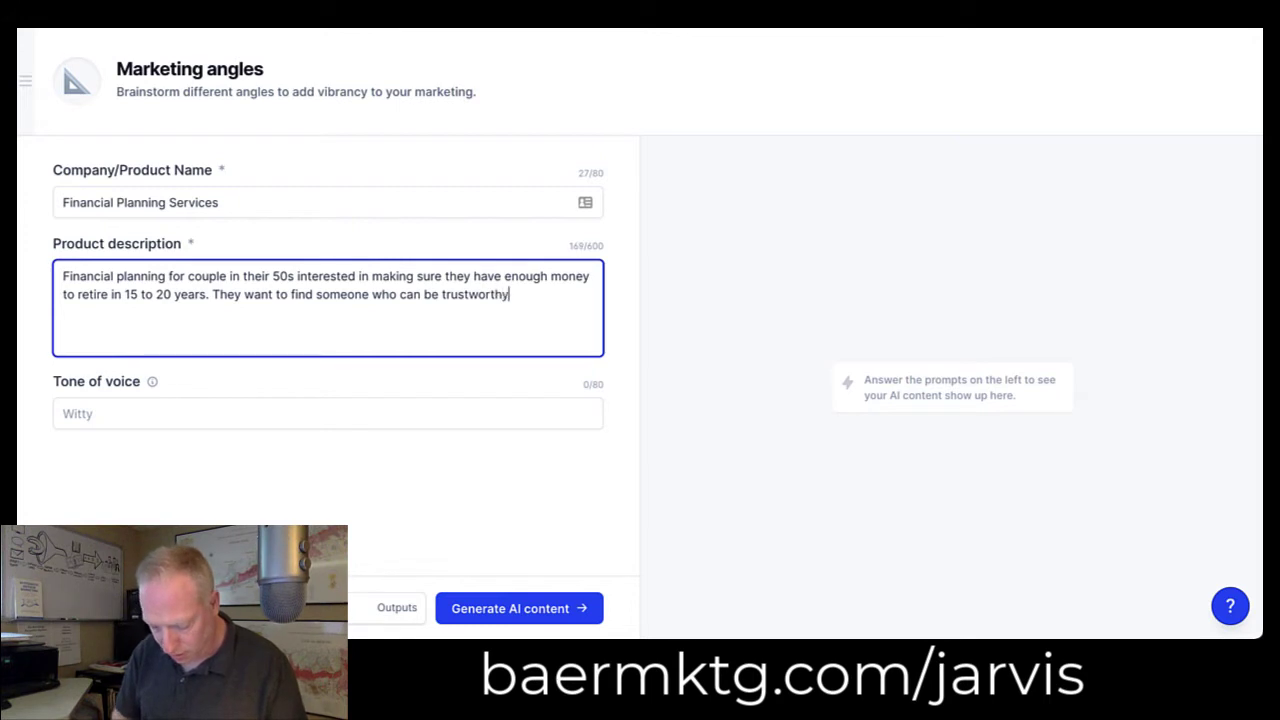
type(" who can ")
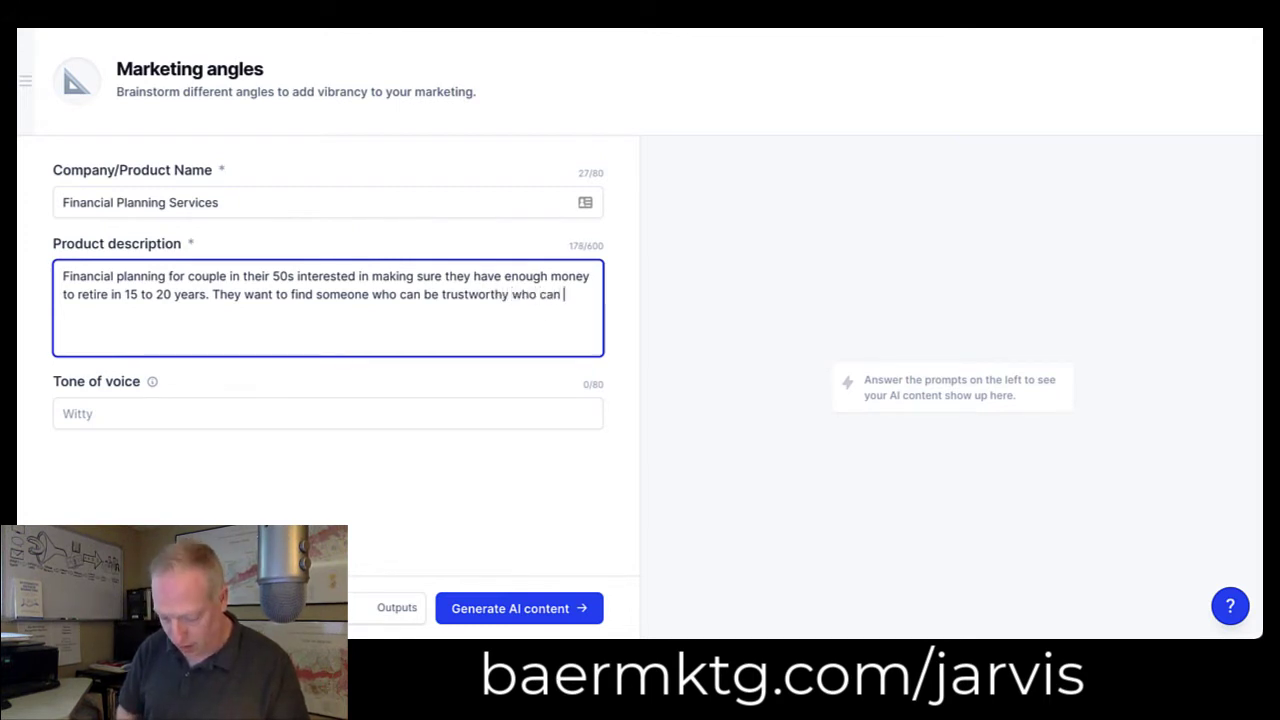
type("guide them t")
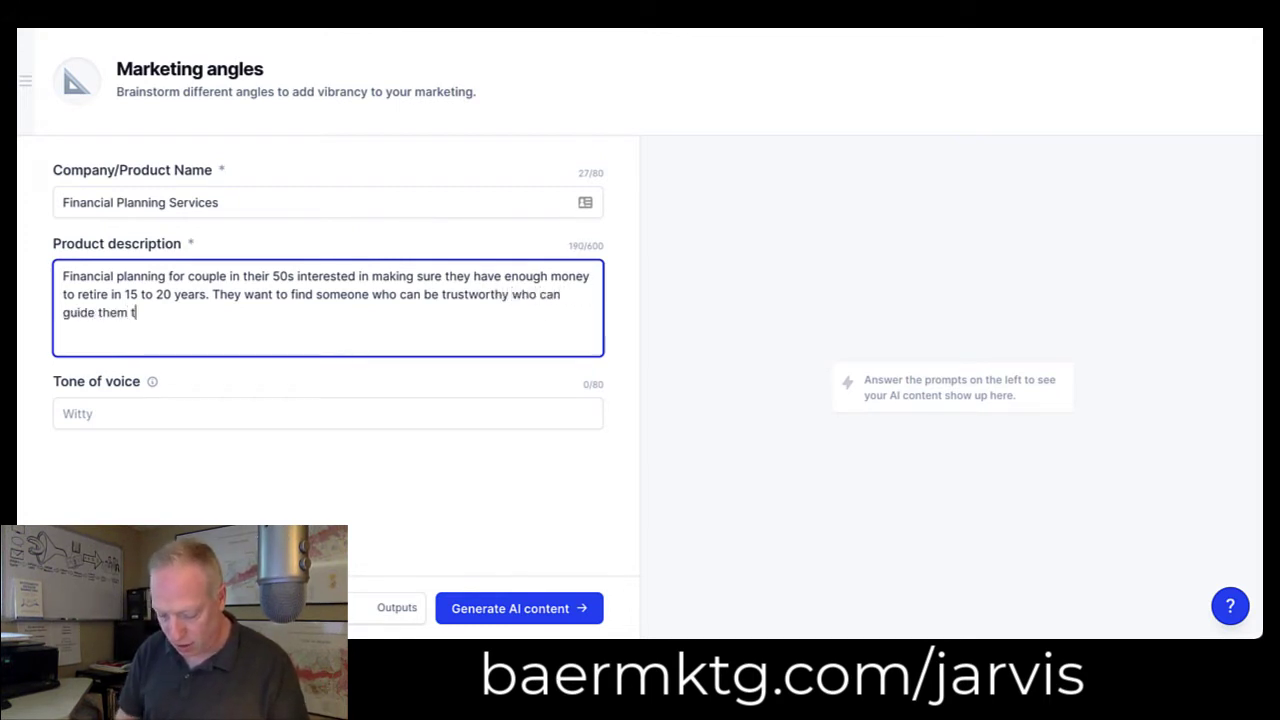
type("hrough the ")
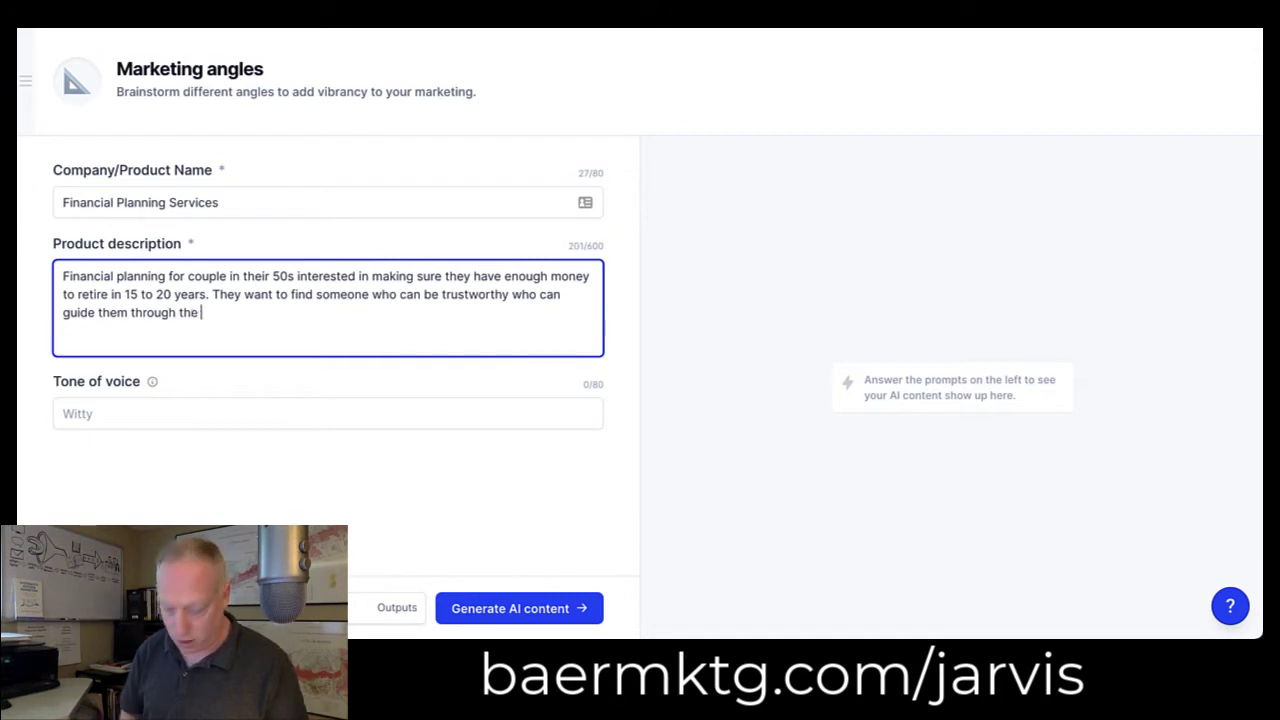
type("process")
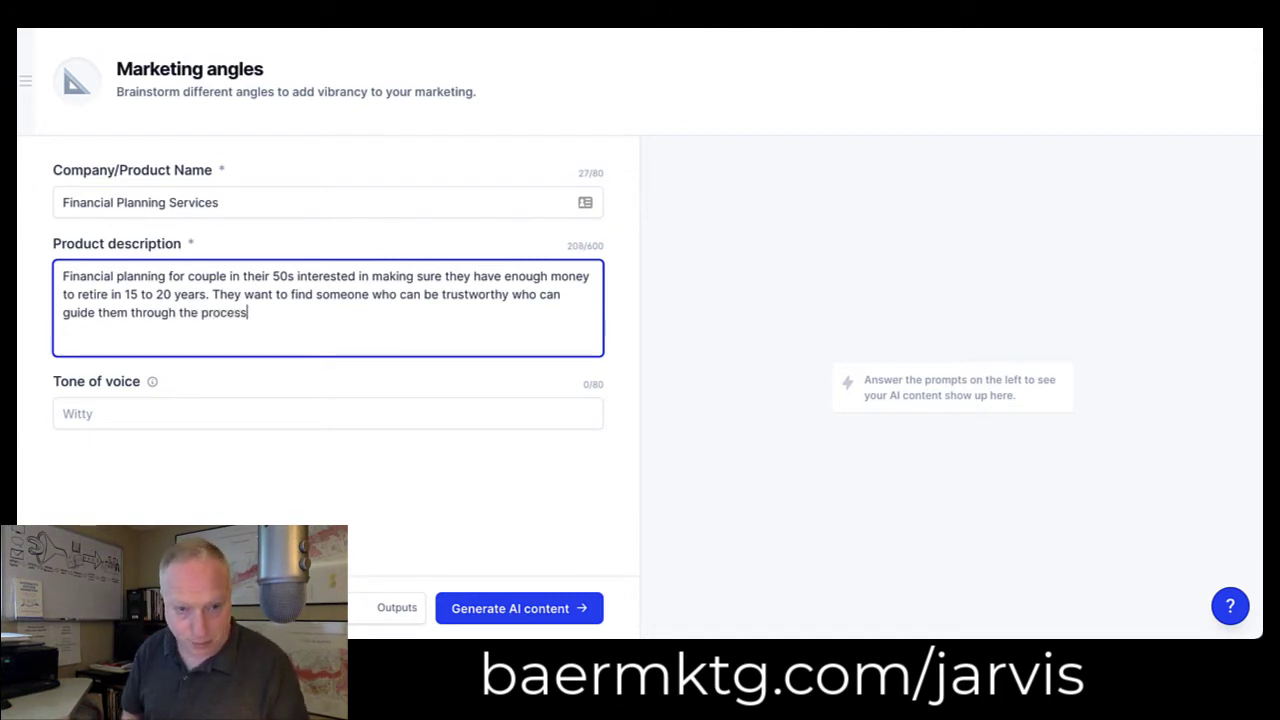
Continue the product description with the sentence "They are intimidated by doing it themselves".
type(". They")
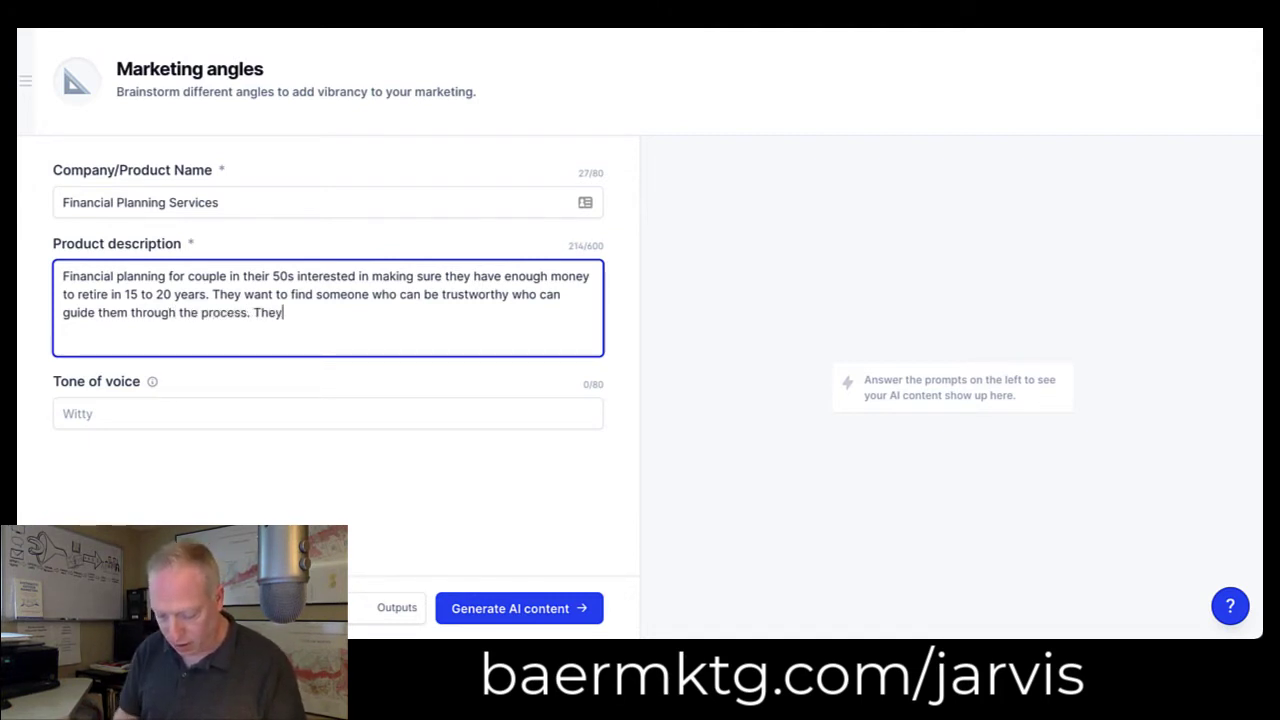
type(" are intimi")
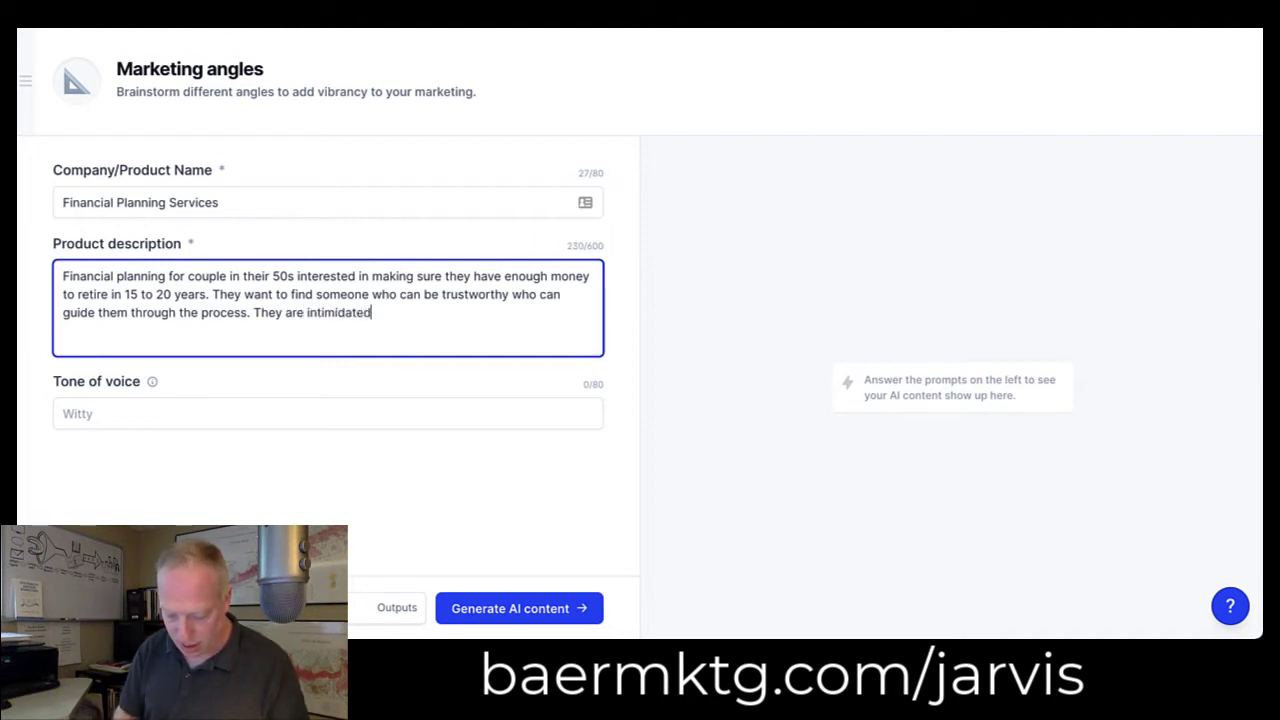
type("dated ")
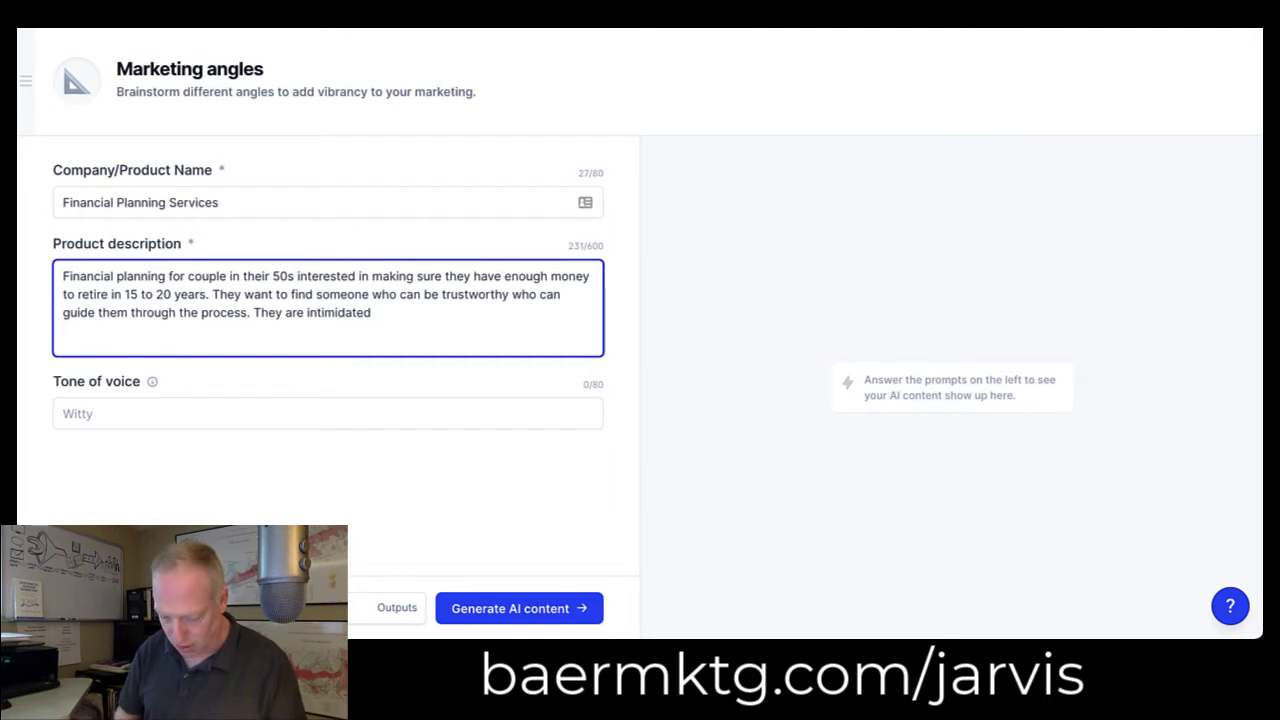
type("by doing it")
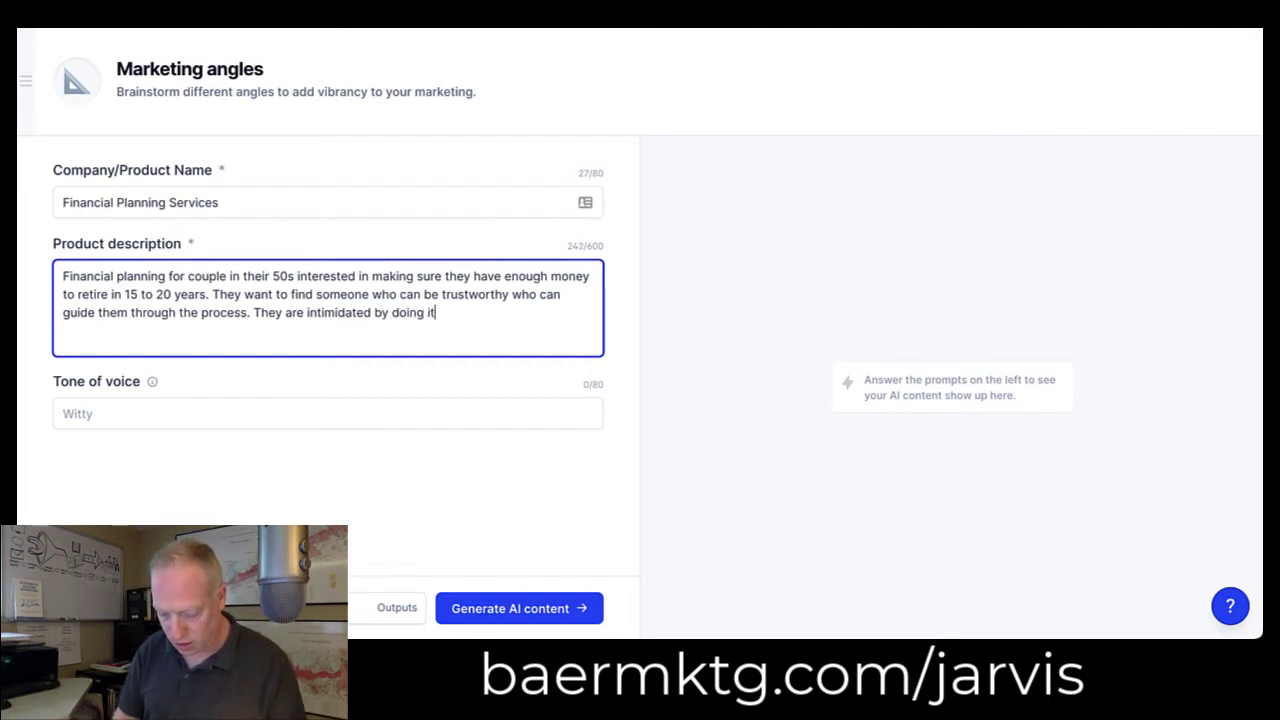
type(" themselves")
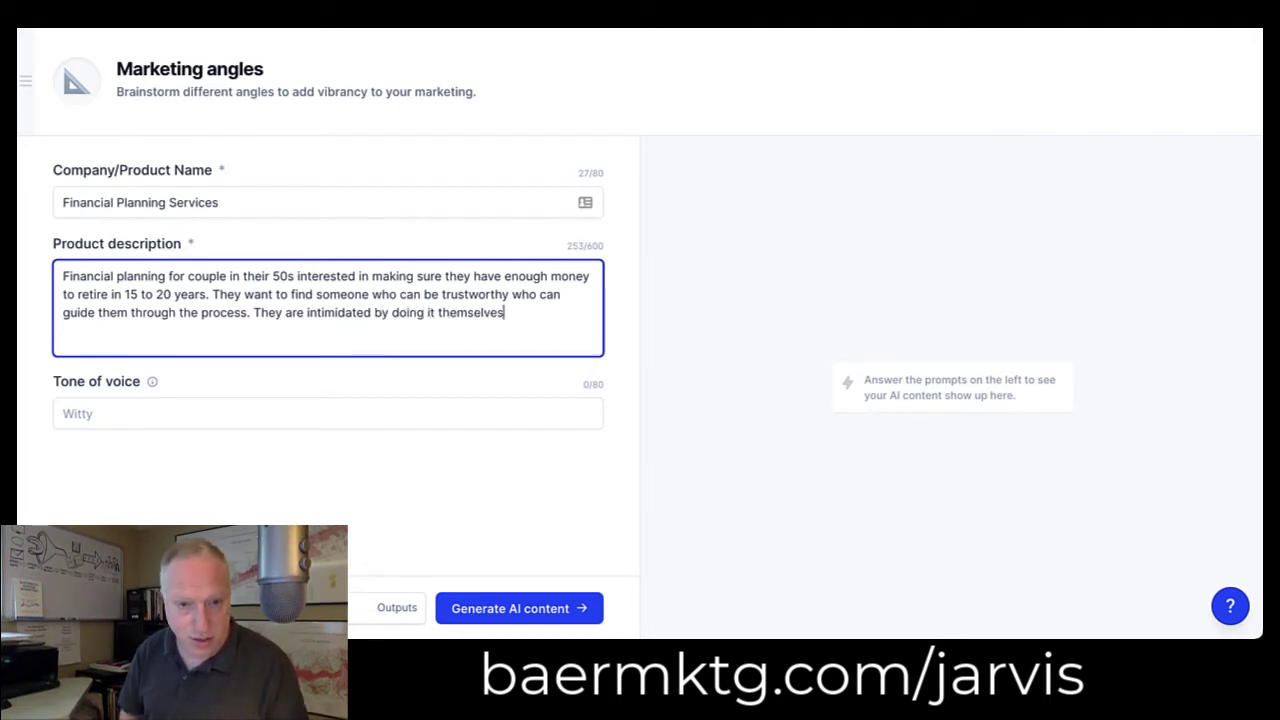
Finish the product description with "They don't know how much money they need nor how much they actually are worth now.".
type(". They")
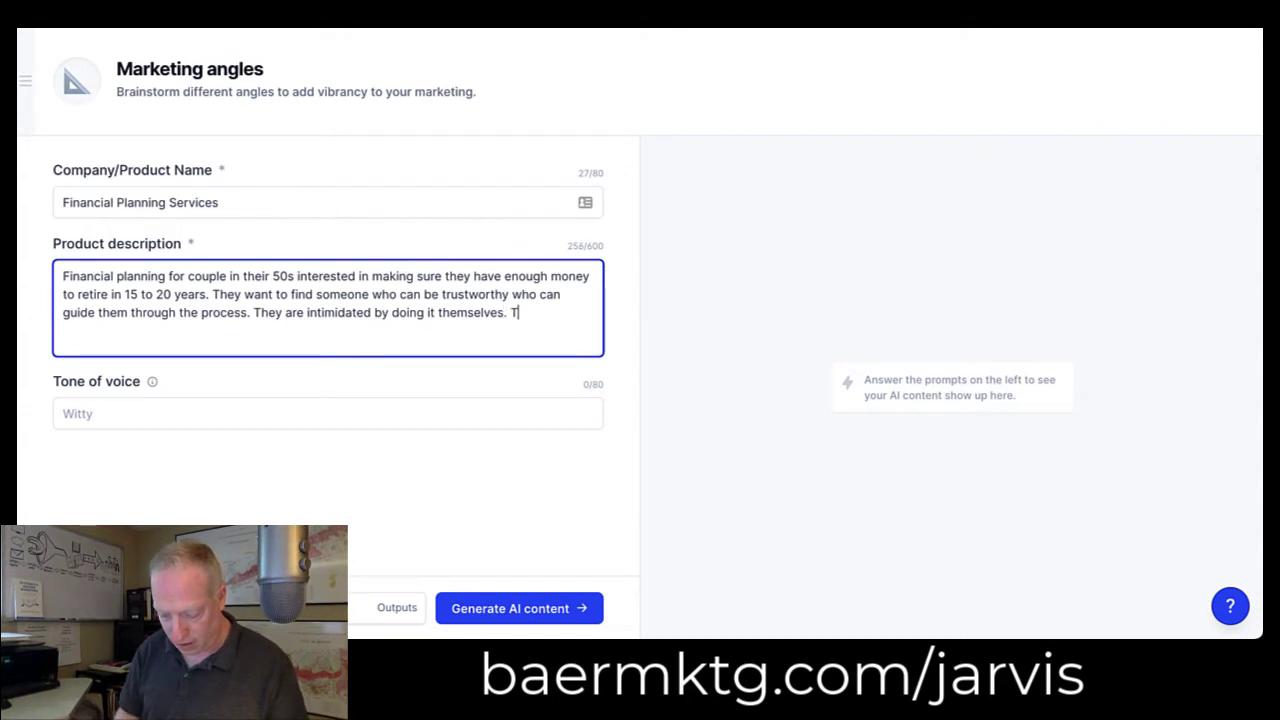
type(" don't")
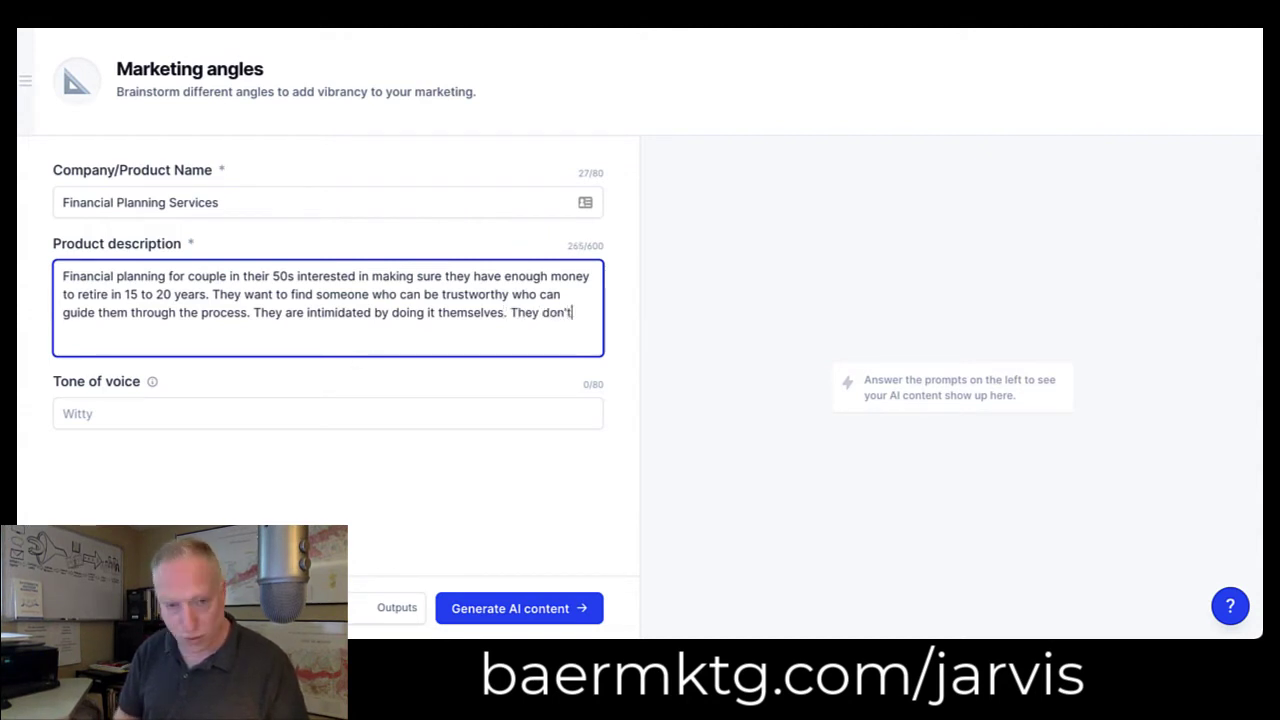
type(" know how")
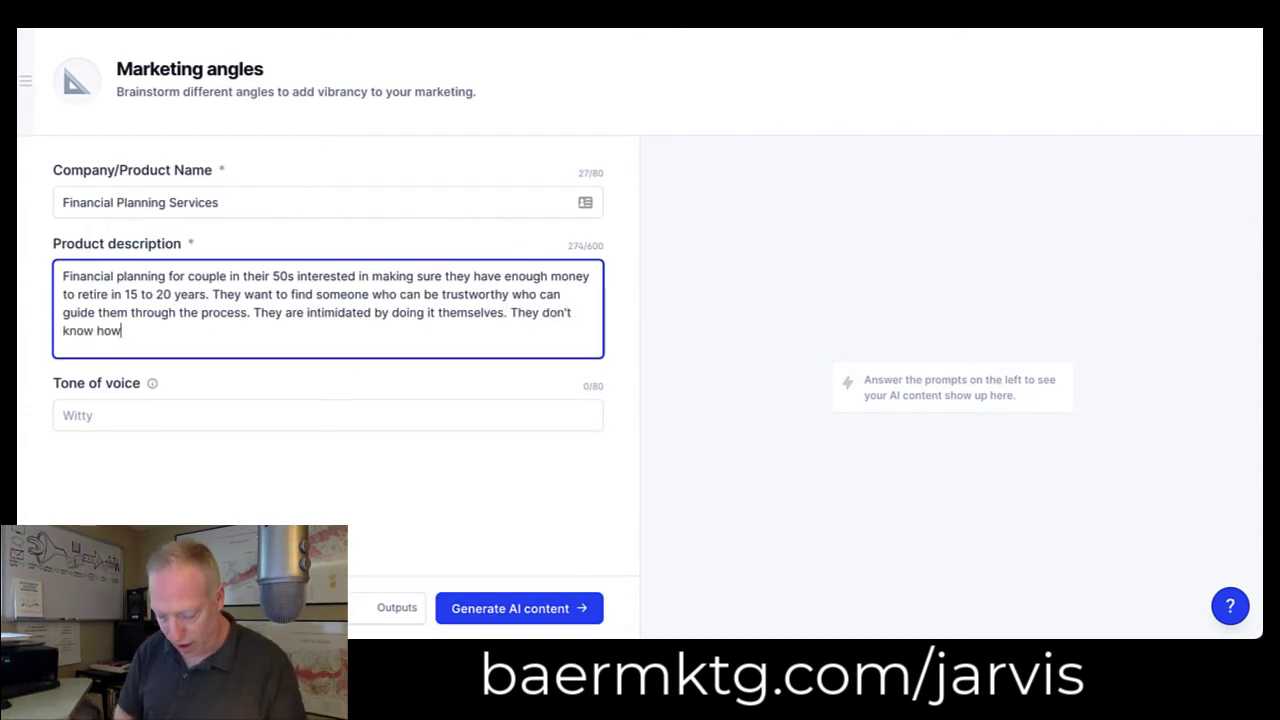
type(" much m")
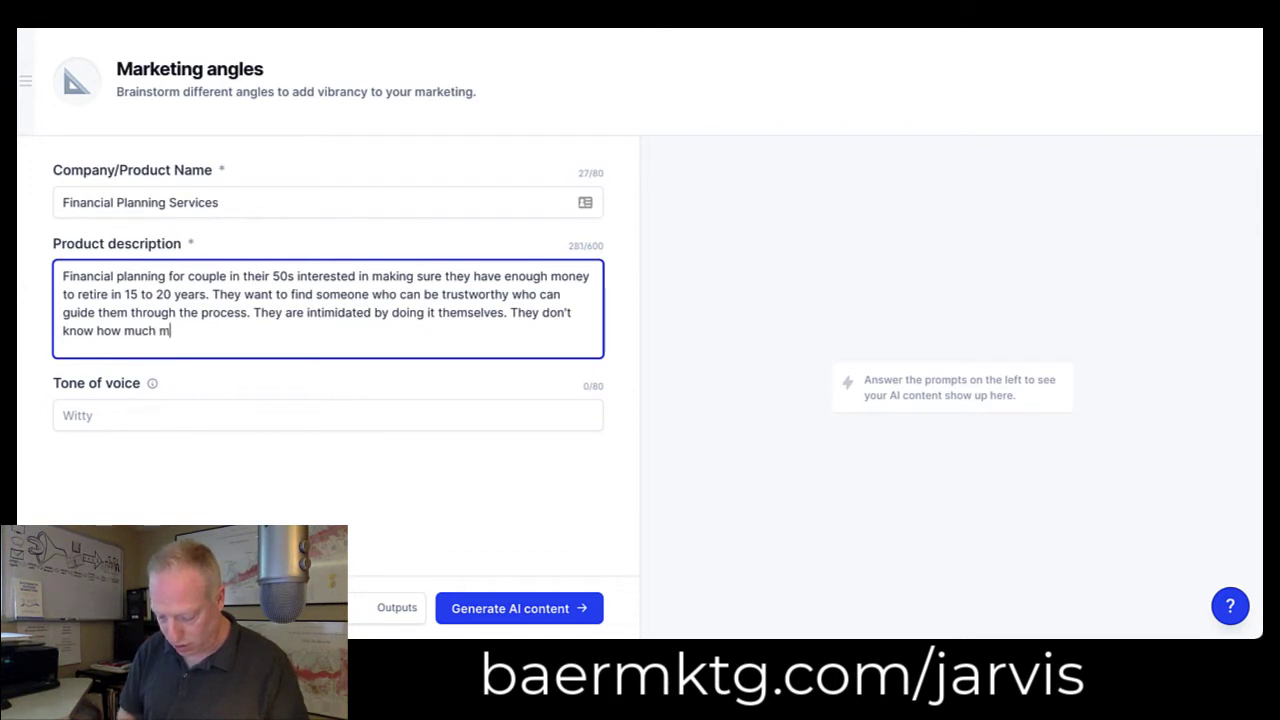
type("oney they n")
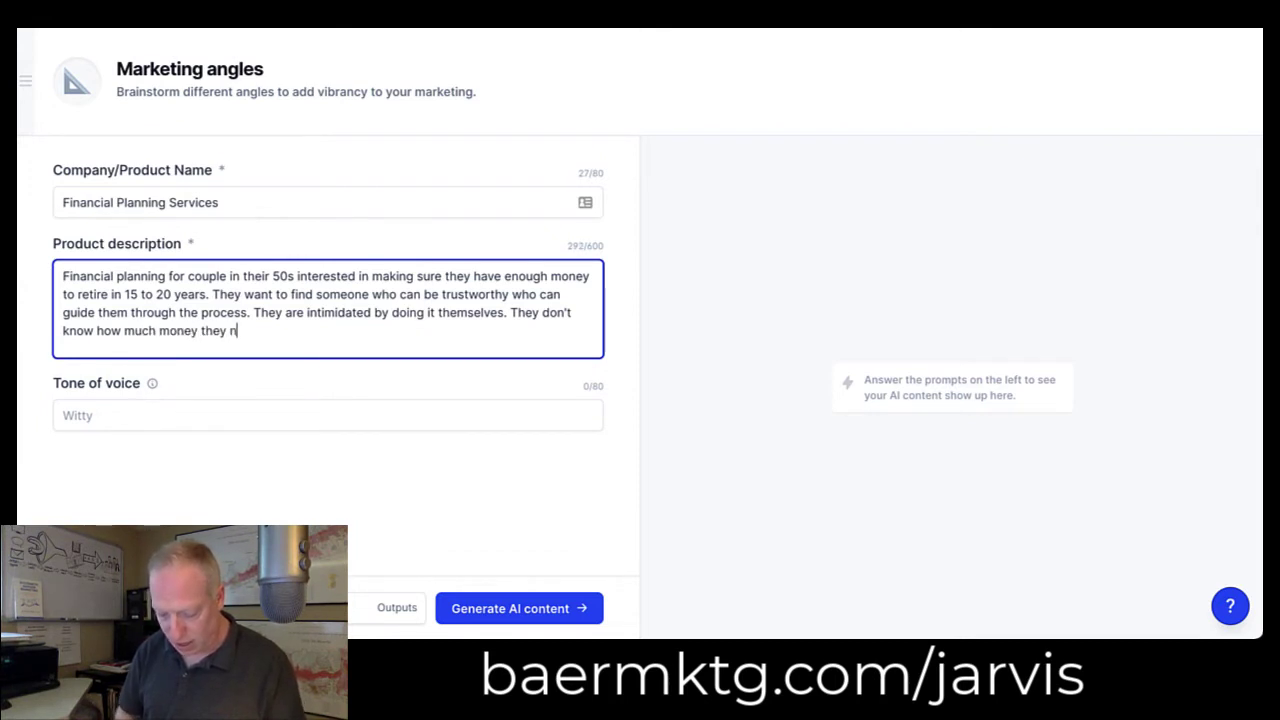
type("eed")
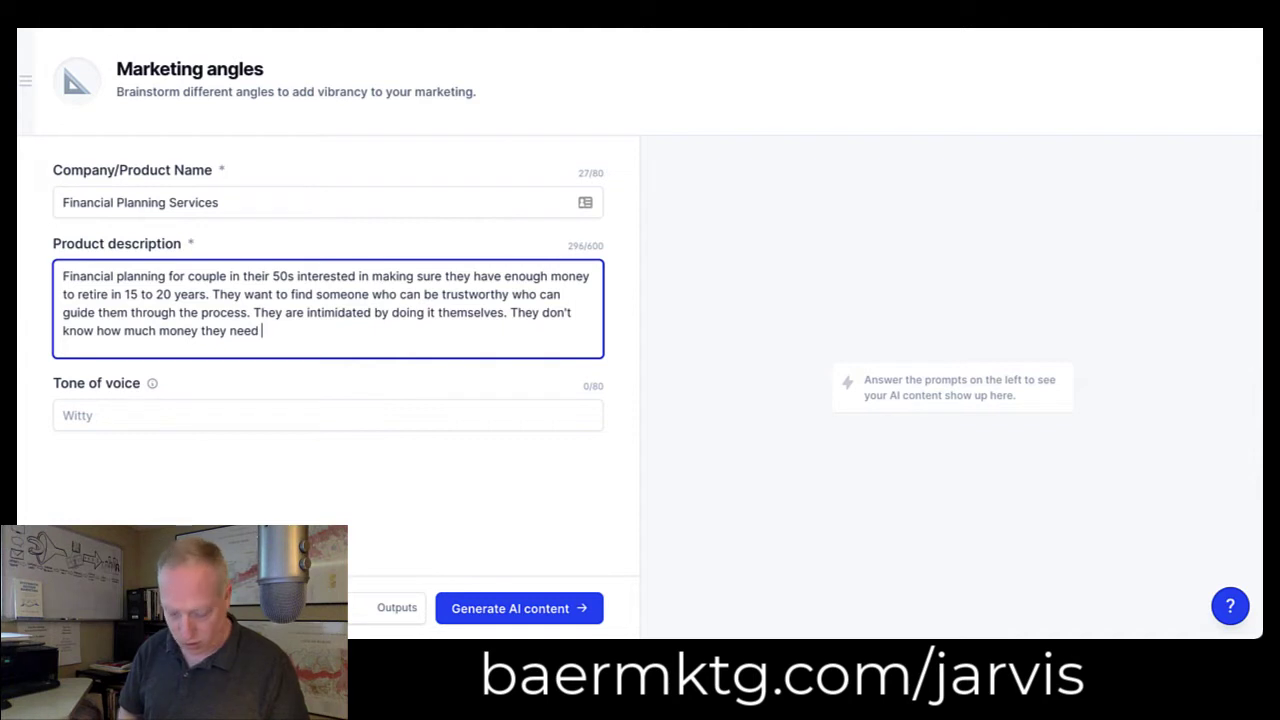
type(" nor how")
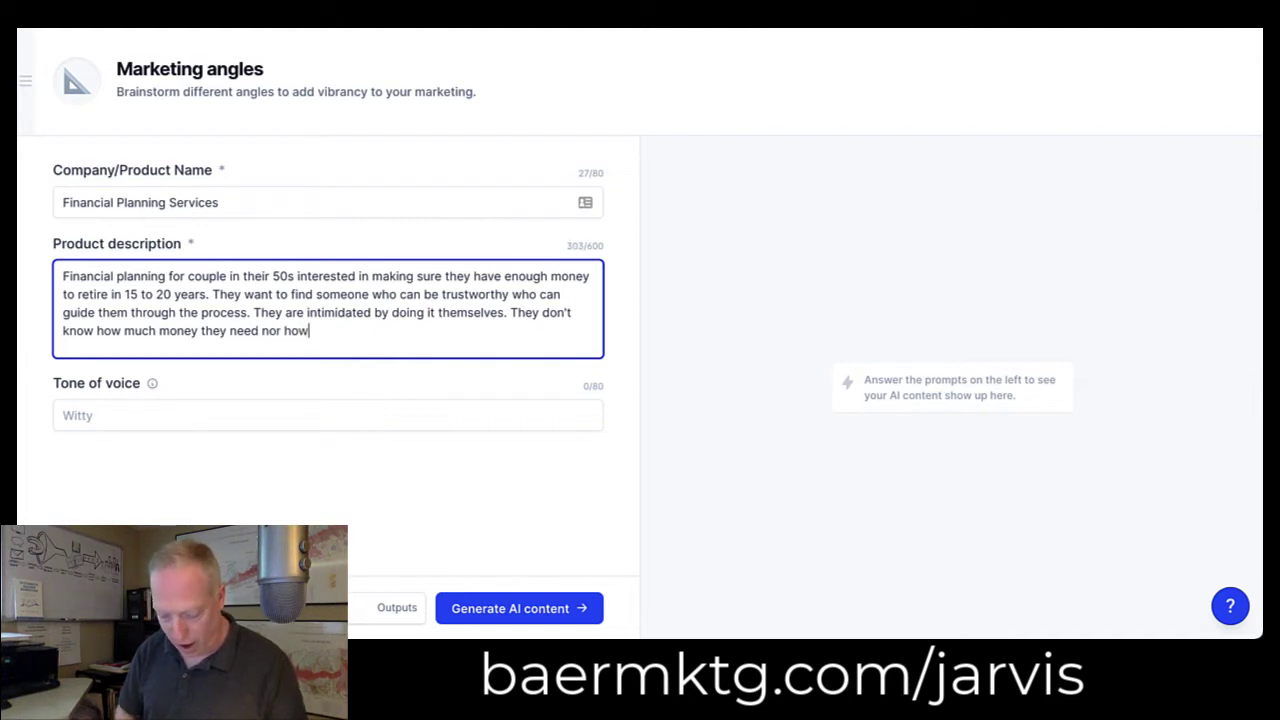
type(" much they ac")
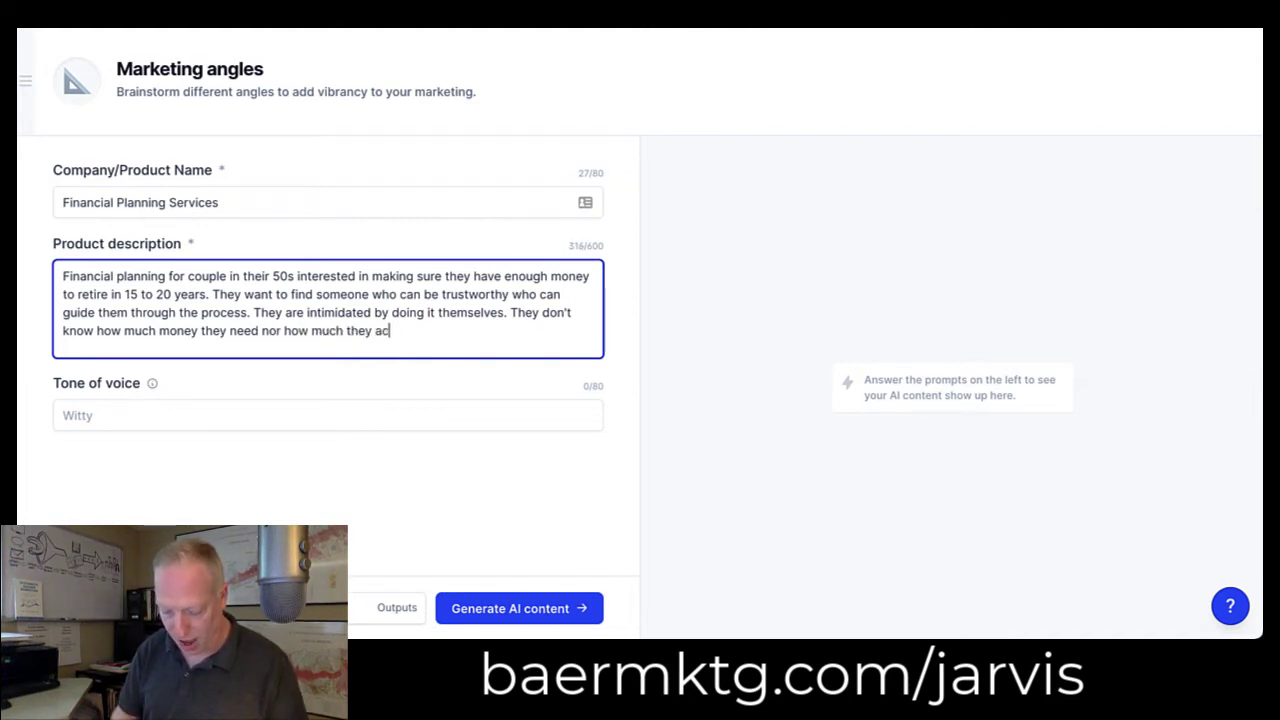
type("tually are w")
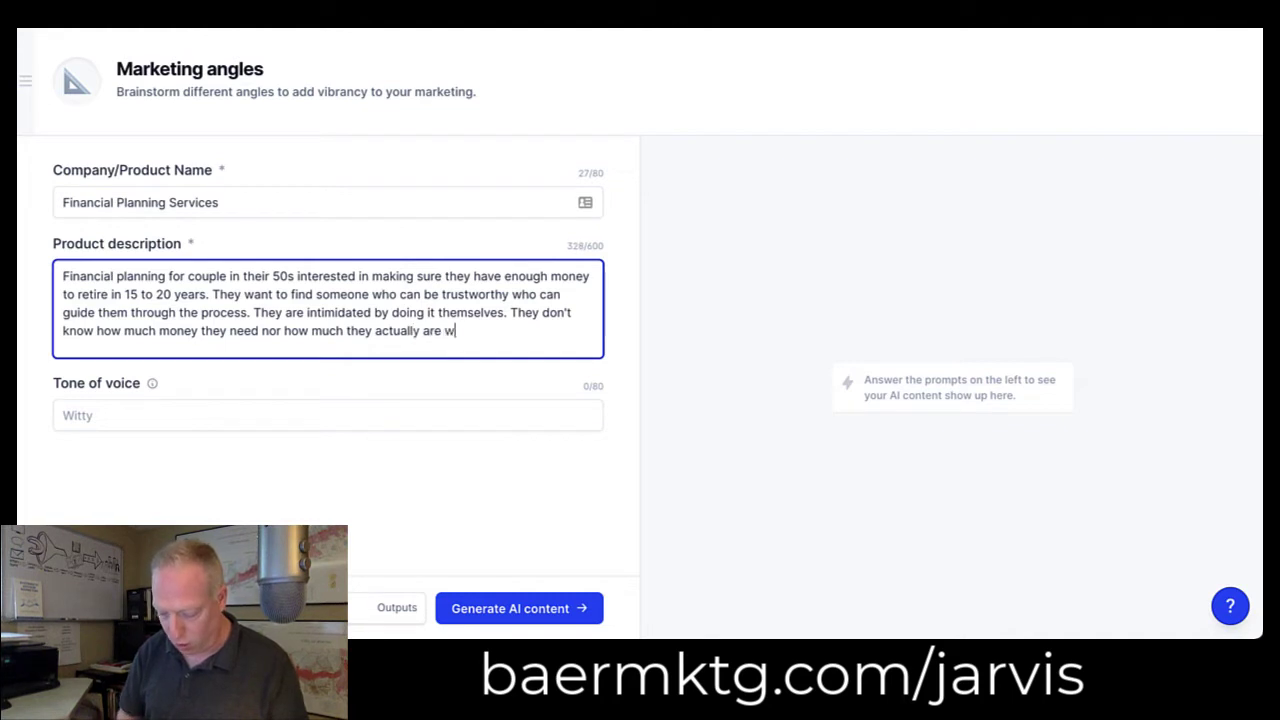
type("orth no")
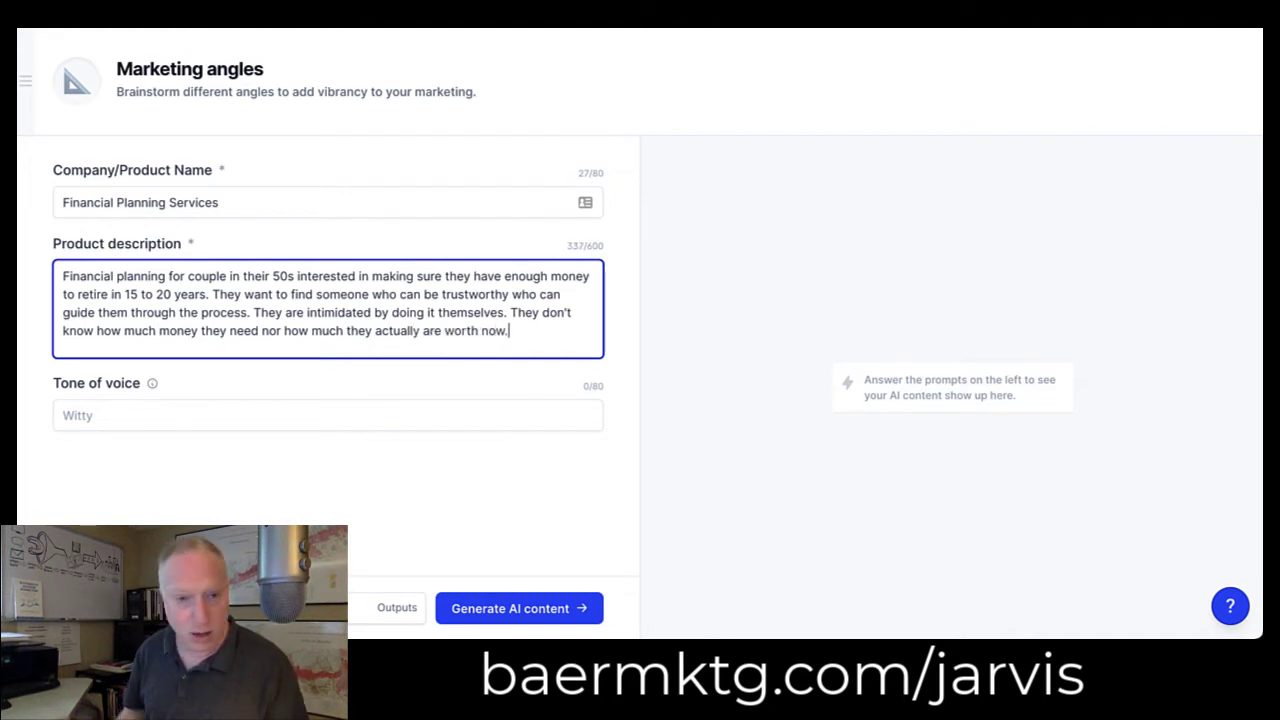
type("w.")
Set the tone of voice to "Casual" and generate the AI content.
left_click(140, 424)
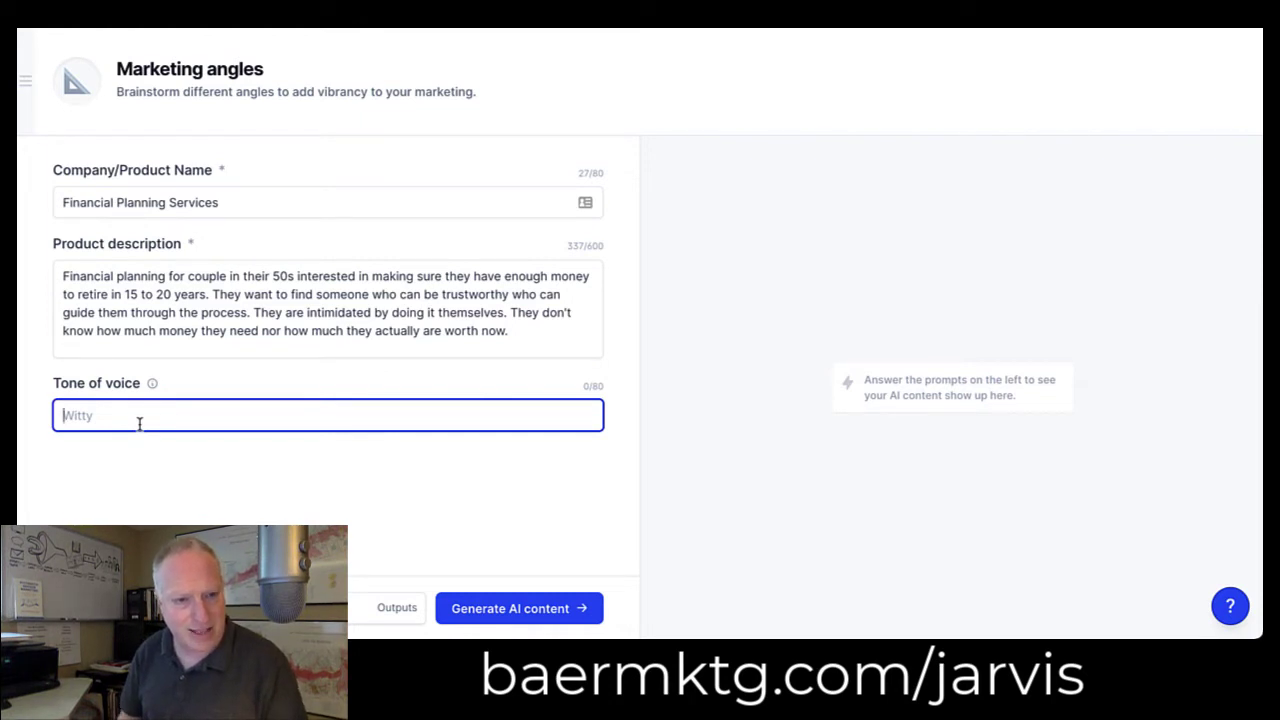
type("Casual")
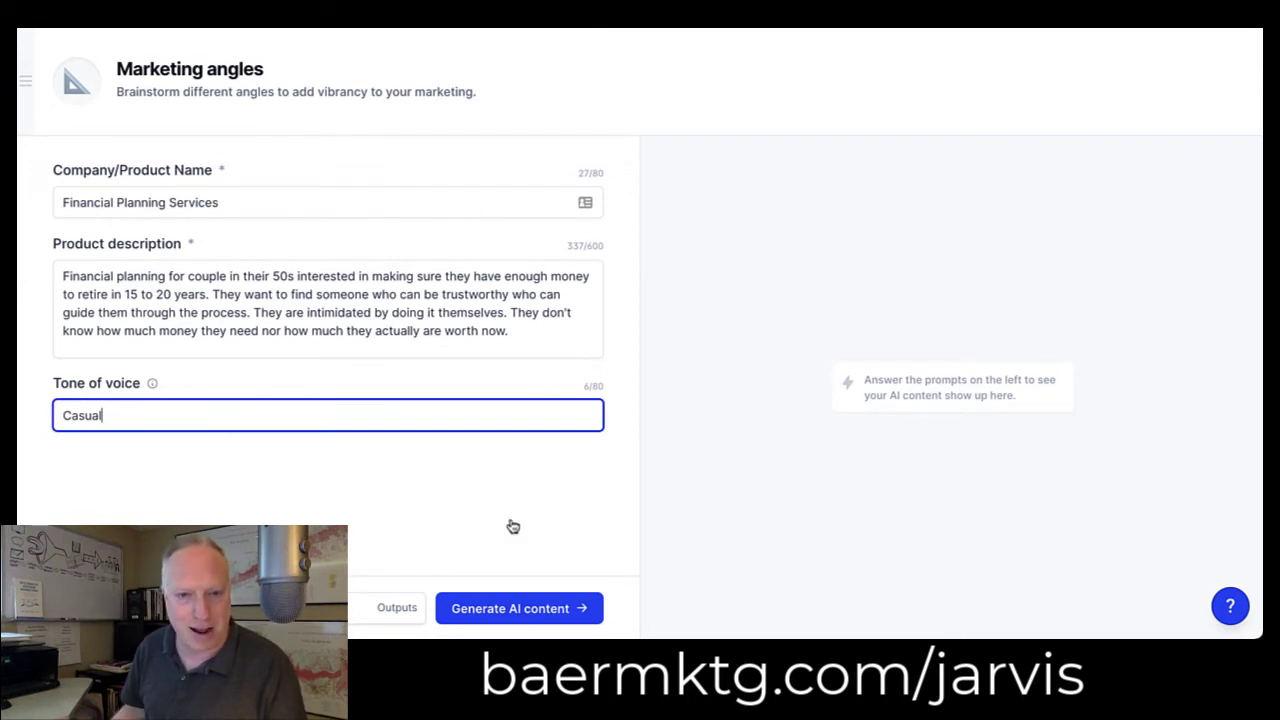
left_click(517, 610)
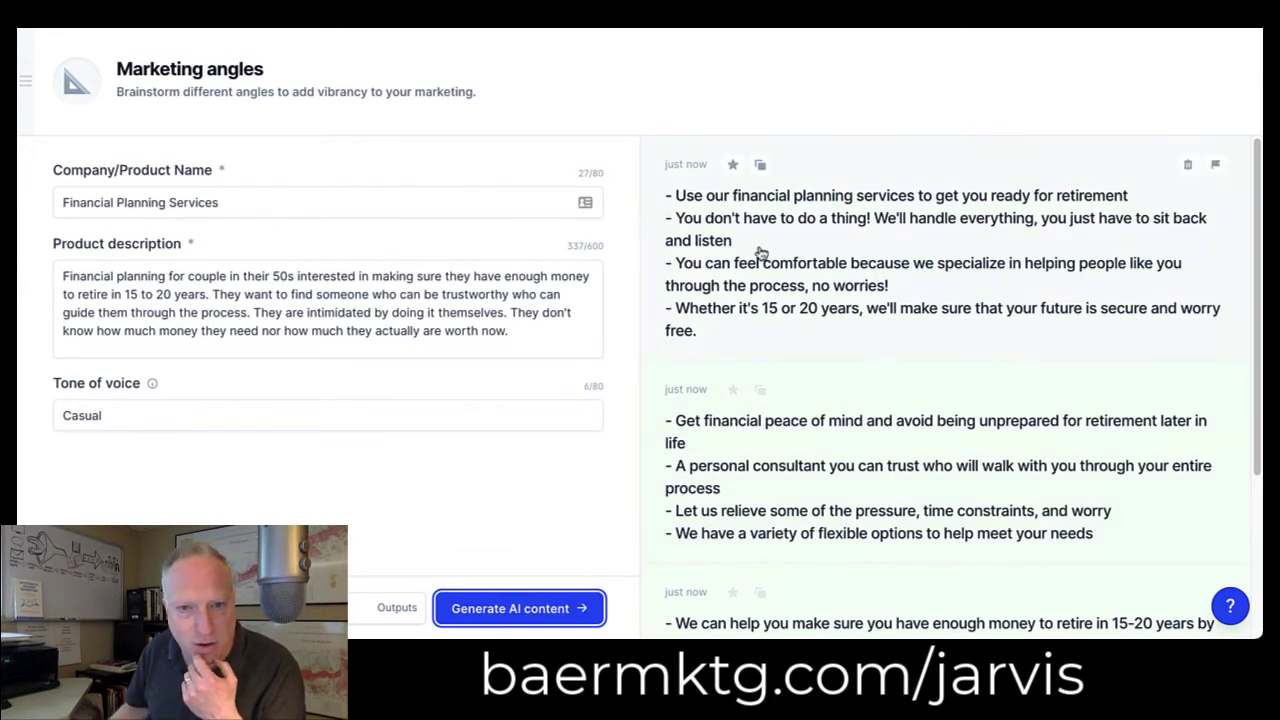
Review the generated marketing angles and copy the set beginning with "Get financial peace of mind".
scroll(879, 321, "down", 1)
scroll(879, 321, "up", 1)
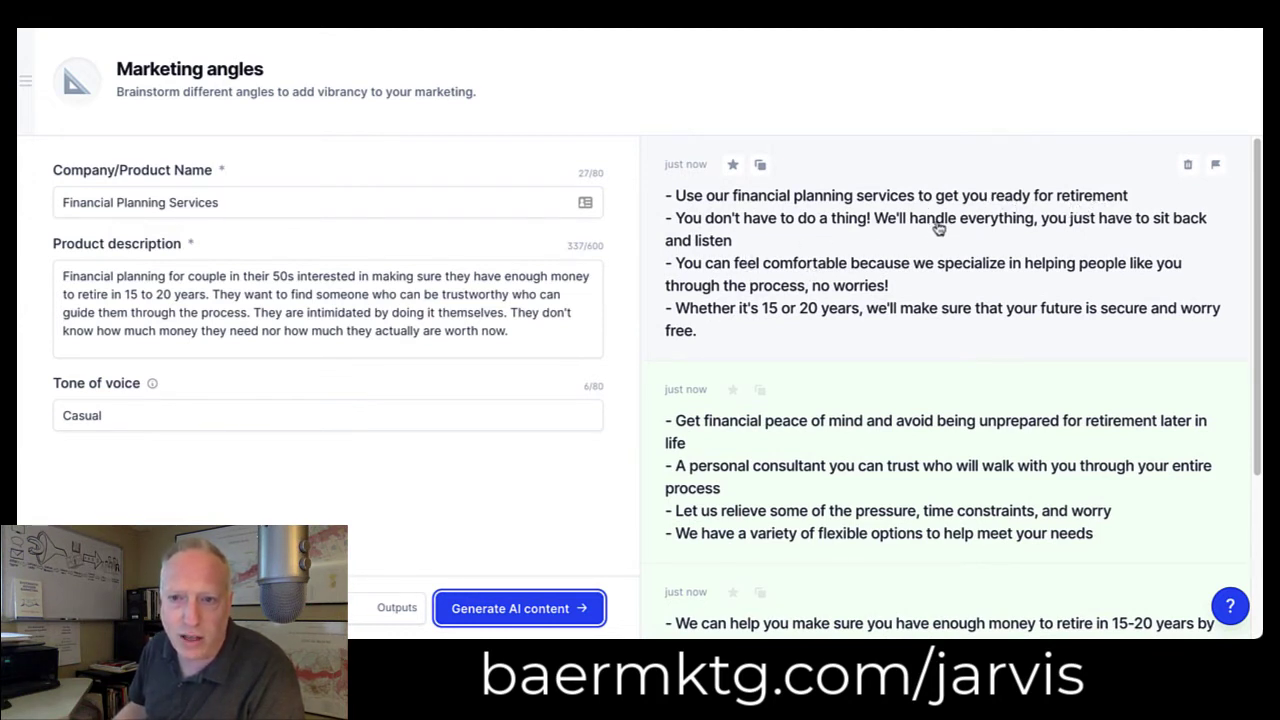
scroll(812, 250, "down", 1)
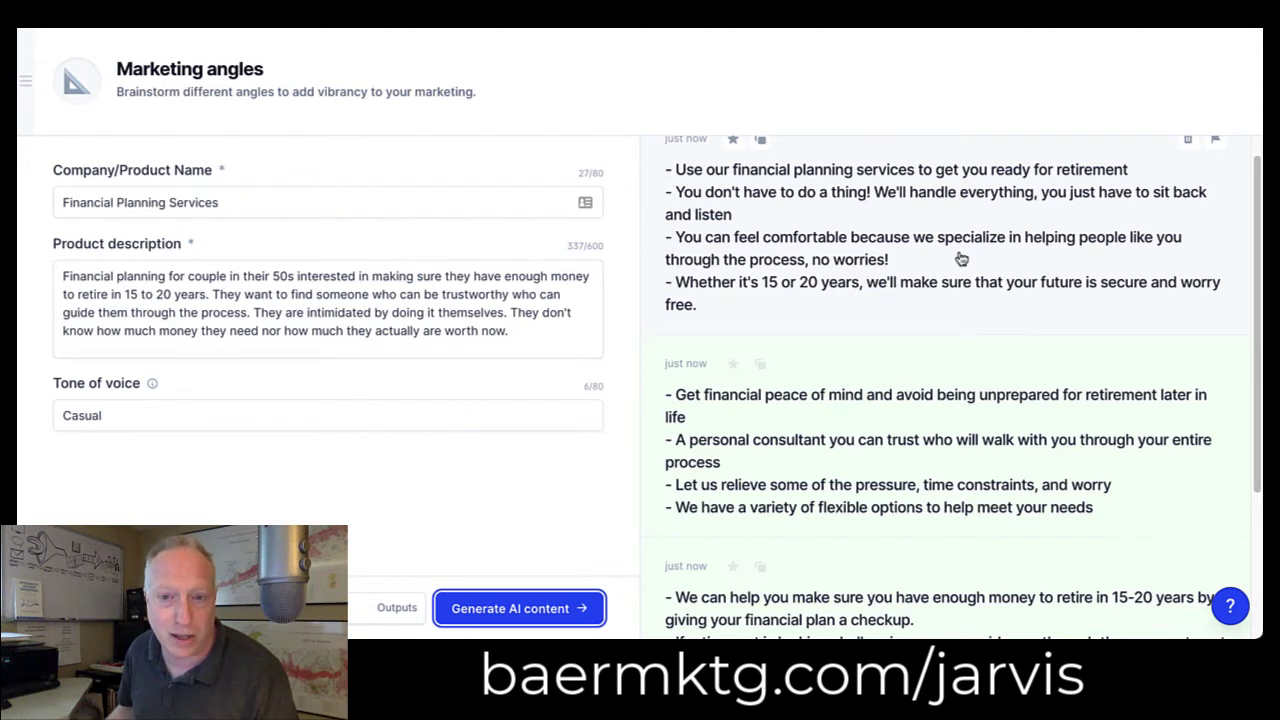
scroll(955, 256, "down", 1)
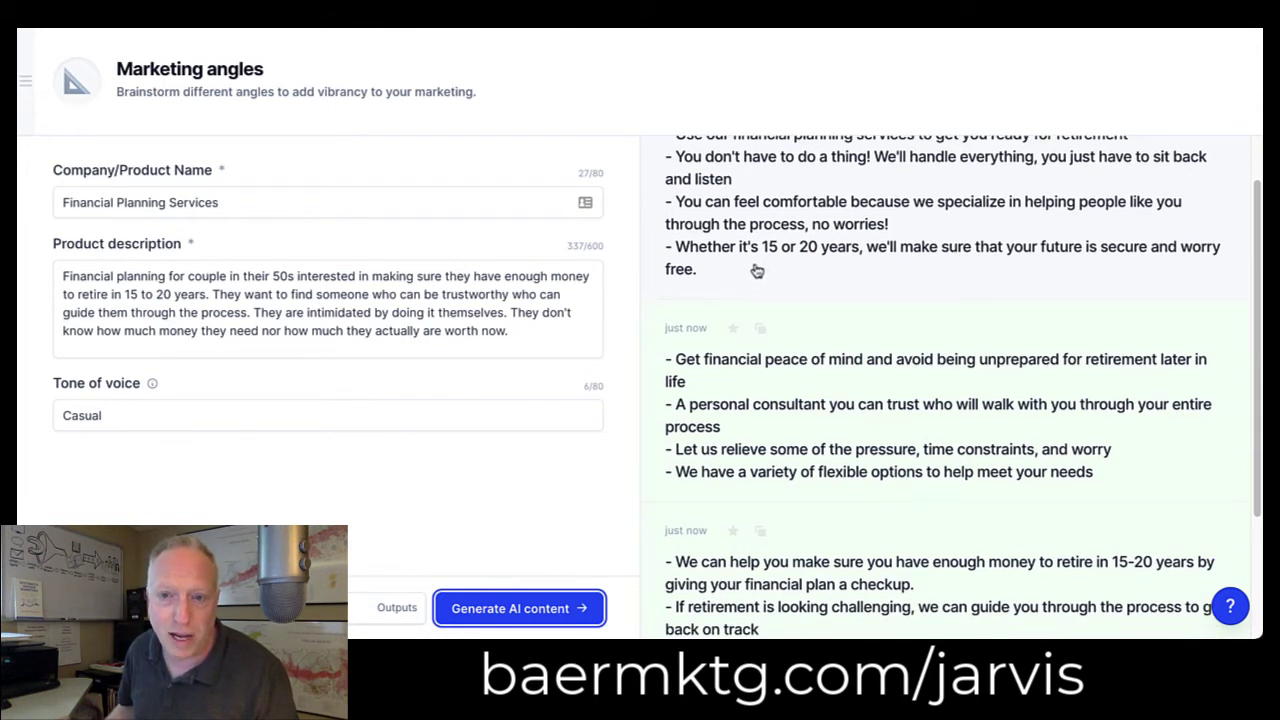
scroll(760, 270, "down", 3)
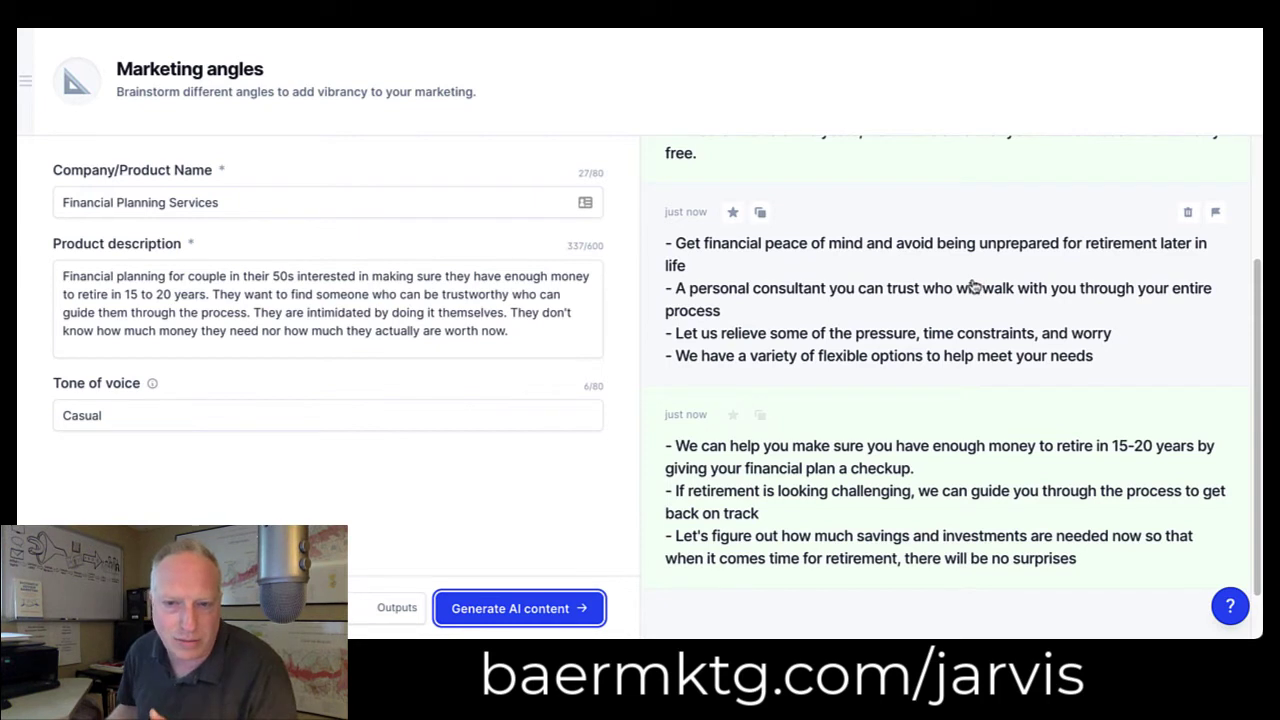
scroll(945, 315, "down", 1)
scroll(932, 332, "up", 1)
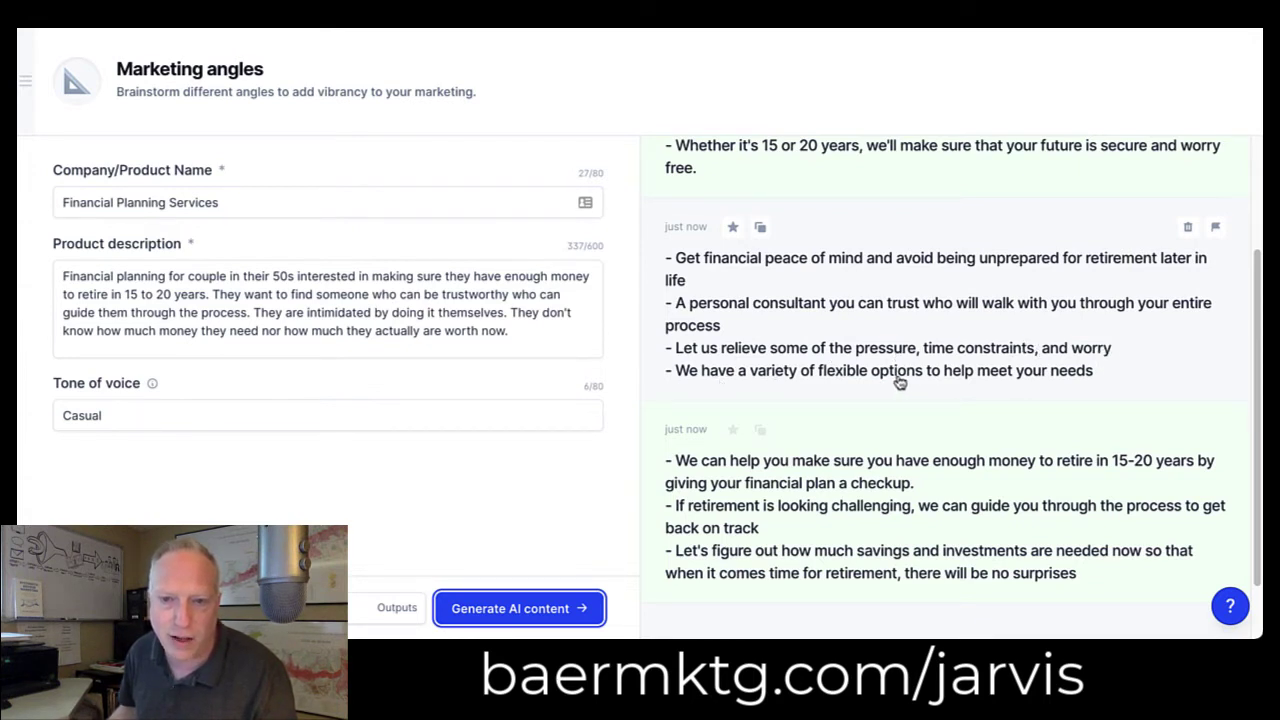
scroll(1068, 370, "down", 1)
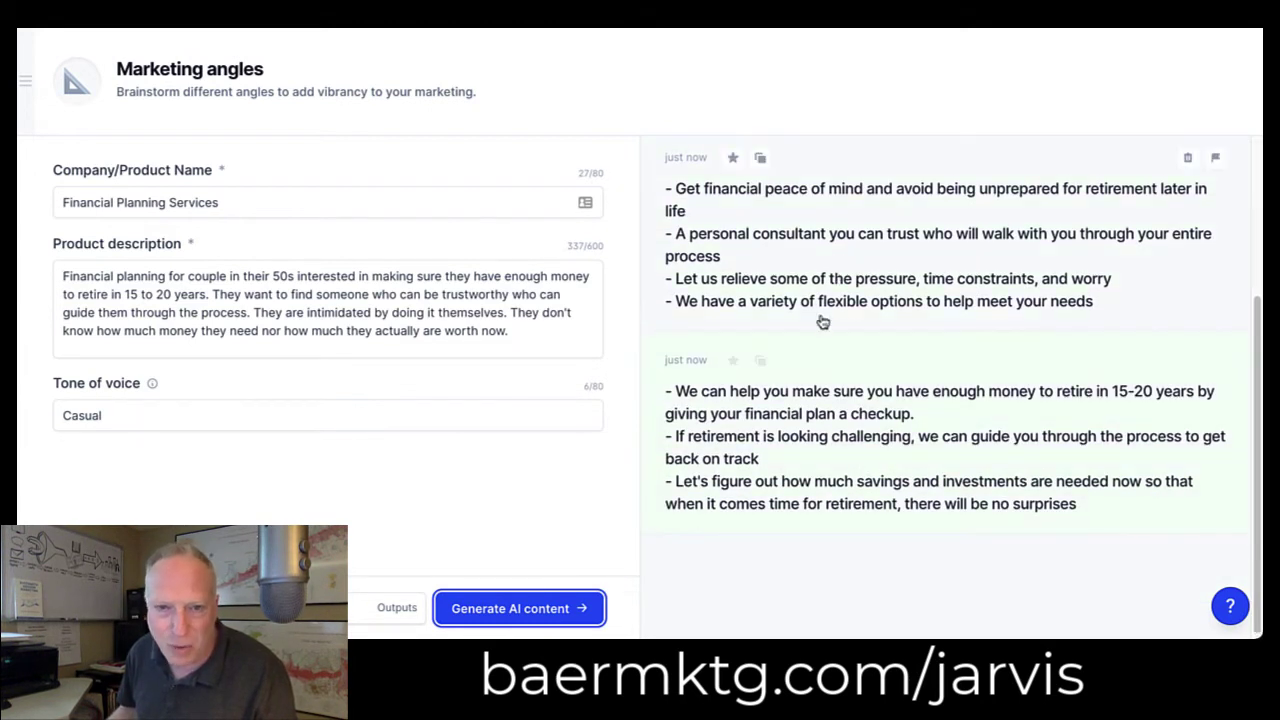
scroll(800, 272, "up", 1)
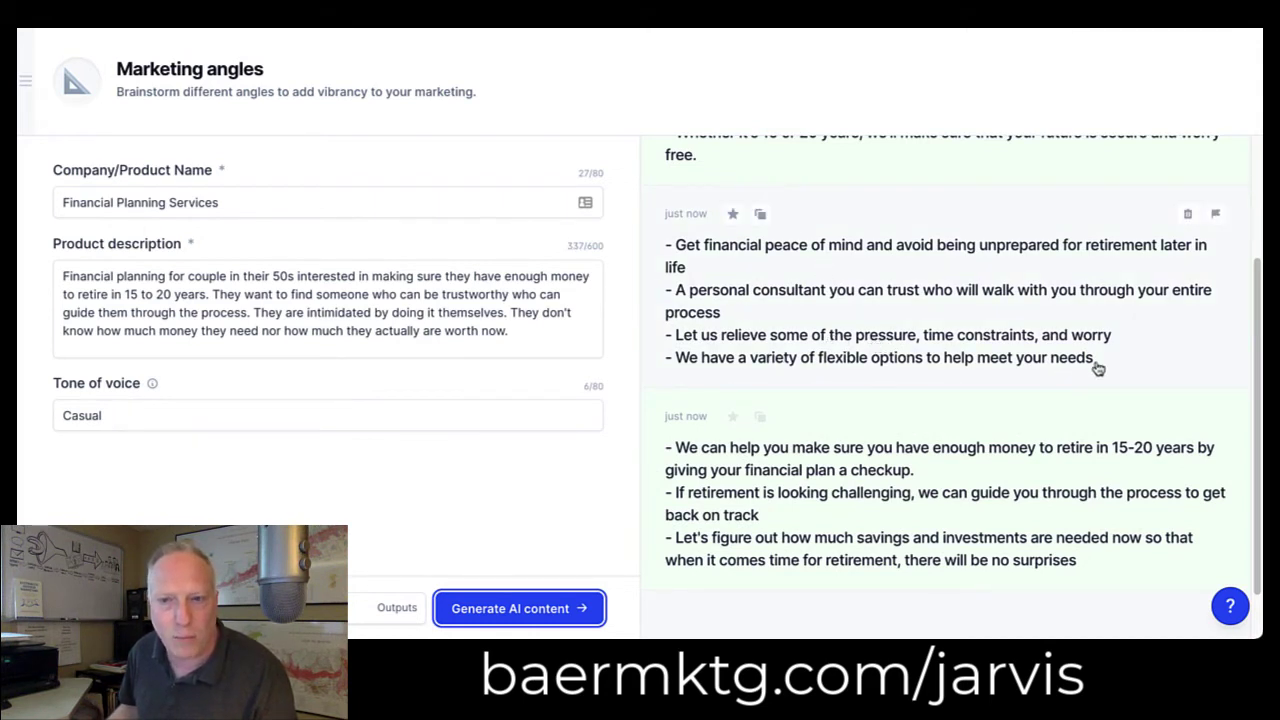
left_click(760, 215)
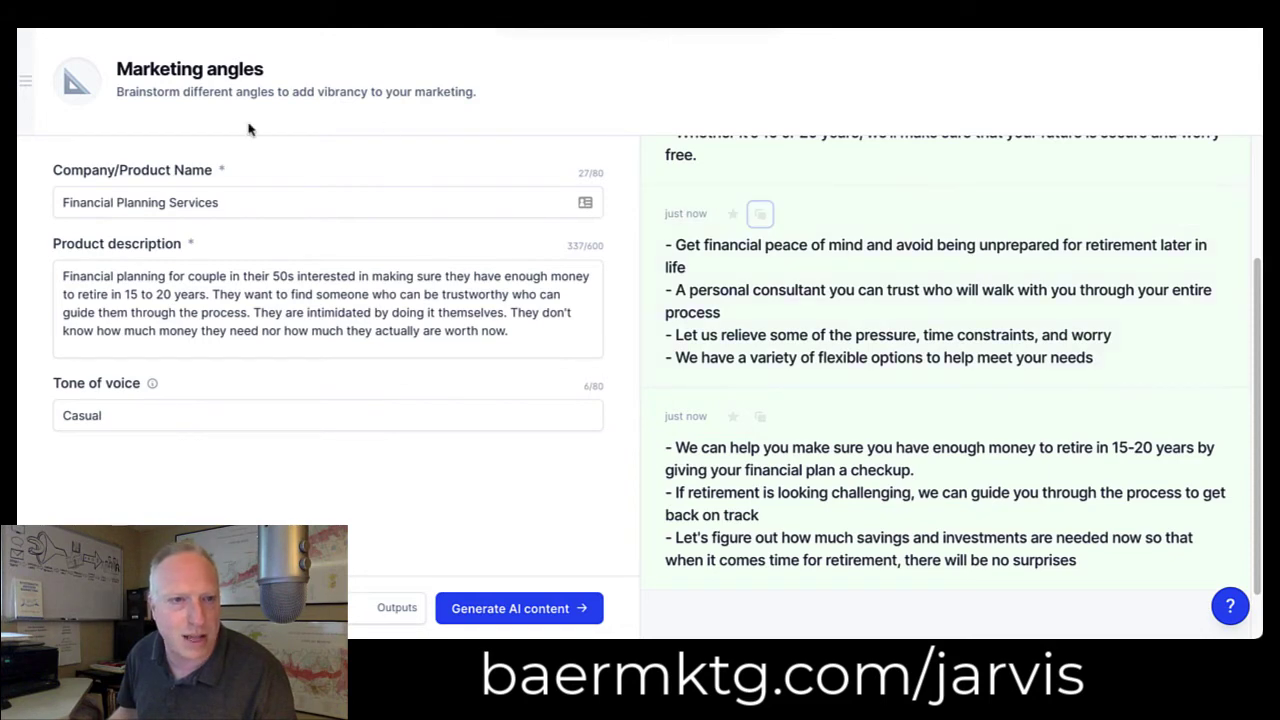
Return to the template library and start a new document with the Long-form assistant workflow.
left_click(26, 81)
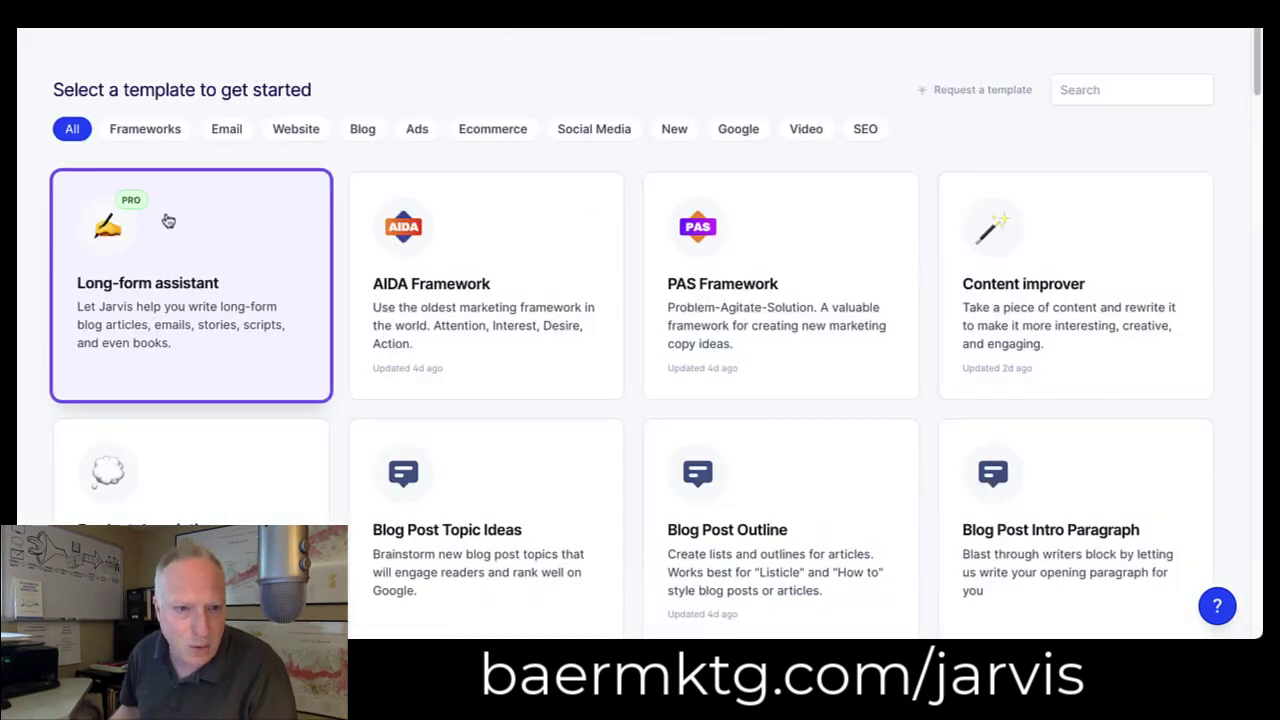
left_click(157, 297)
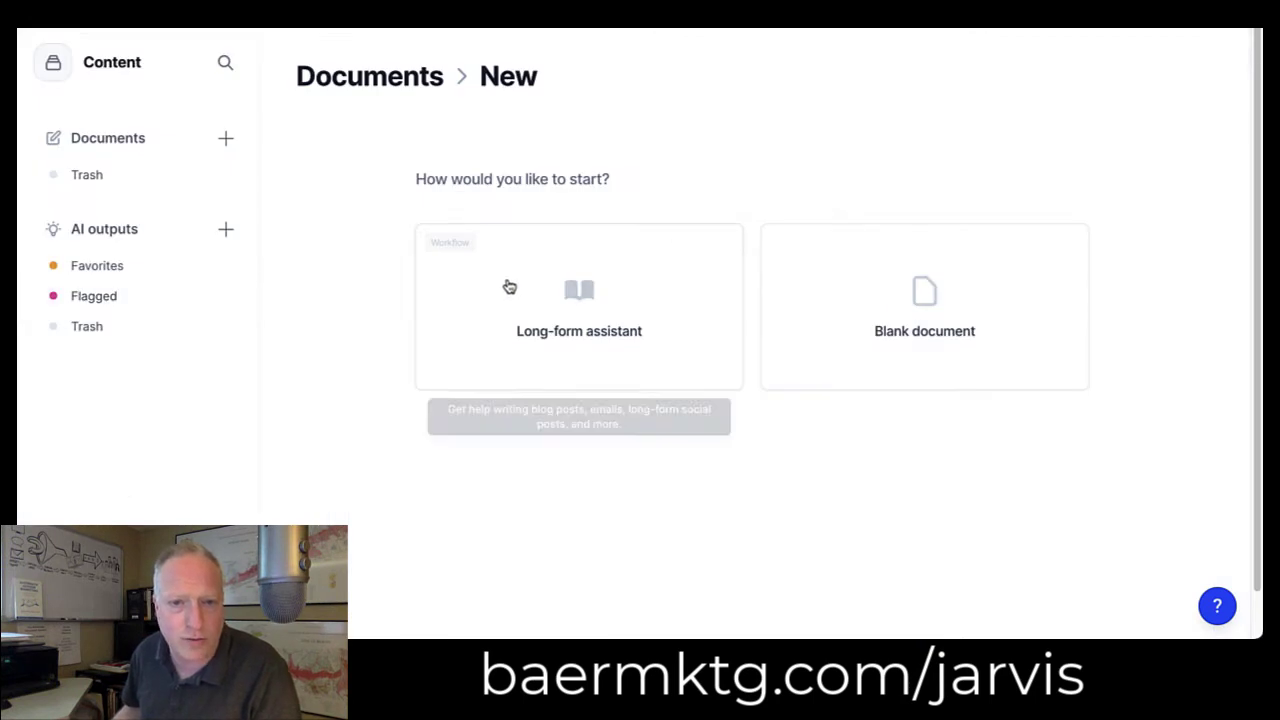
left_click(585, 290)
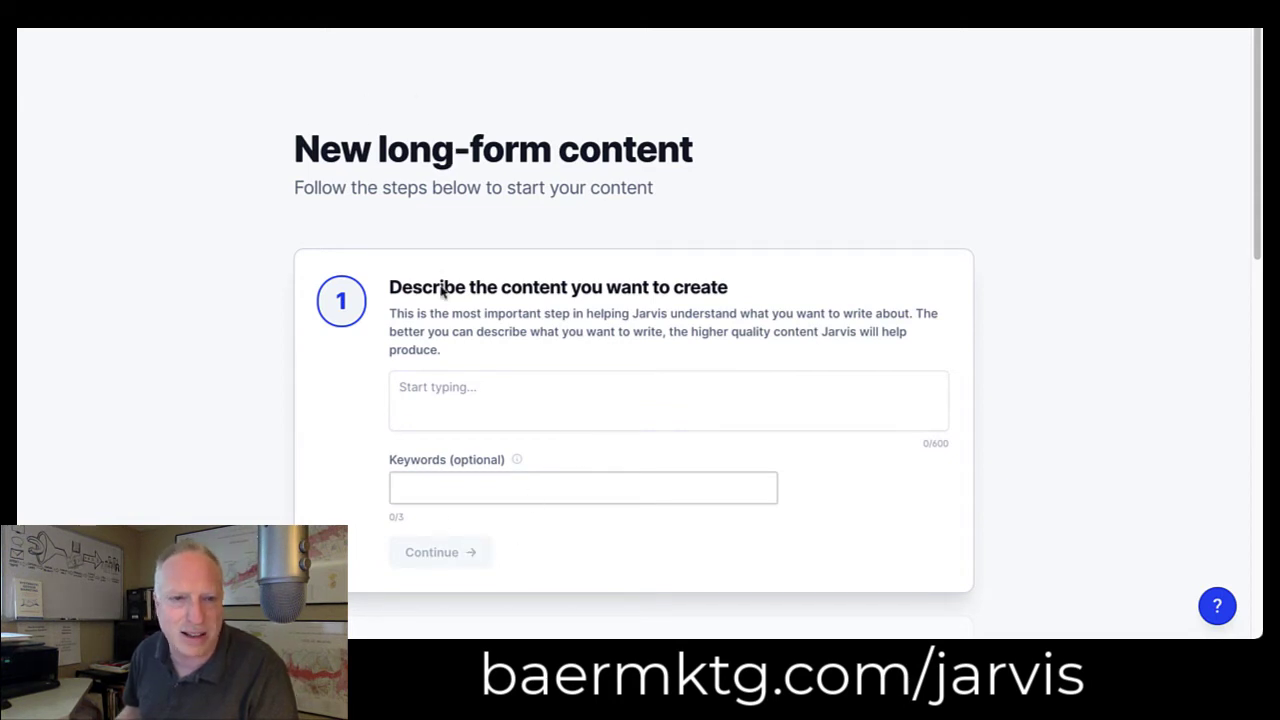
Paste the copied marketing angles into the description of the content to create.
scroll(443, 289, "down", 2)
left_click(431, 193)
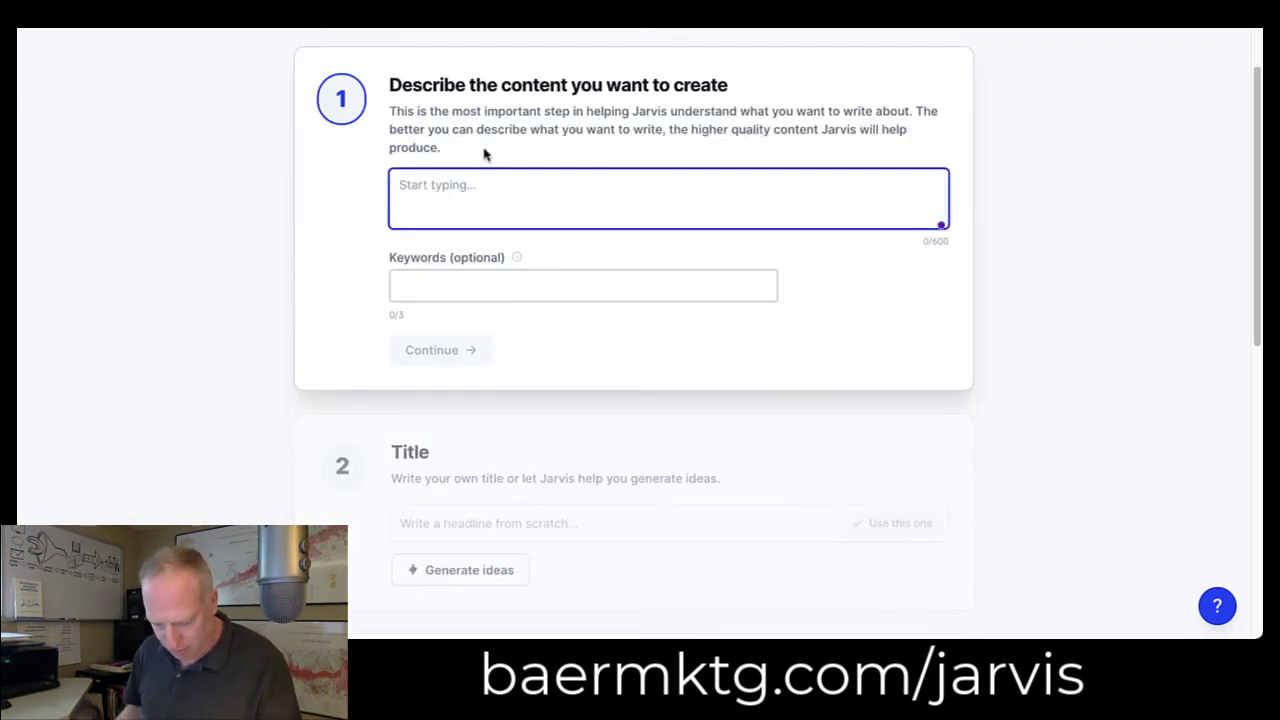
key("ctrl+v")
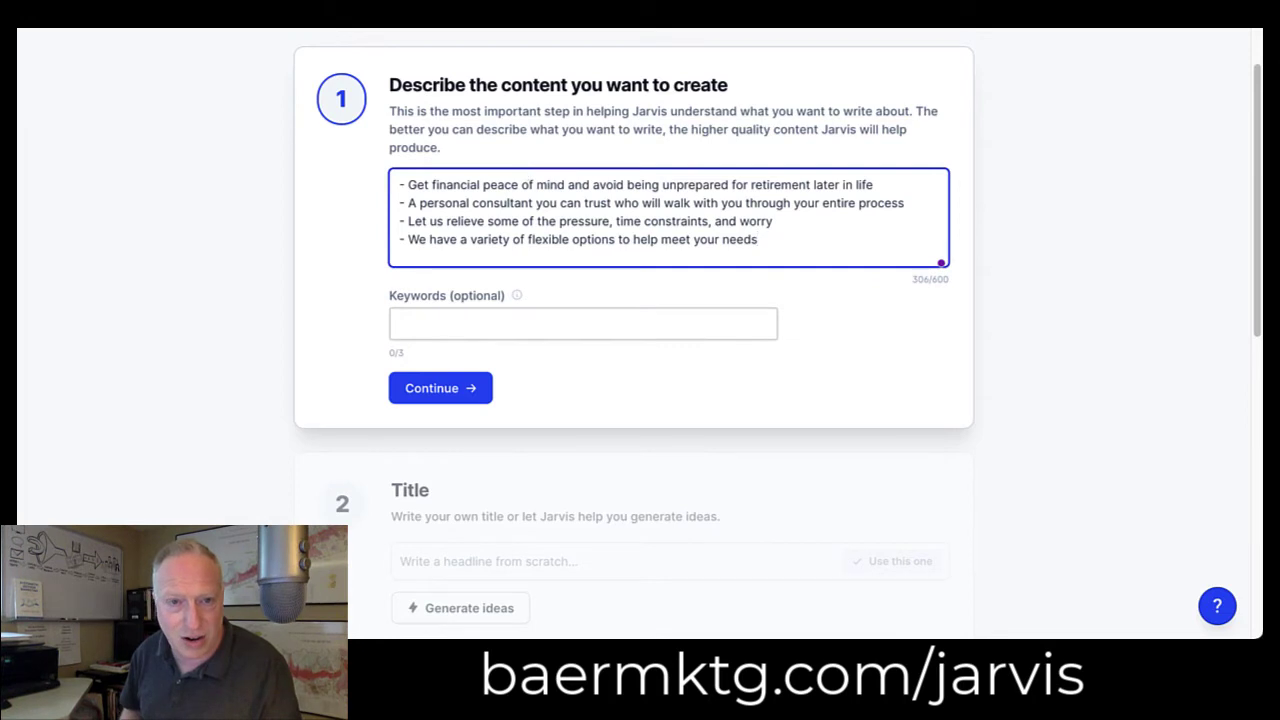
Add the introductory line "This is a blog post to" above the pasted angles, correcting the misspelled first word.
type("Thsi is a ")
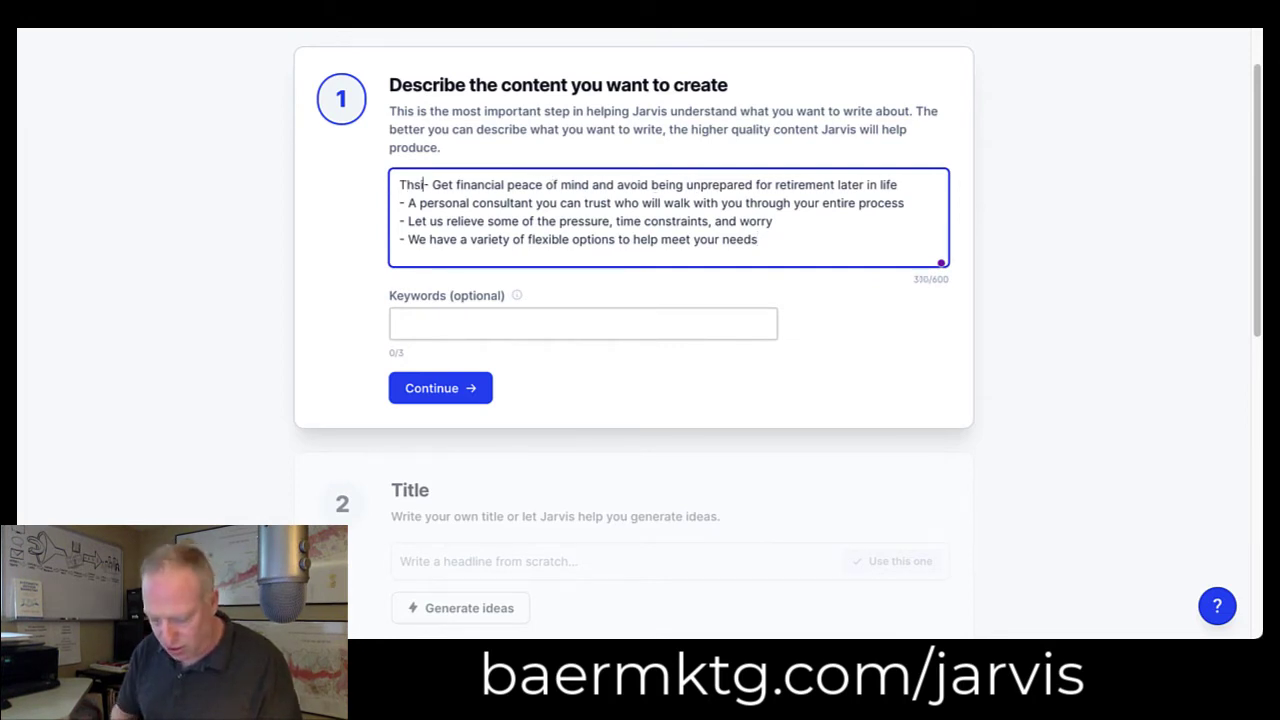
type("blog post")
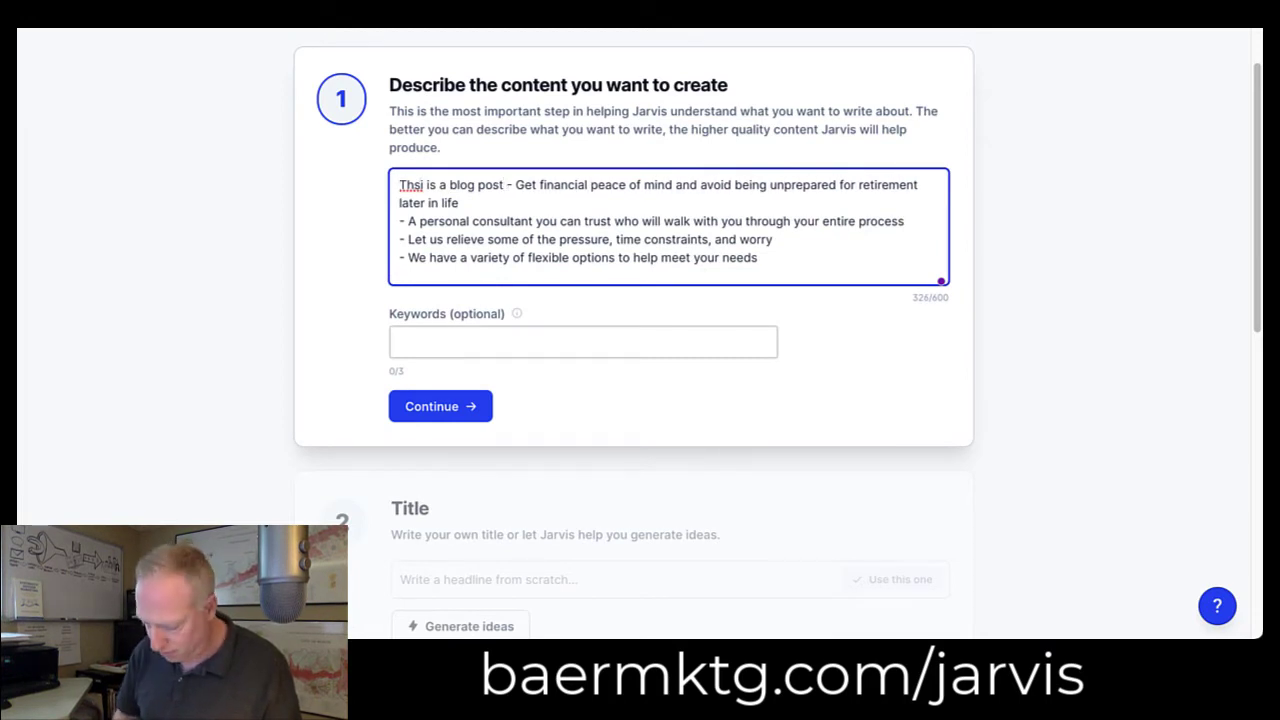
double_click(411, 185)
type("This")
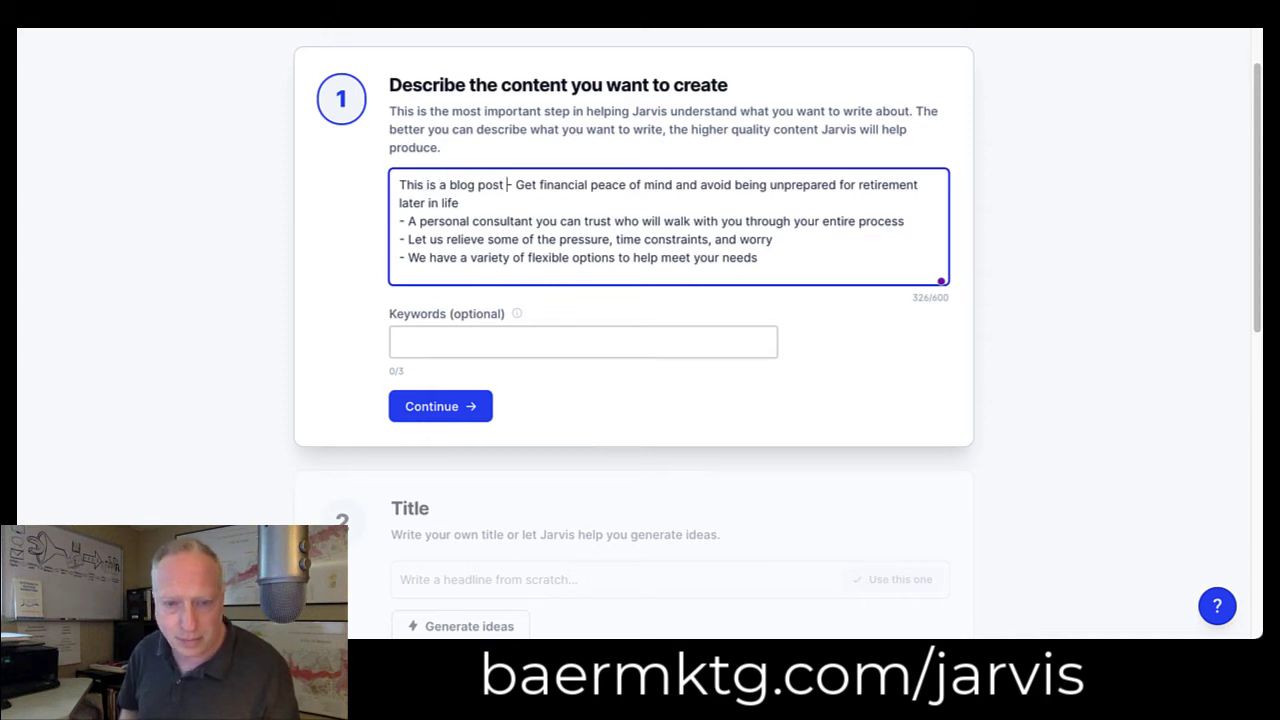
key("Return")
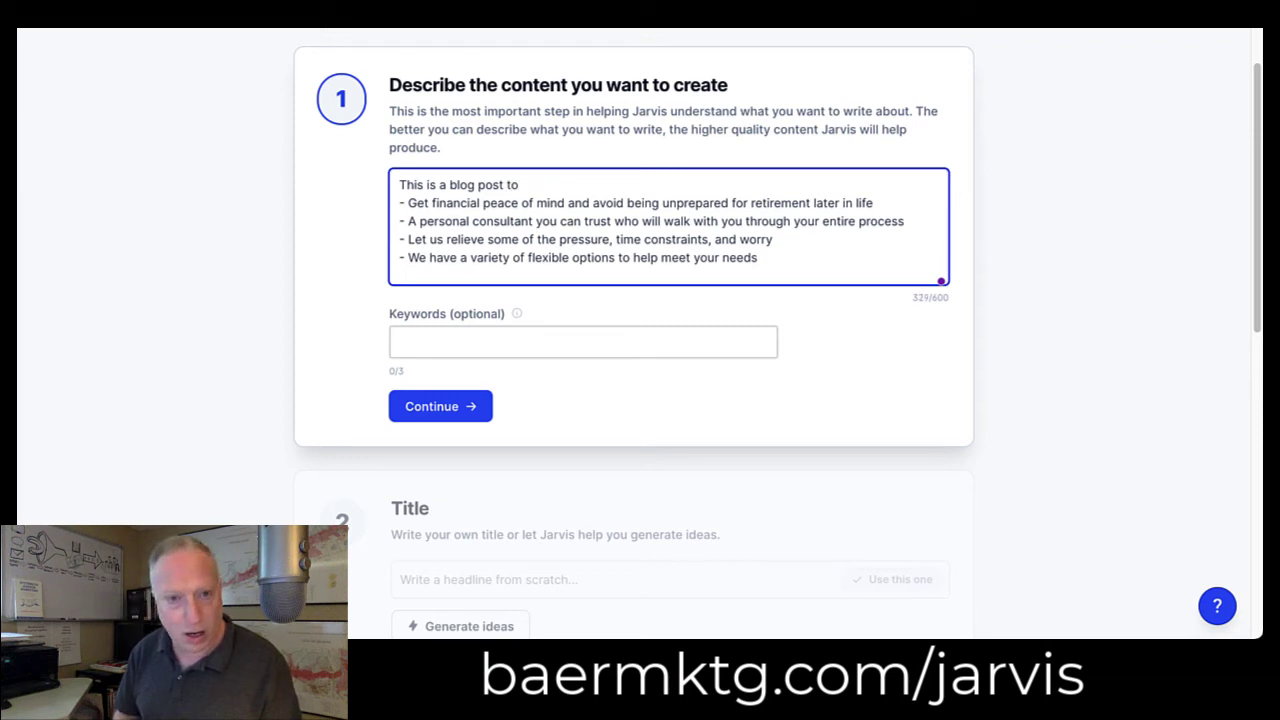
Reword the opening line as "This is a blog post for a financial planner's website to encourage couples in their 50s to consider hiring them.".
type("for ")
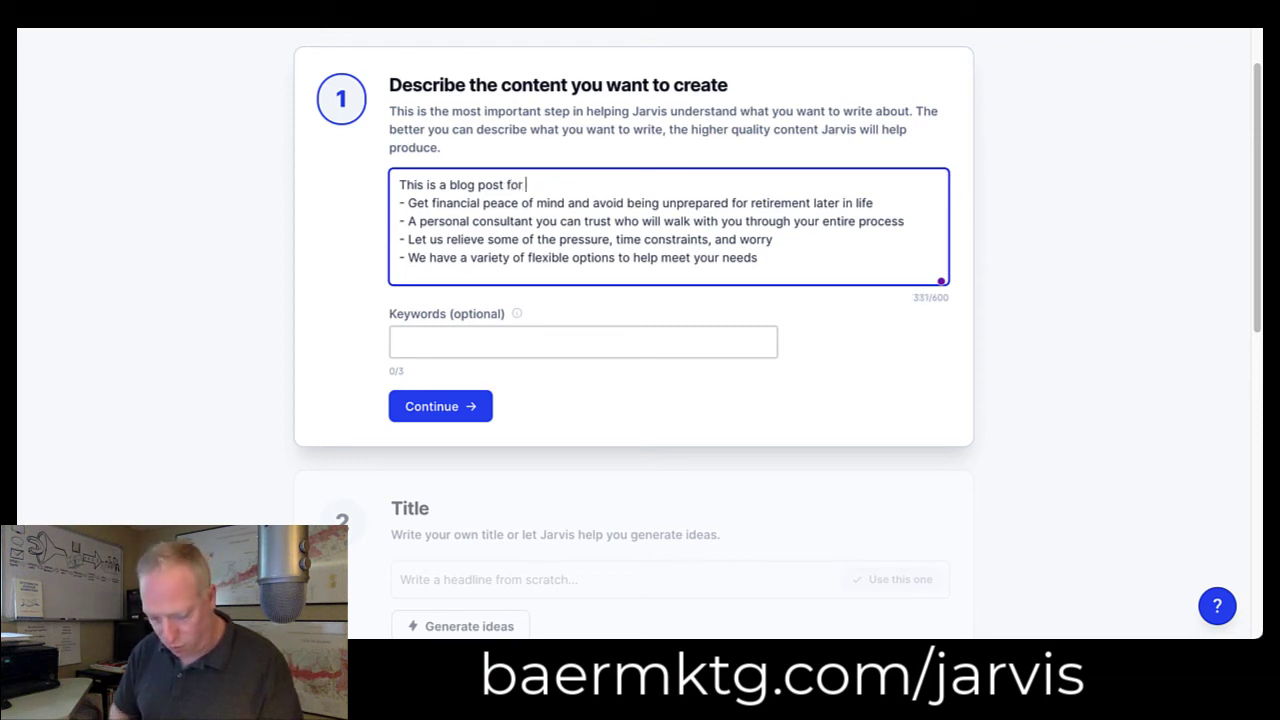
type("a financ")
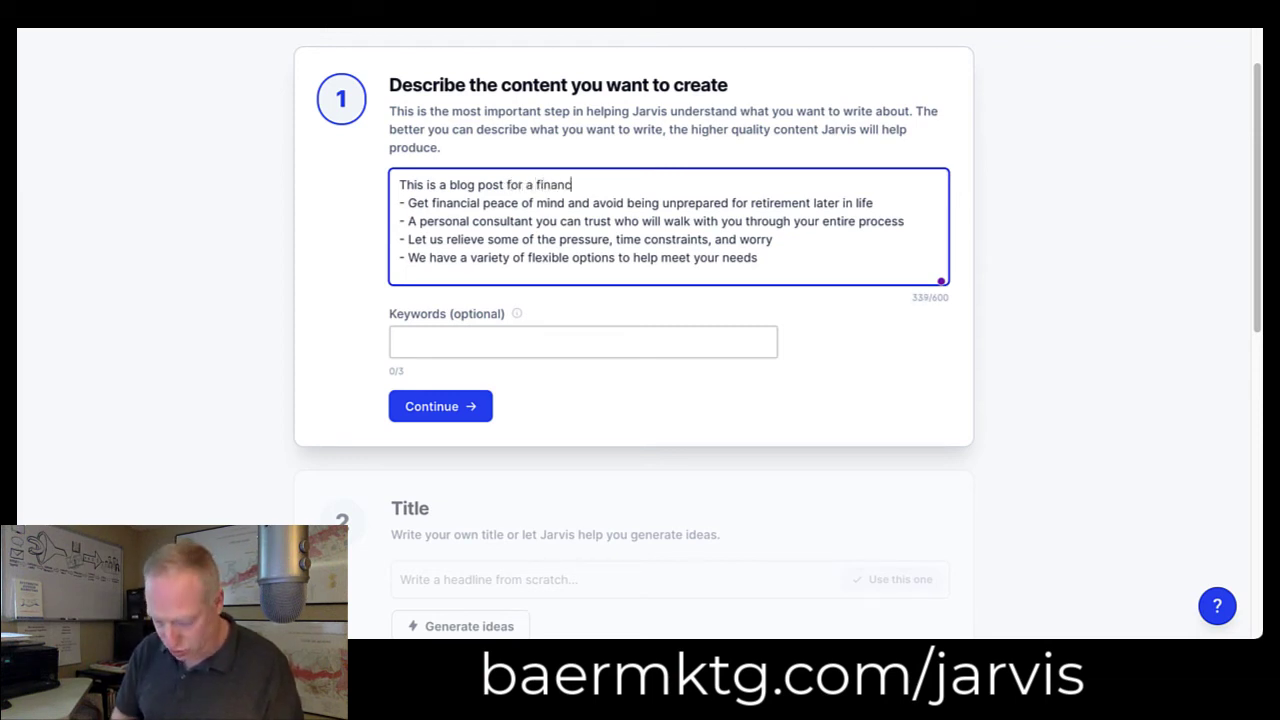
type("ial planner's ")
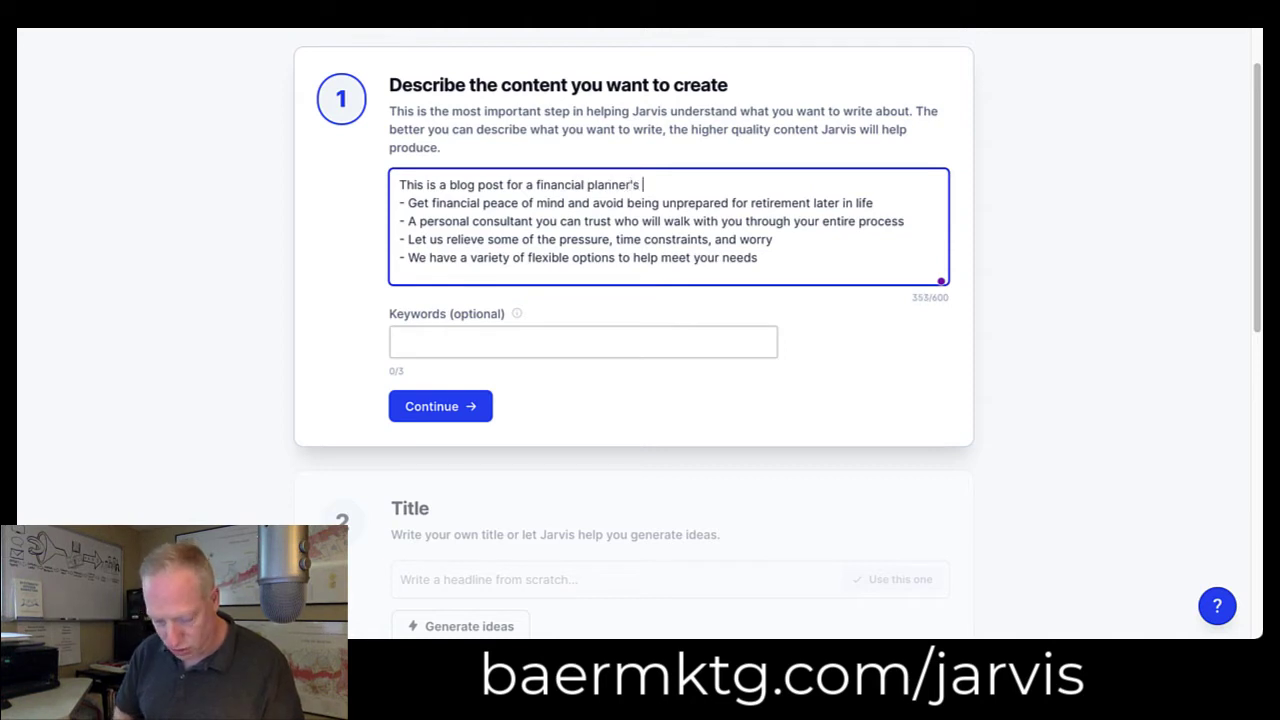
type("website ")
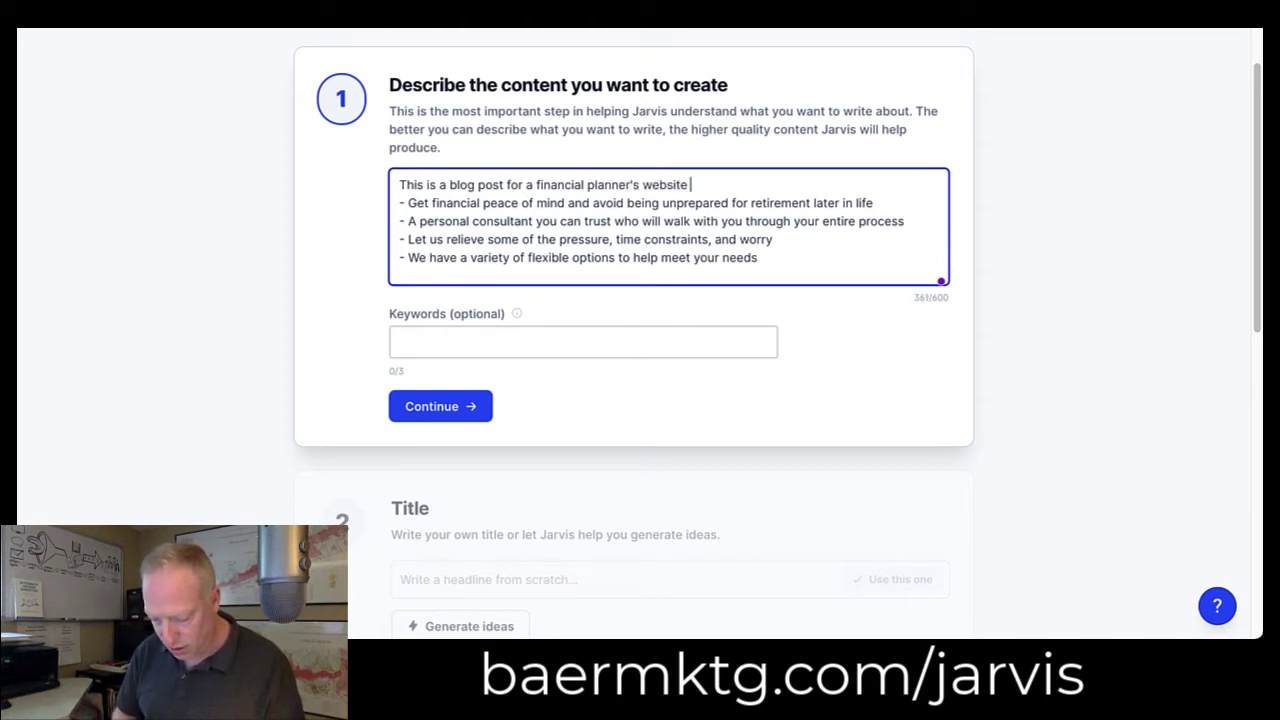
type("to encourage")
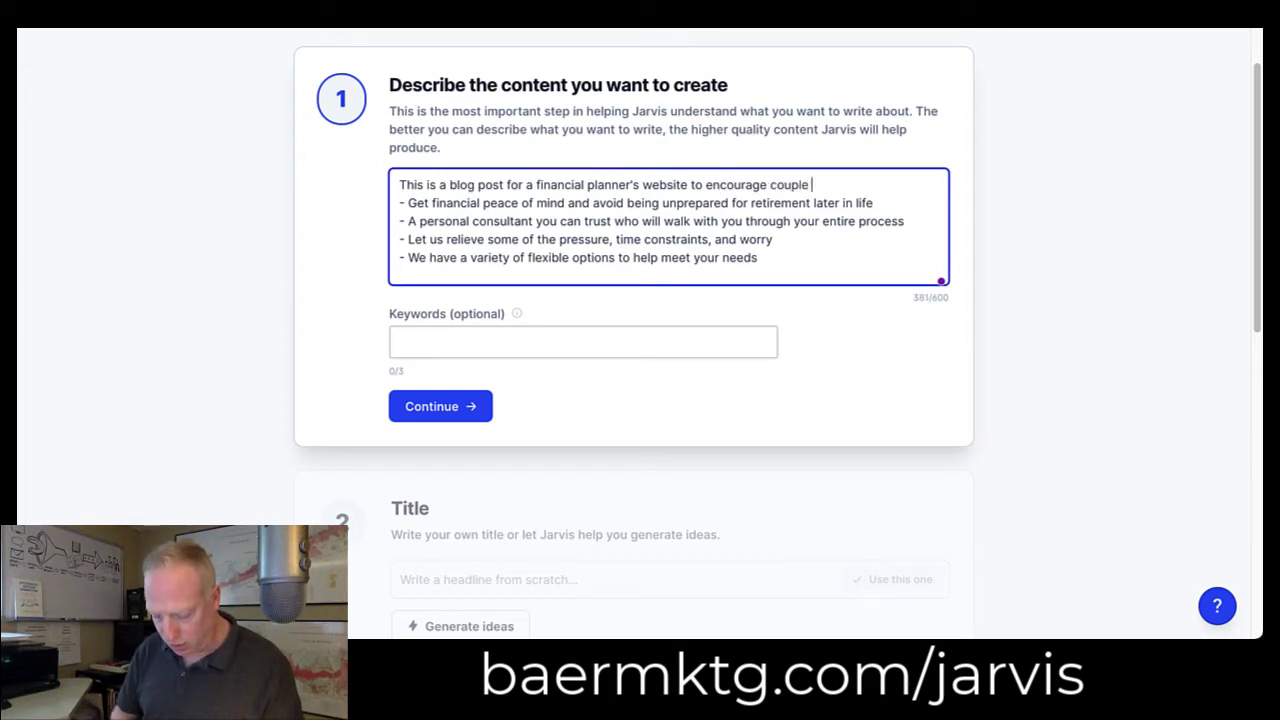
type("couples ")
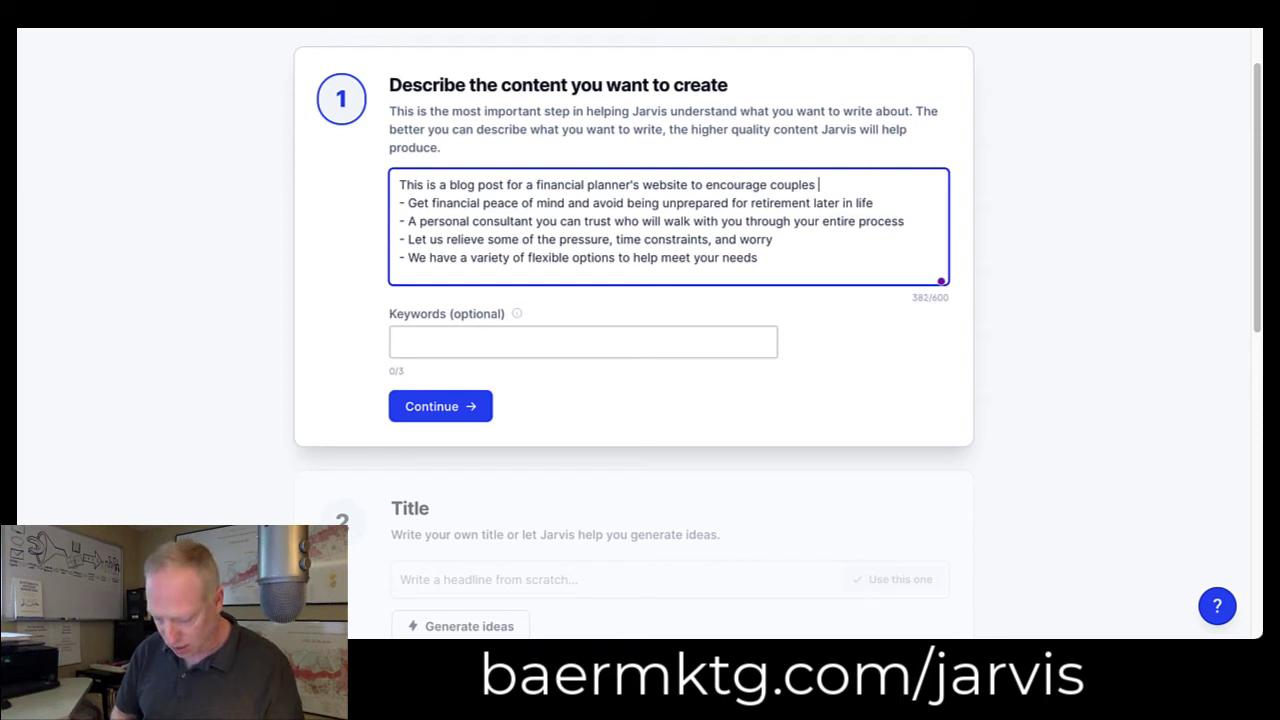
type("in their 50s")
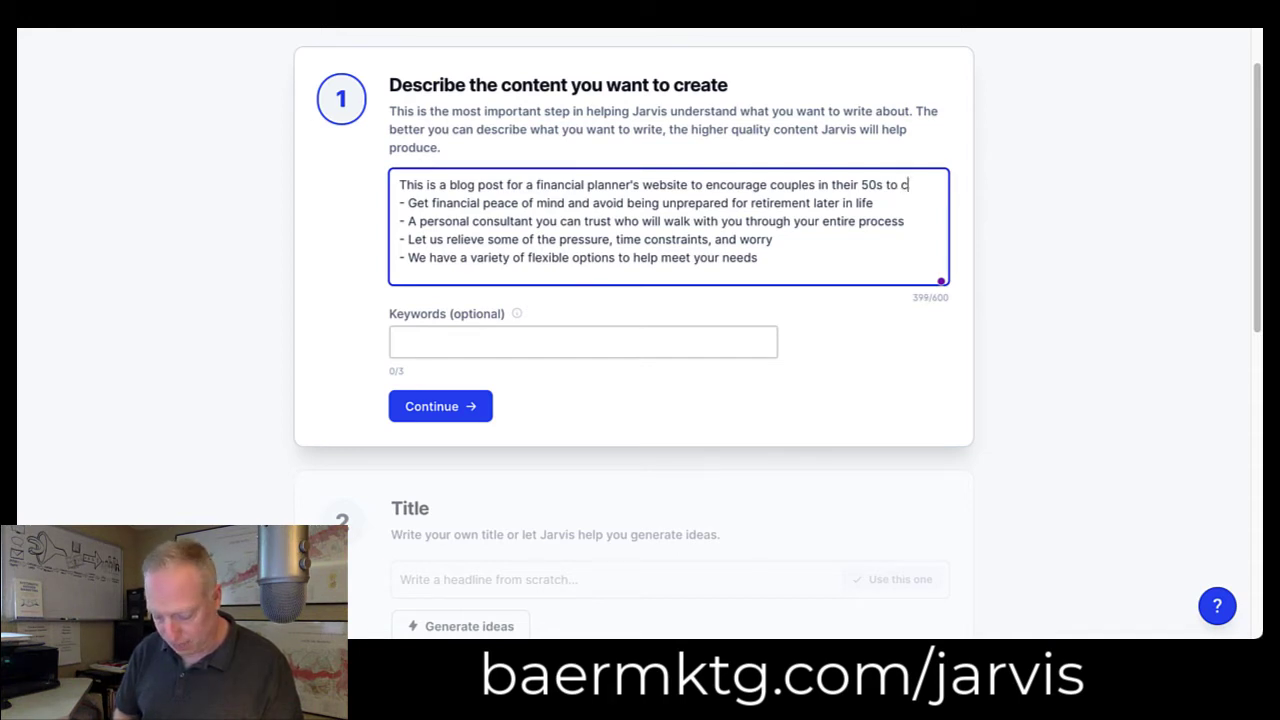
type("to co")
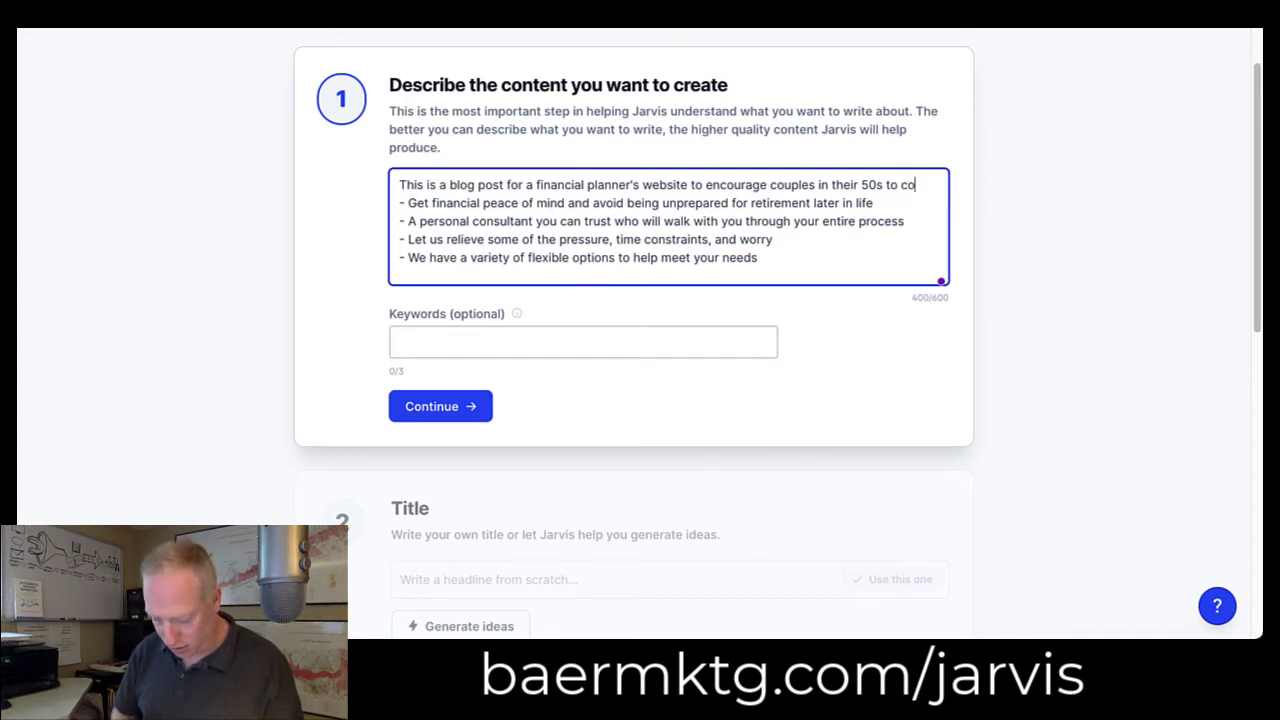
type("nsider hiri")
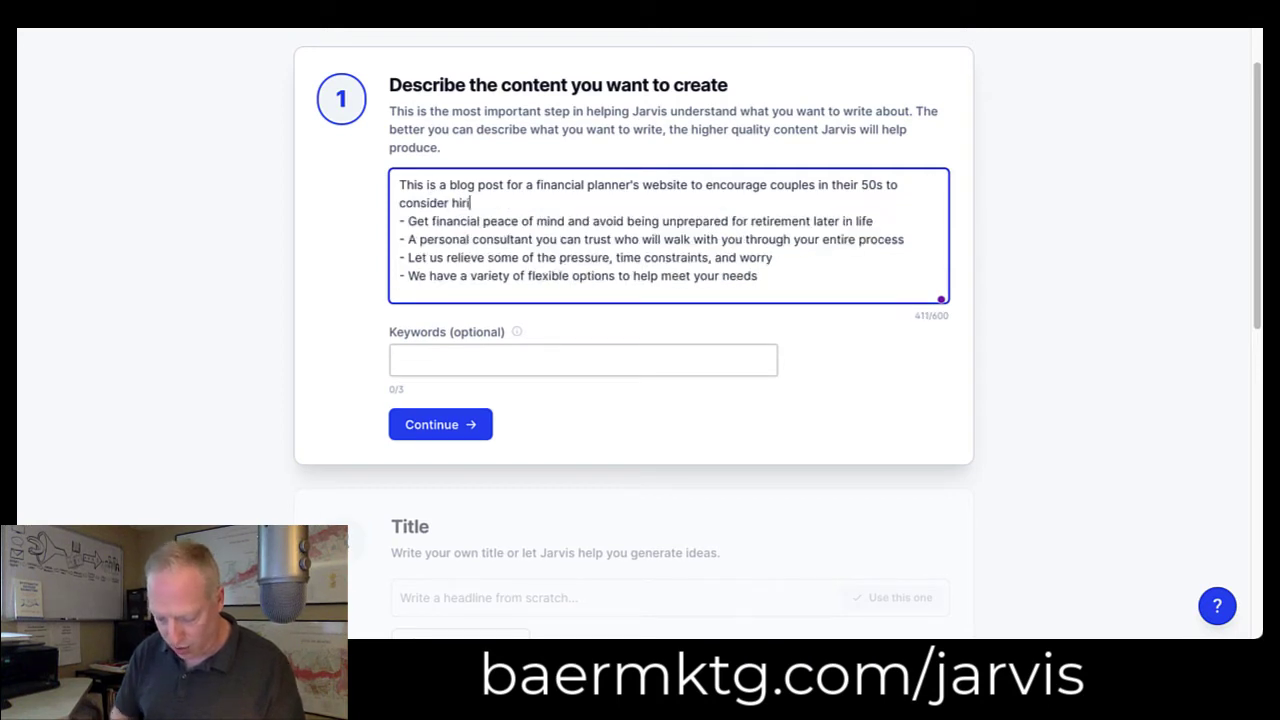
type("ng the")
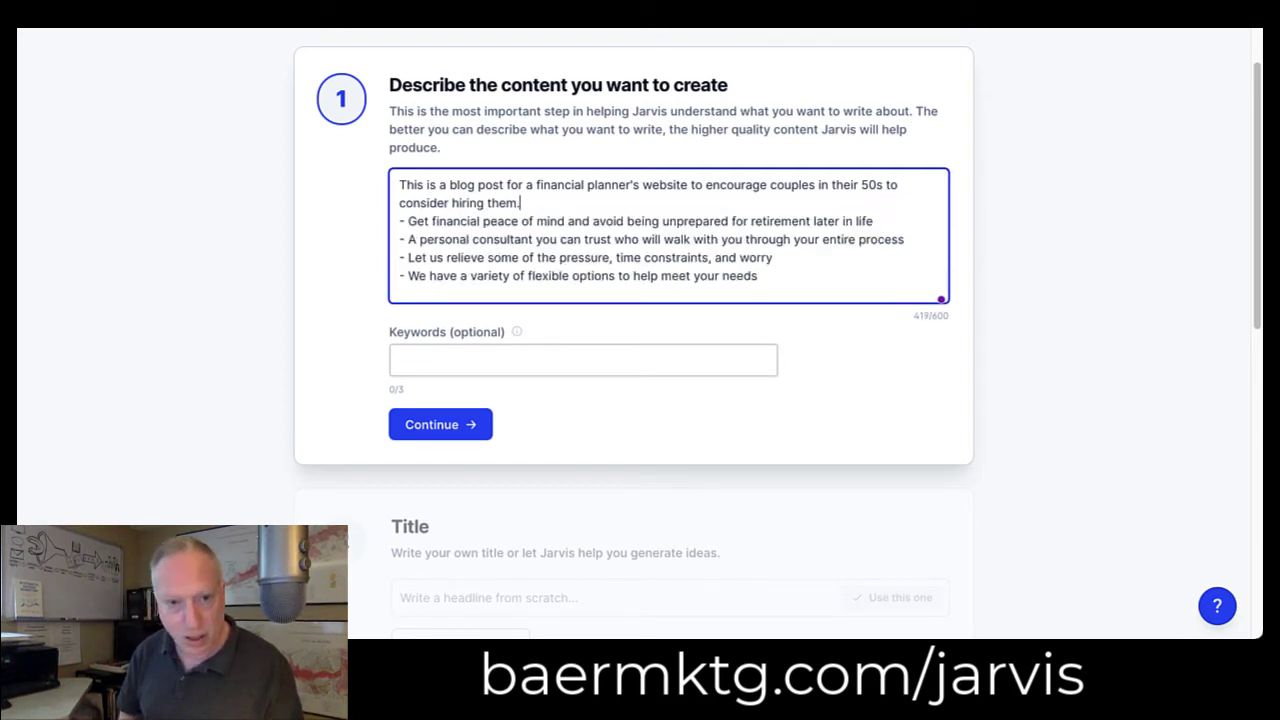
type("m. ")
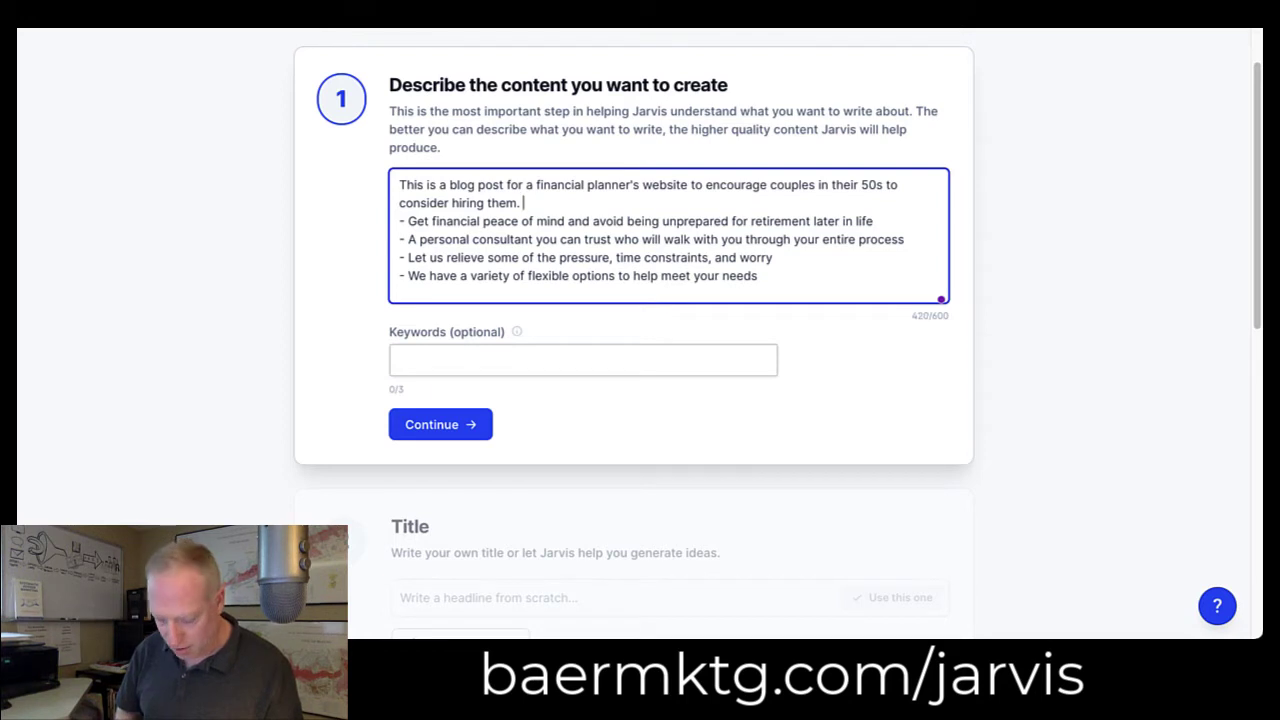
Continue the description after the opening sentence with "Make it a step-by-step explanation of how the process works and".
type("Make it a s")
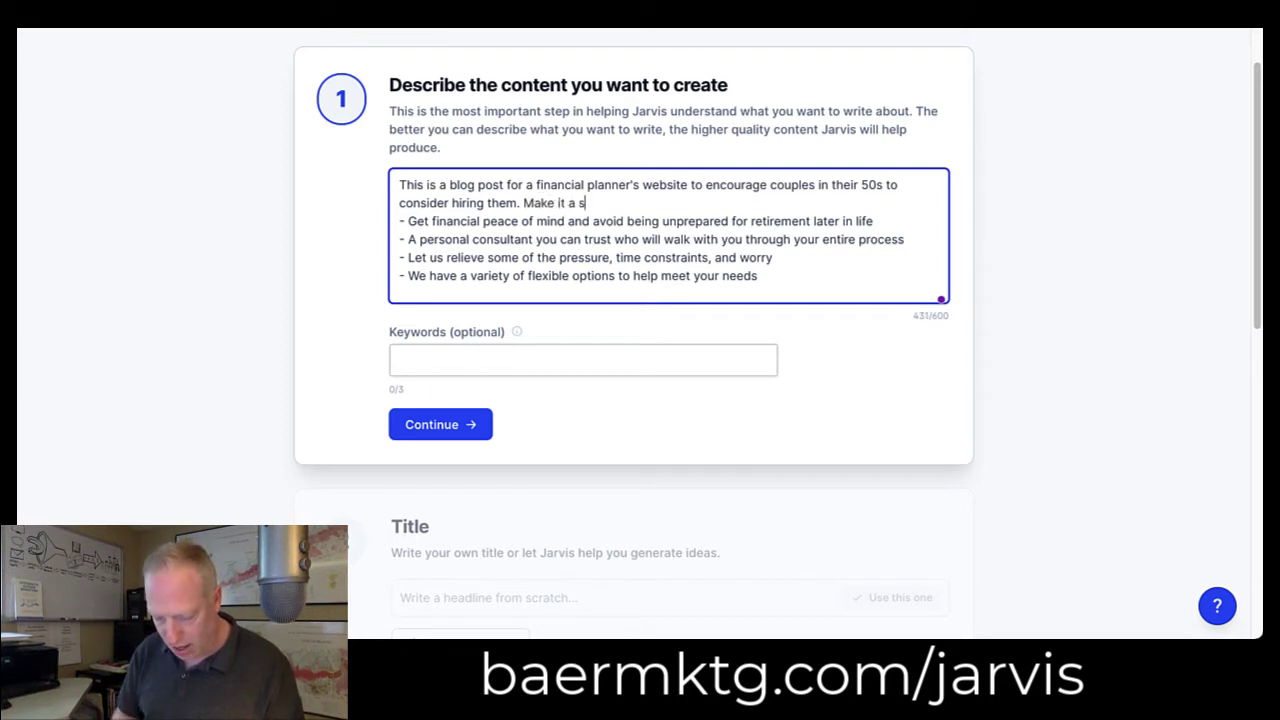
type("tep-by-")
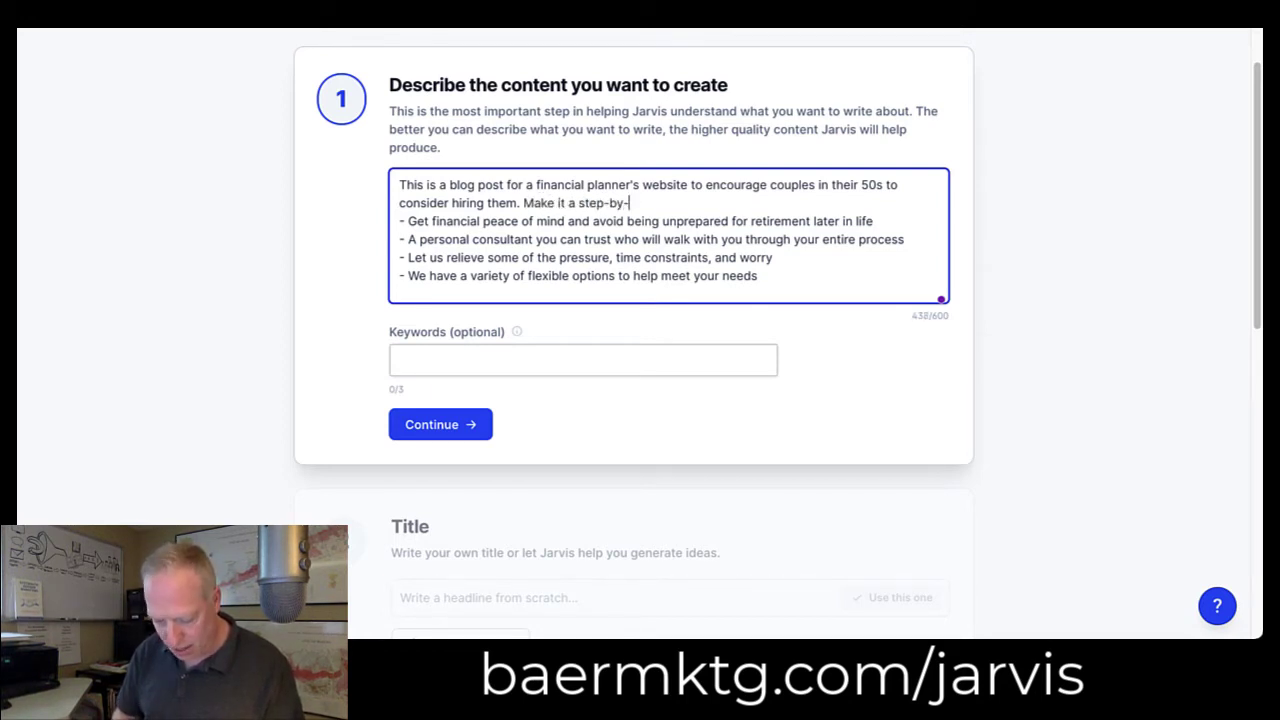
type("ste")
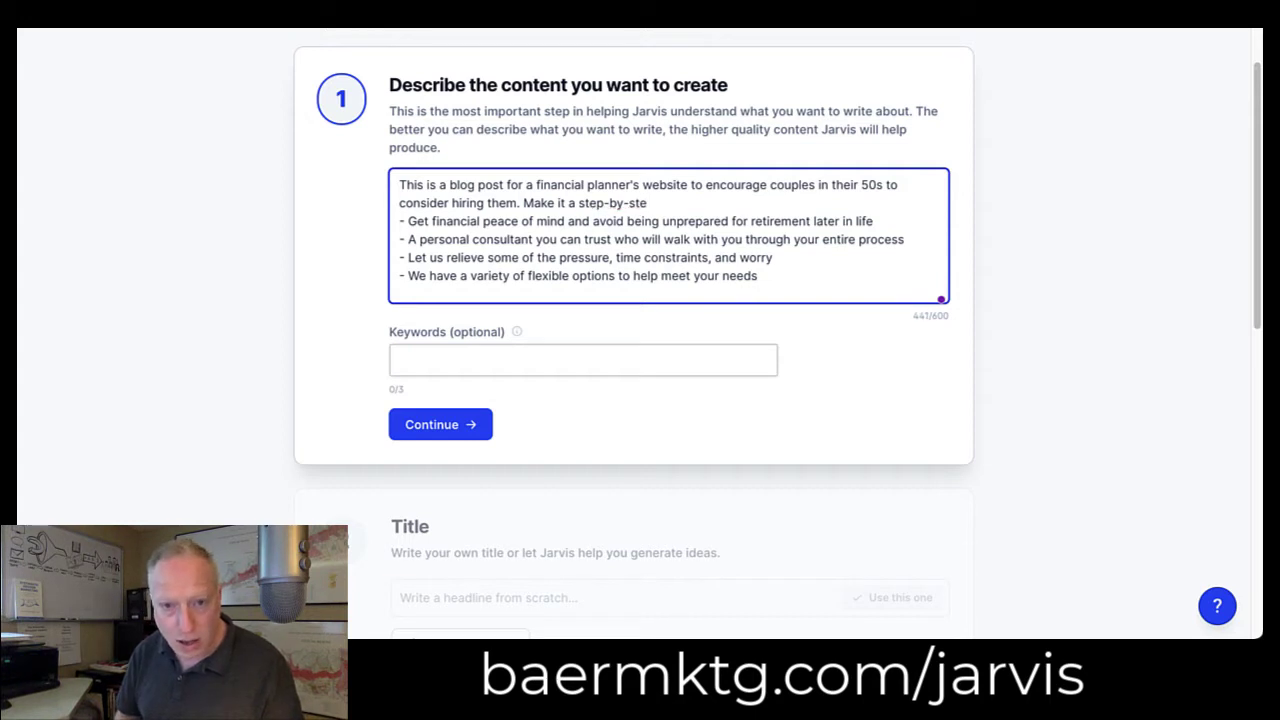
type("p explana")
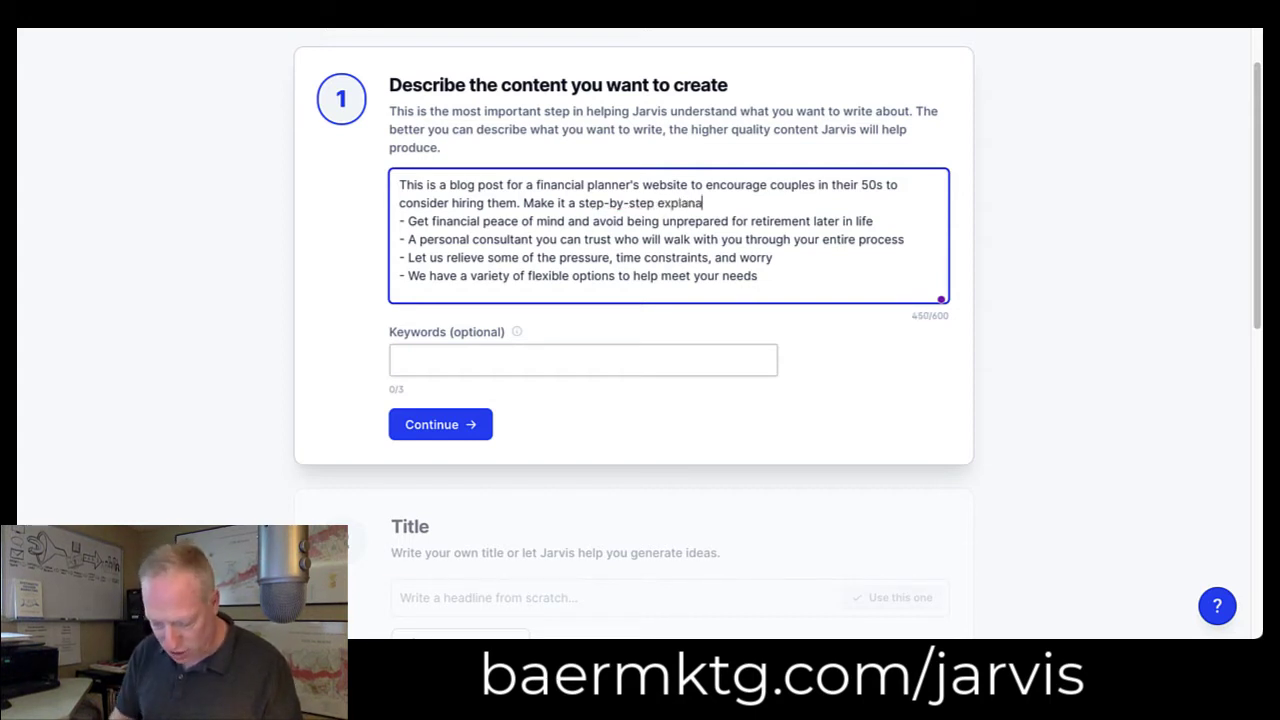
type("tion of how the p")
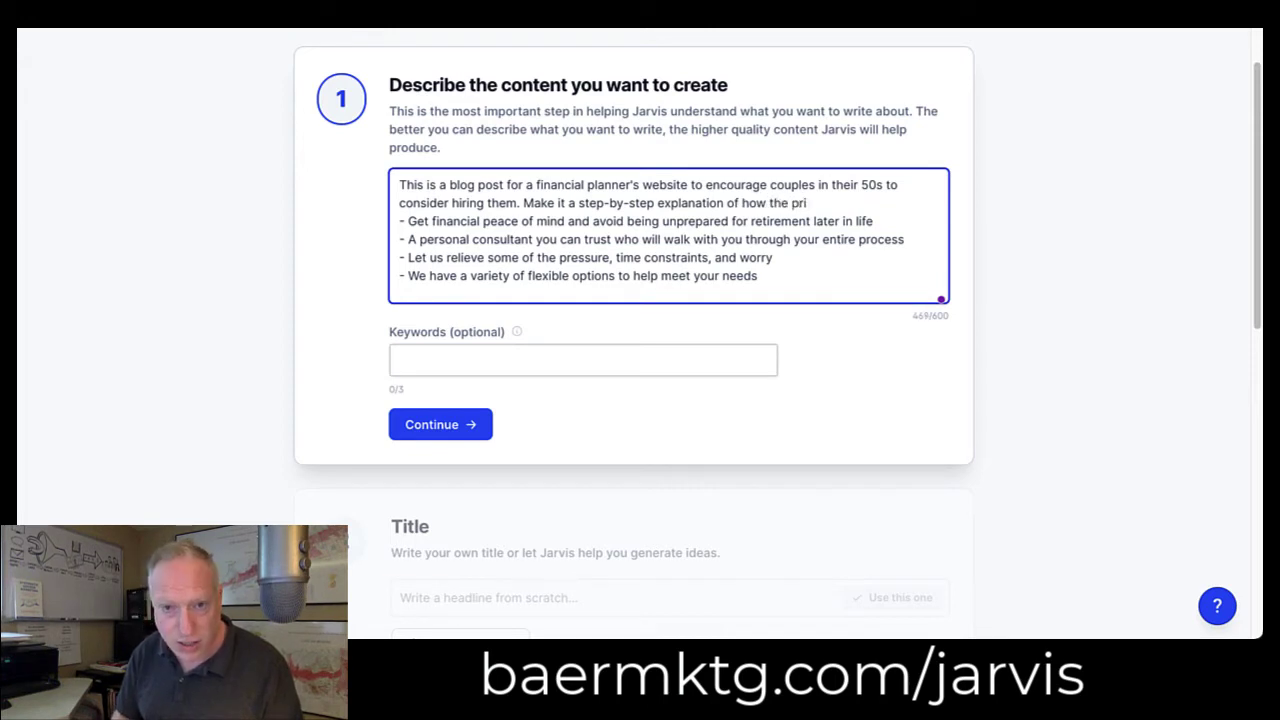
type("rocess ")
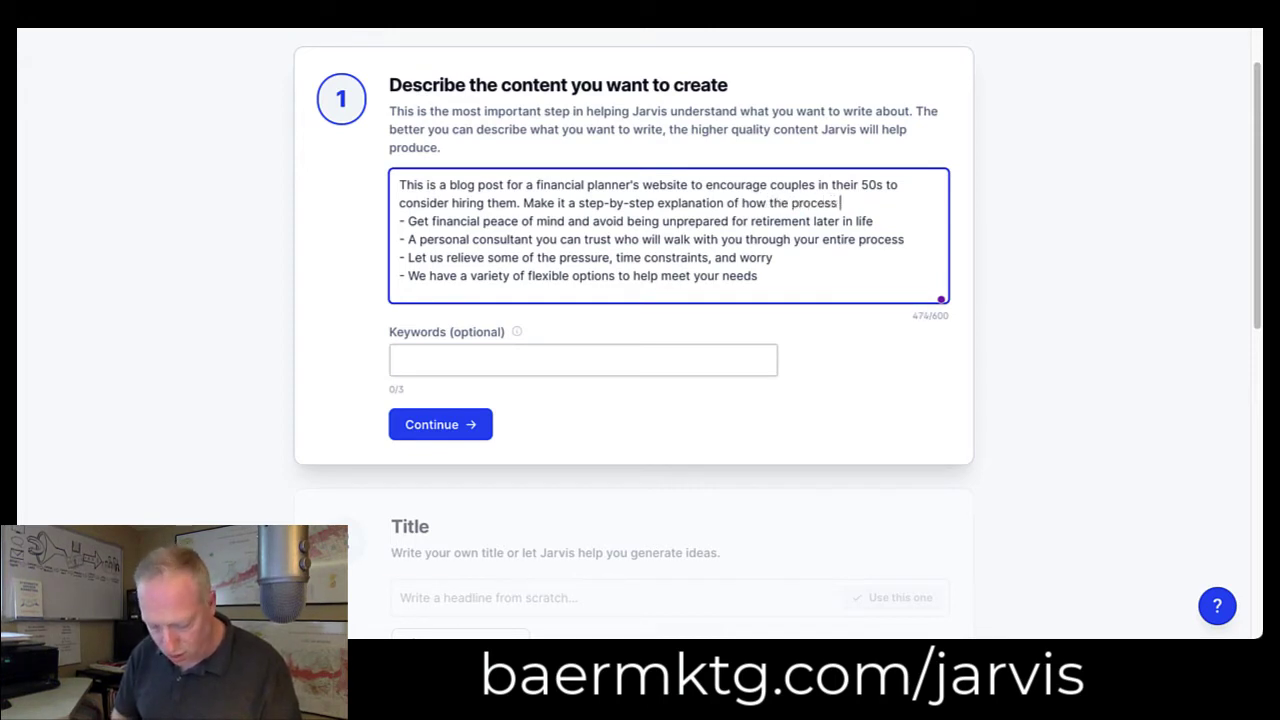
type("wor")
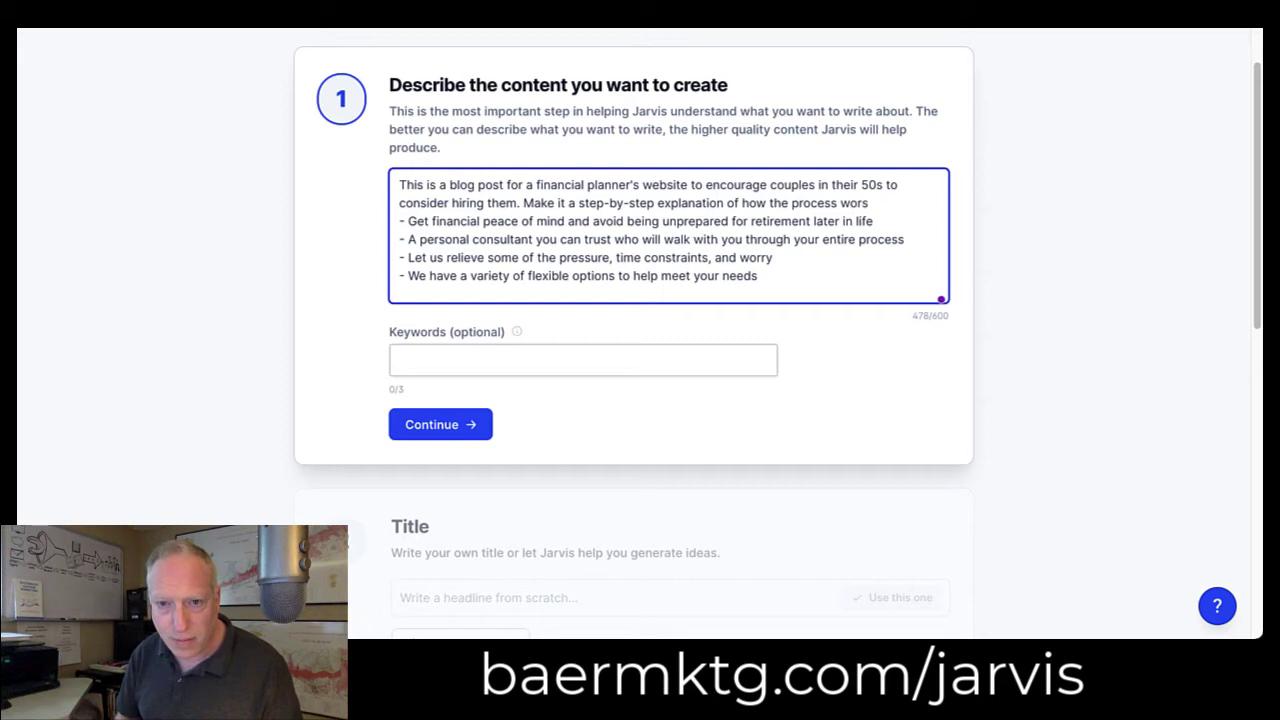
type("ks and ")
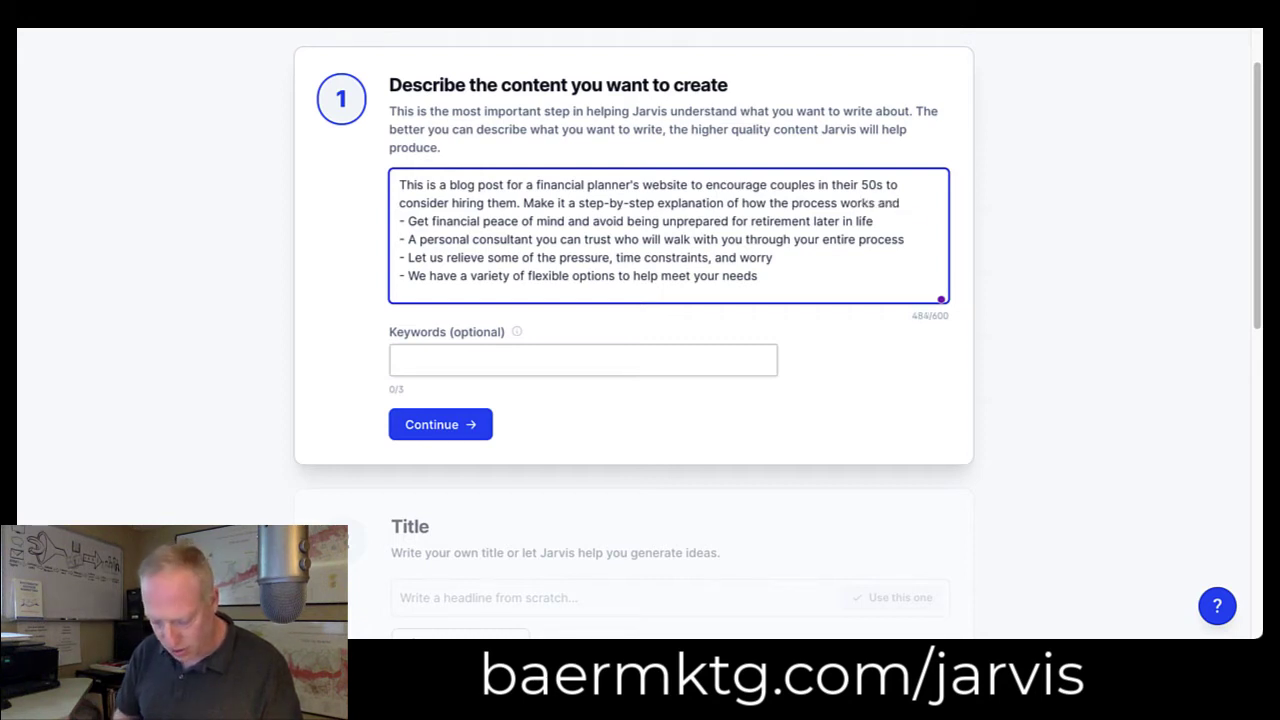
Finish the instruction sentence with "the call to action should be to have them make an appointment on the financial planner's calendar.".
type("the call to action ")
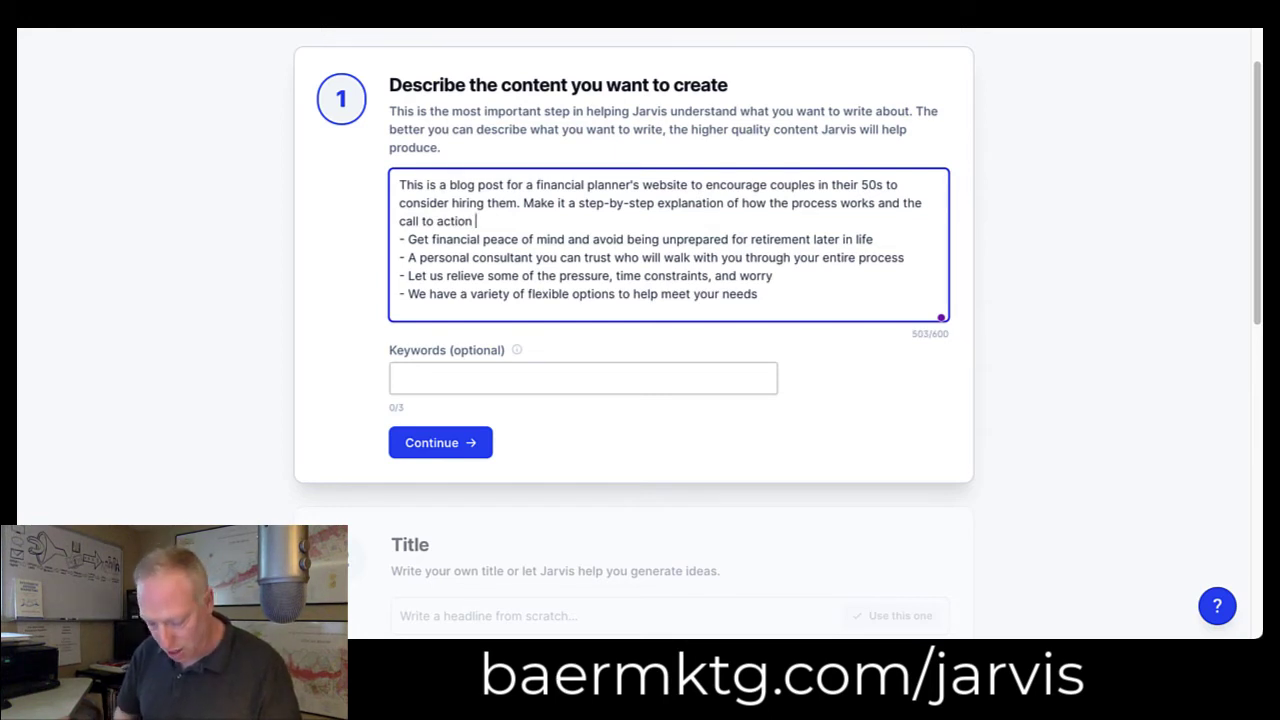
type("should be to")
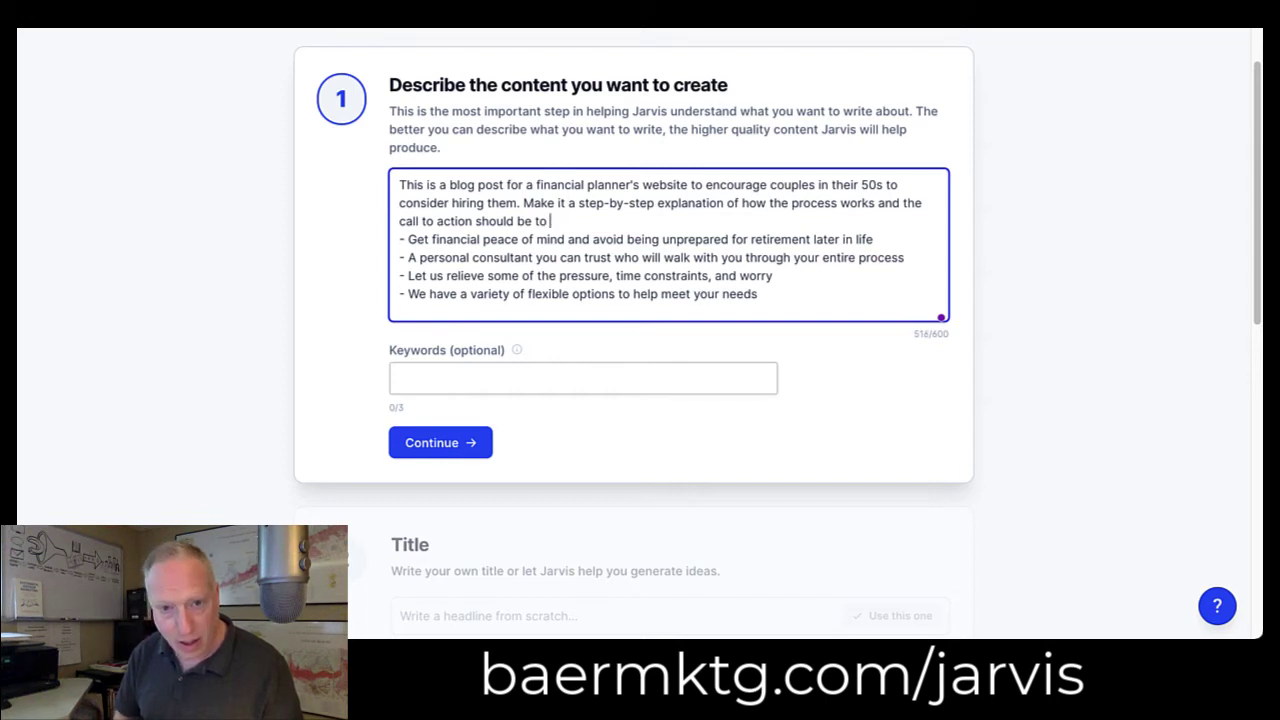
type(" have them")
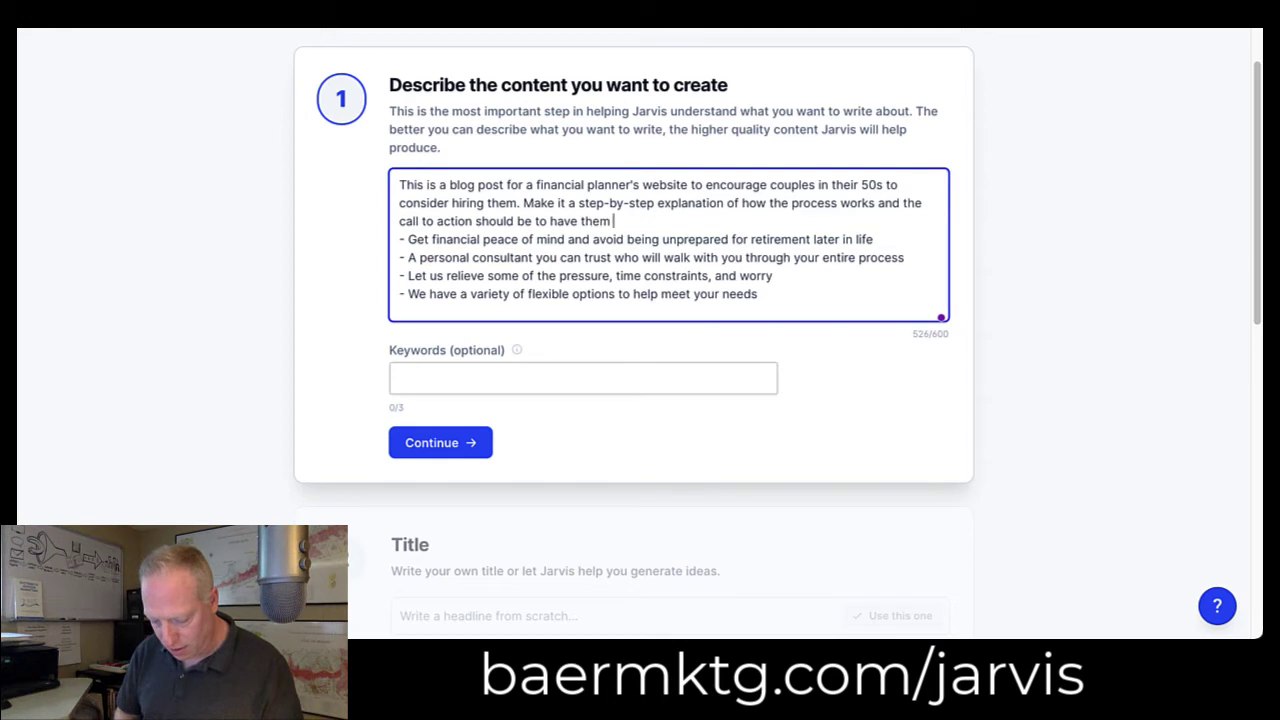
type(" make an appoi")
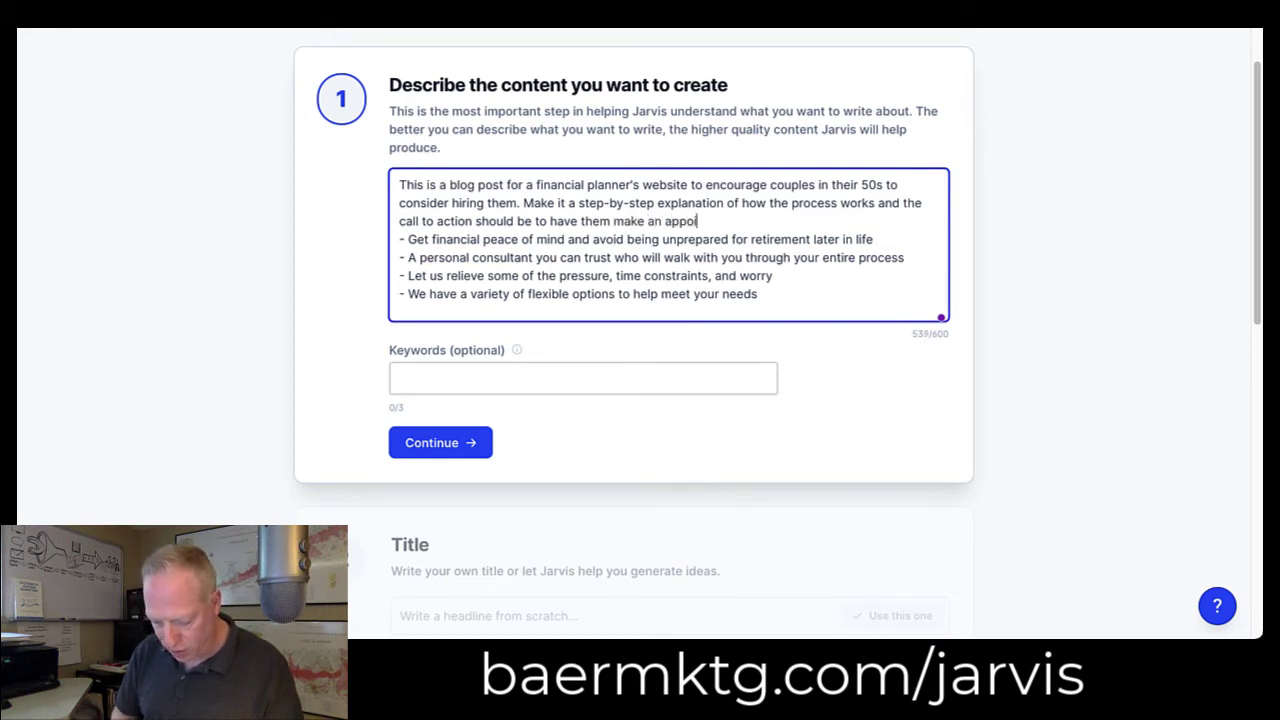
type("ntment ")
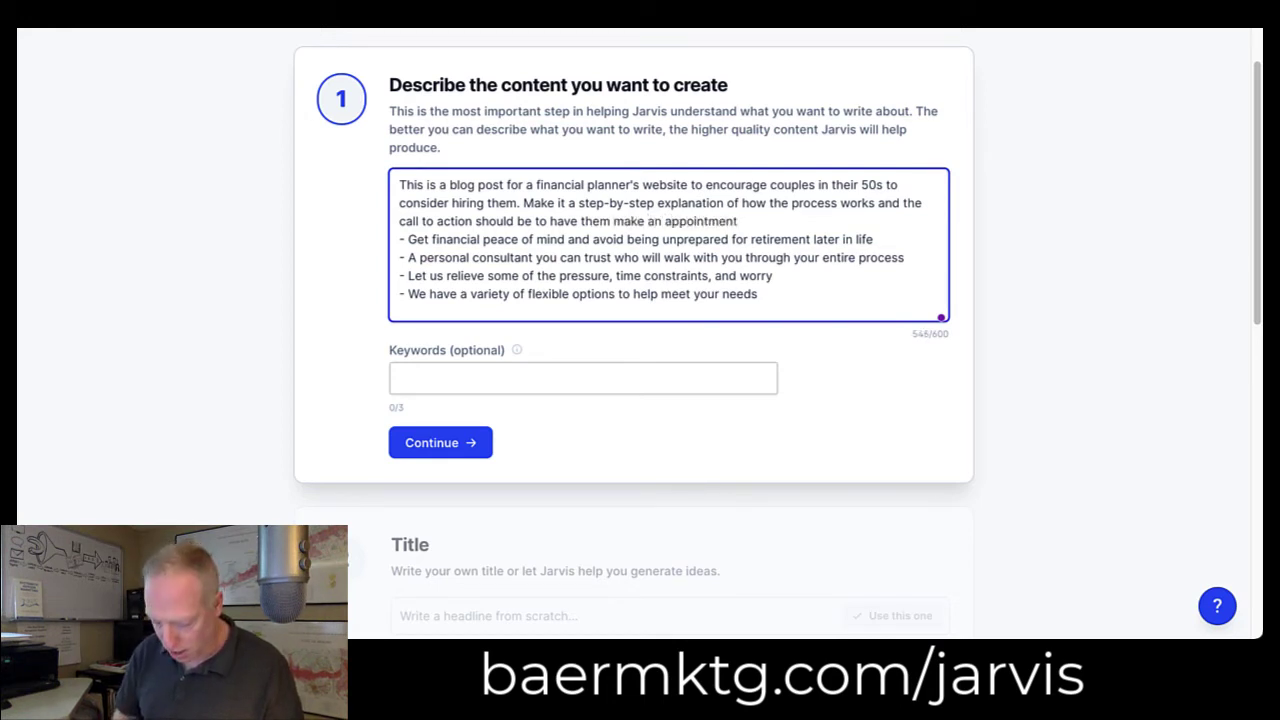
type("on the fi")
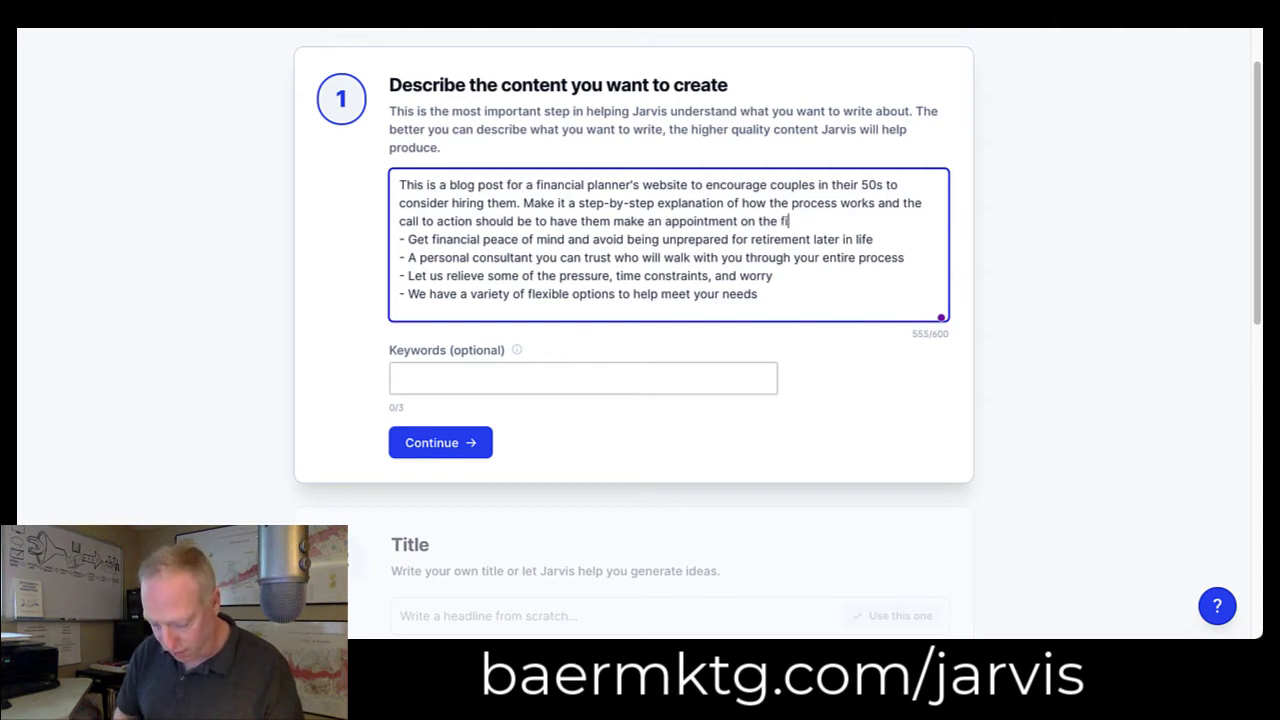
type("nancial planner")
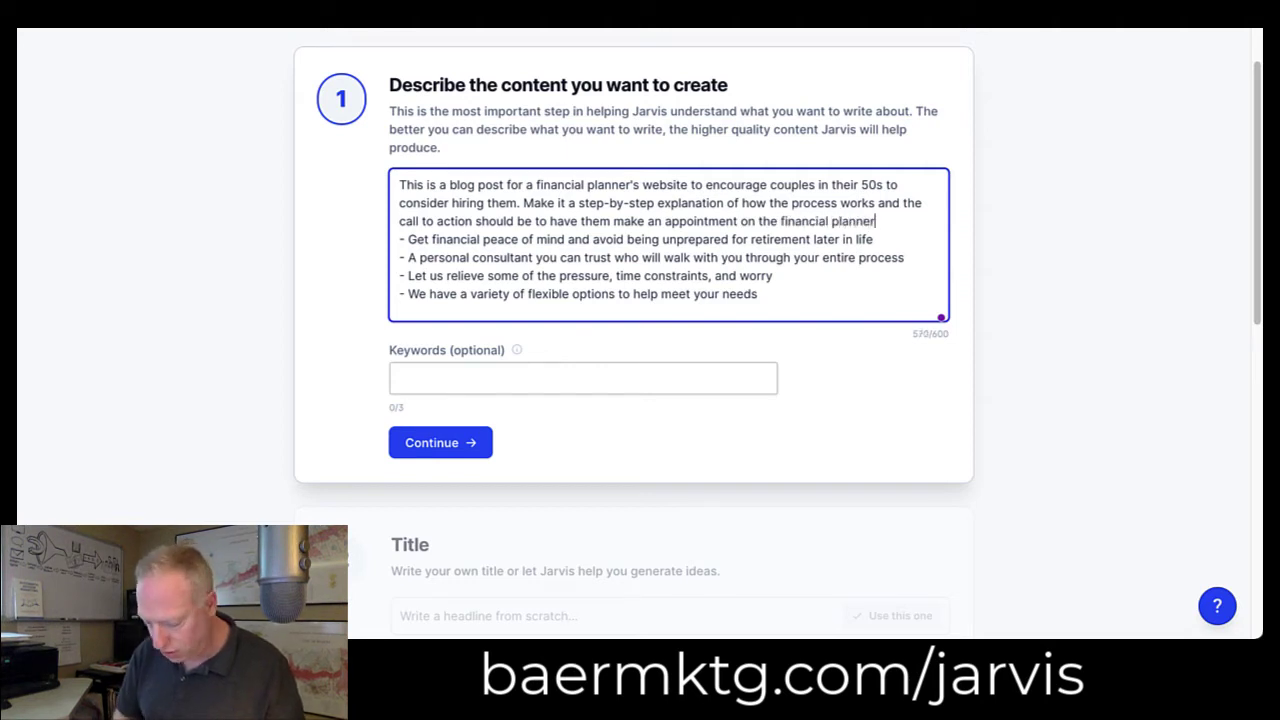
type("'s calendar.")
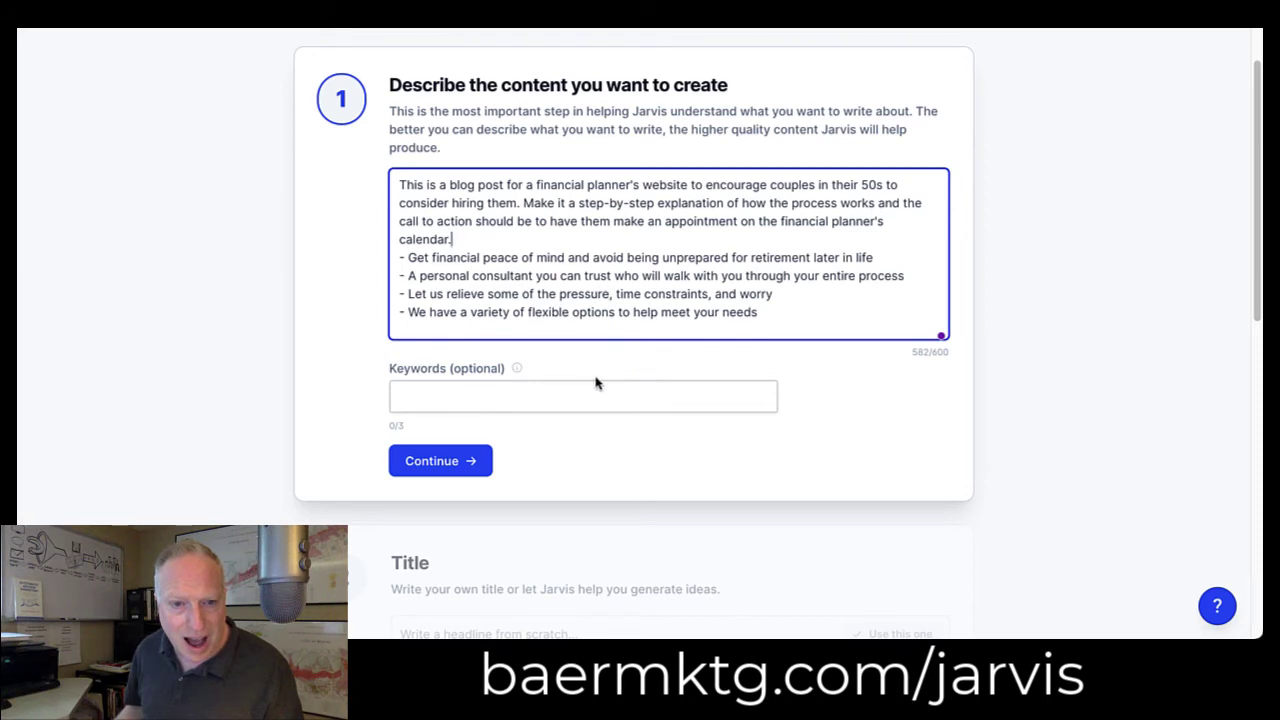
Submit the content description without keywords and generate title ideas for the blog post.
scroll(596, 383, "down", 1)
left_click(449, 372)
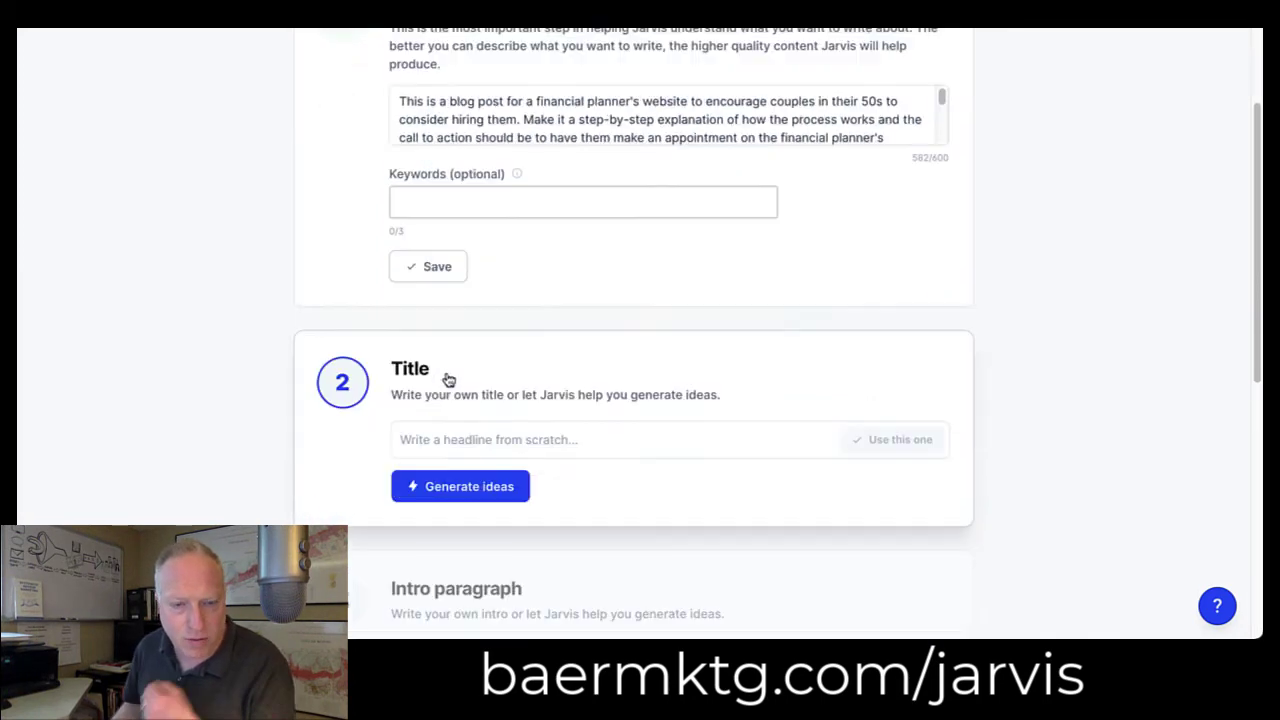
left_click(465, 372)
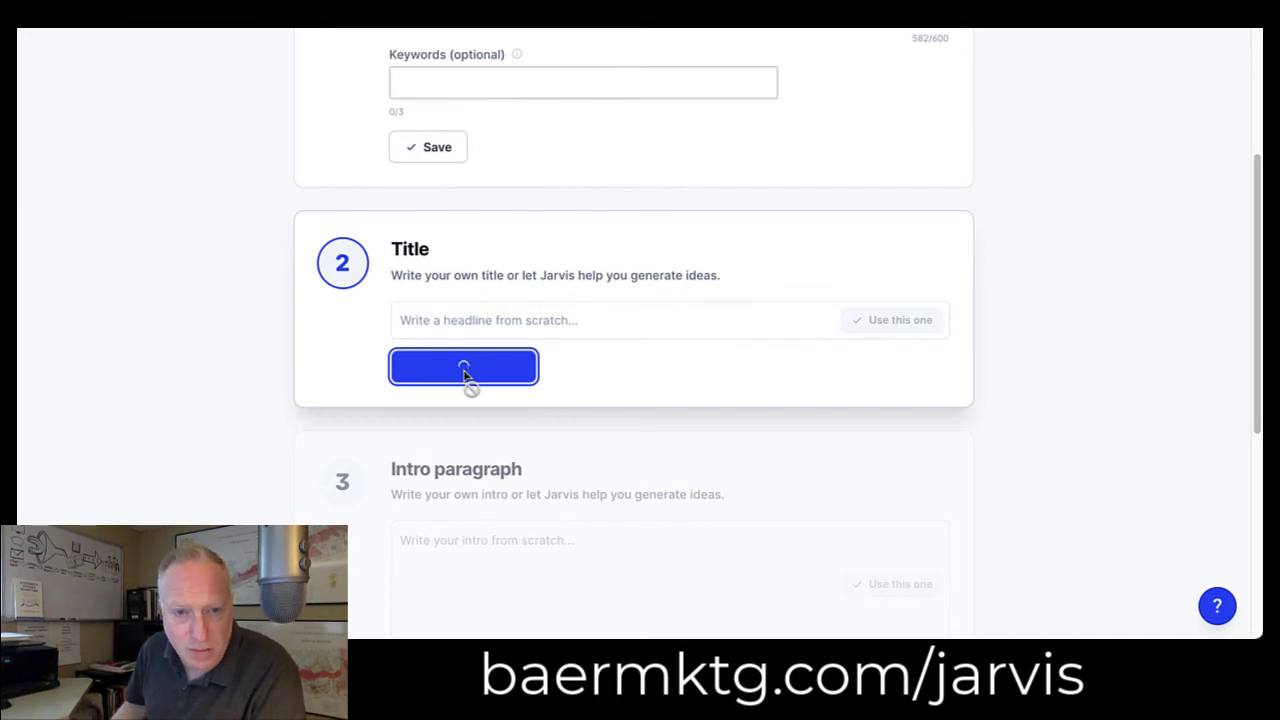
Review the generated titles and use "Meet with a Financial Planner in Your 50s: 3 Easy Steps" for the post.
scroll(629, 463, "down", 1)
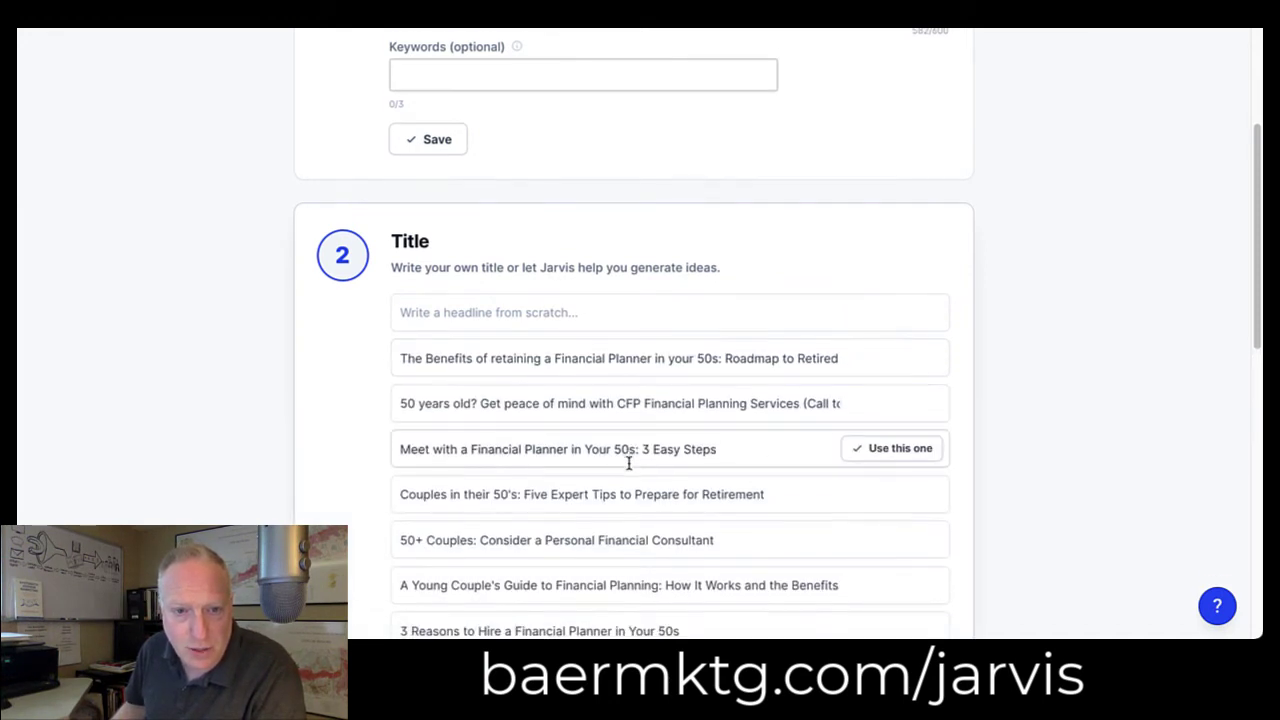
scroll(629, 463, "down", 1)
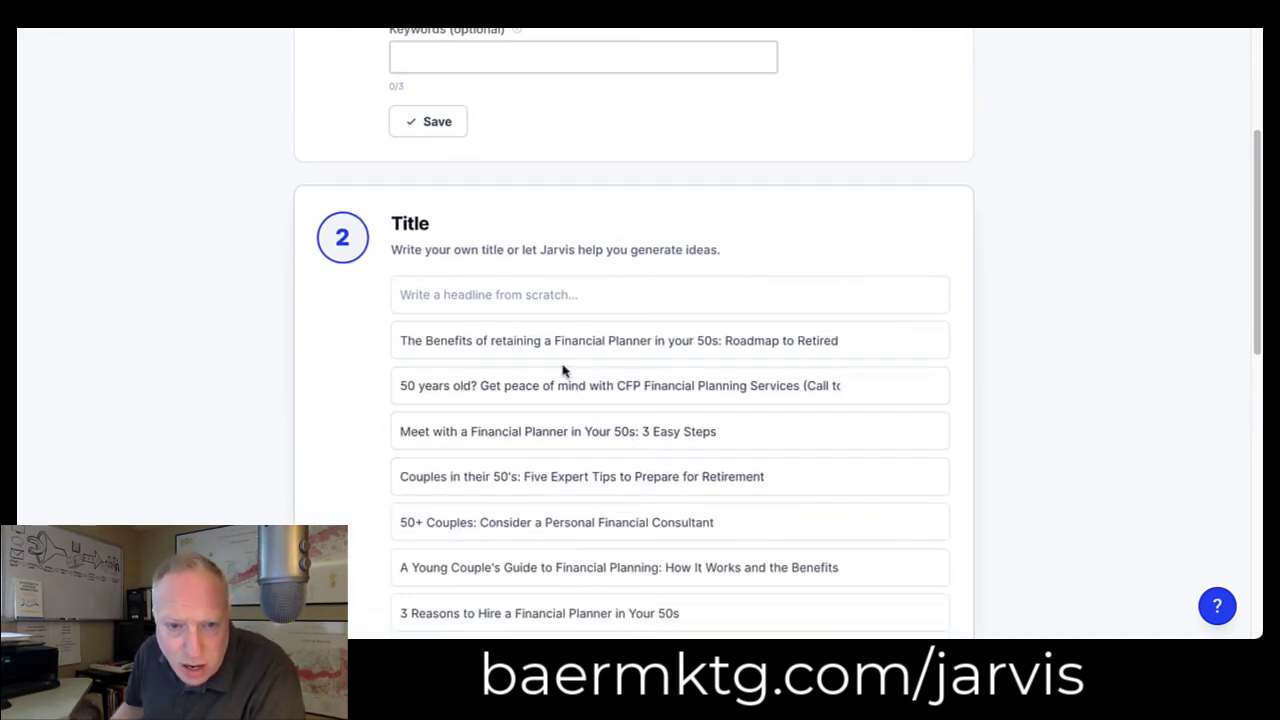
mouse_move(560, 343)
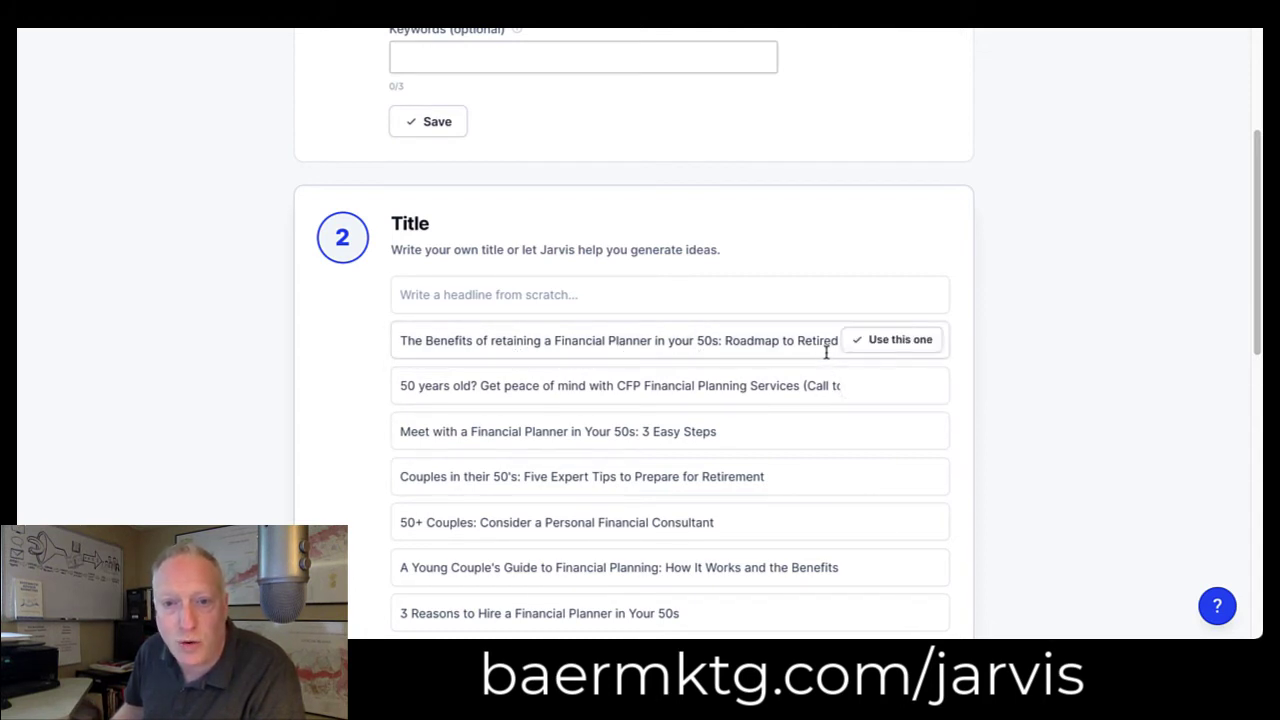
scroll(814, 405, "down", 2)
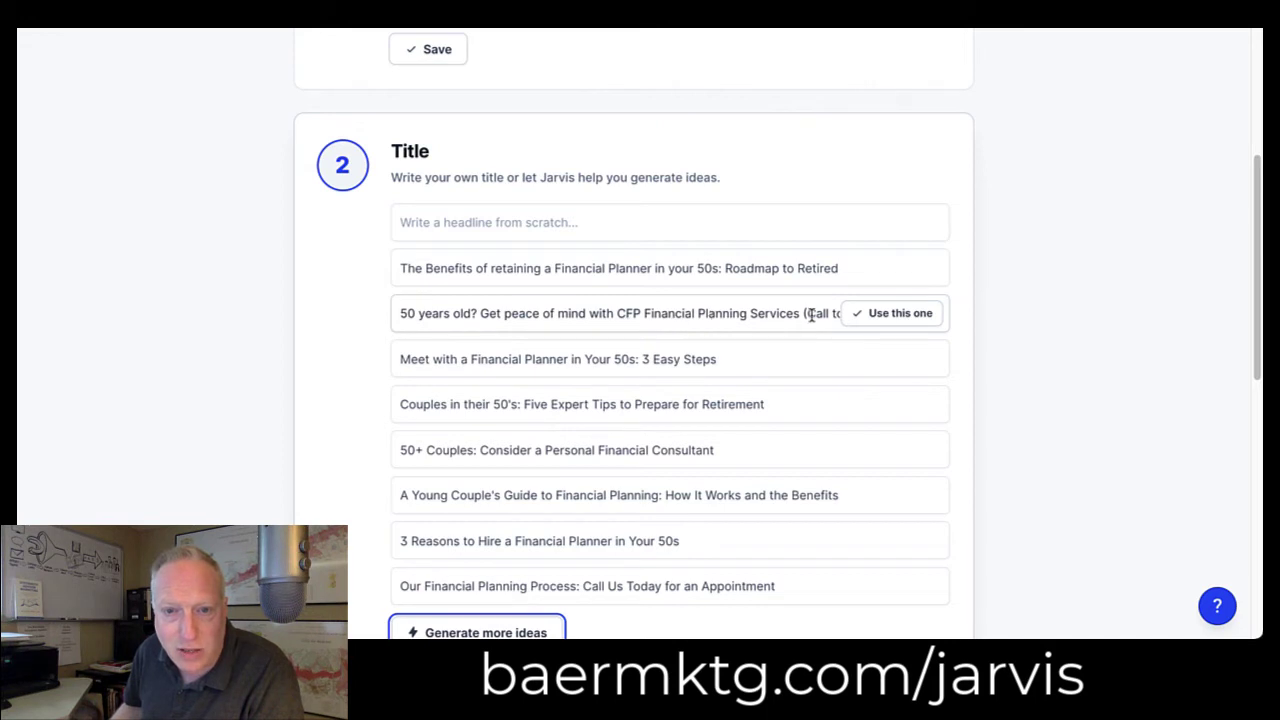
scroll(646, 389, "up", 1)
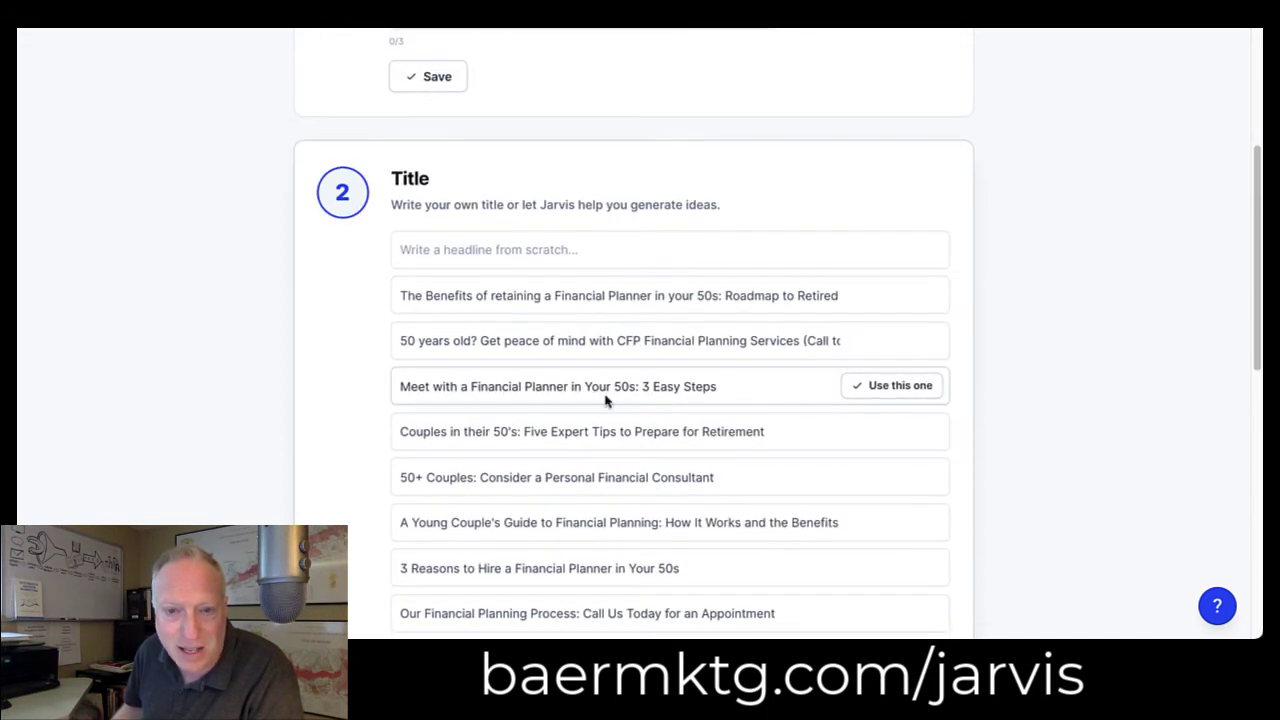
left_click(876, 392)
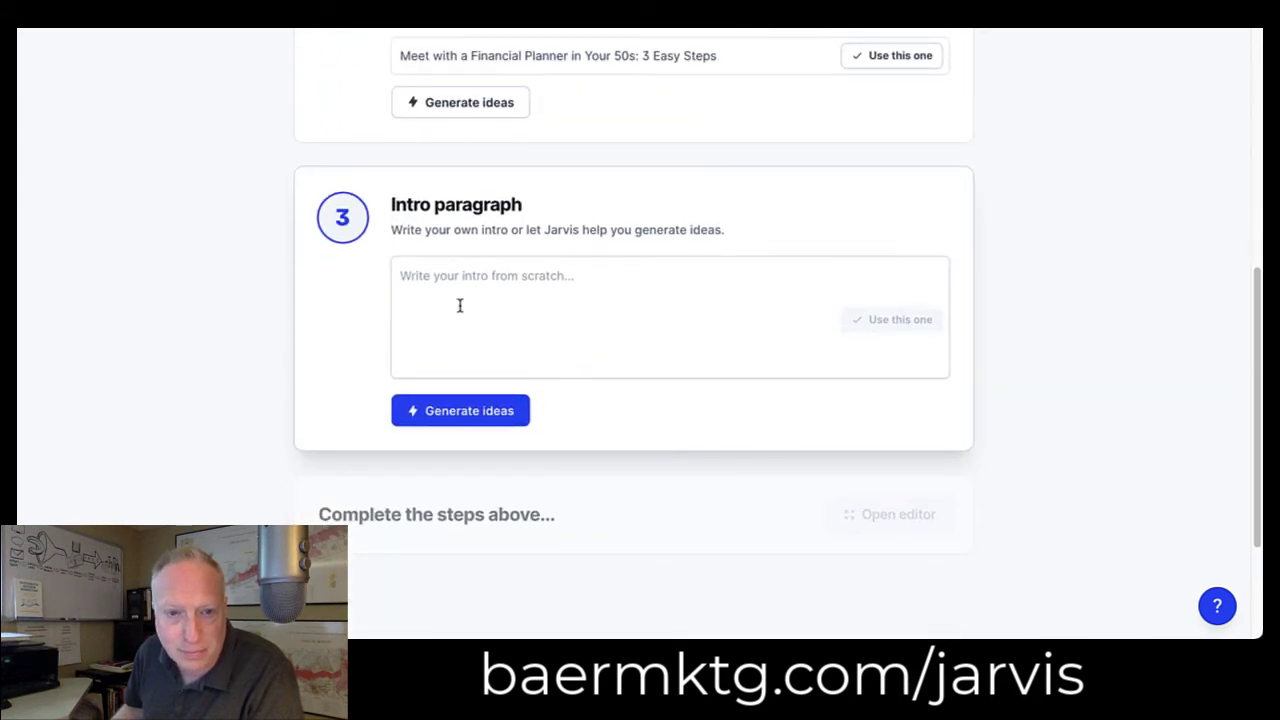
Generate intro paragraph ideas for the post and read through the suggested openings.
left_click(447, 281)
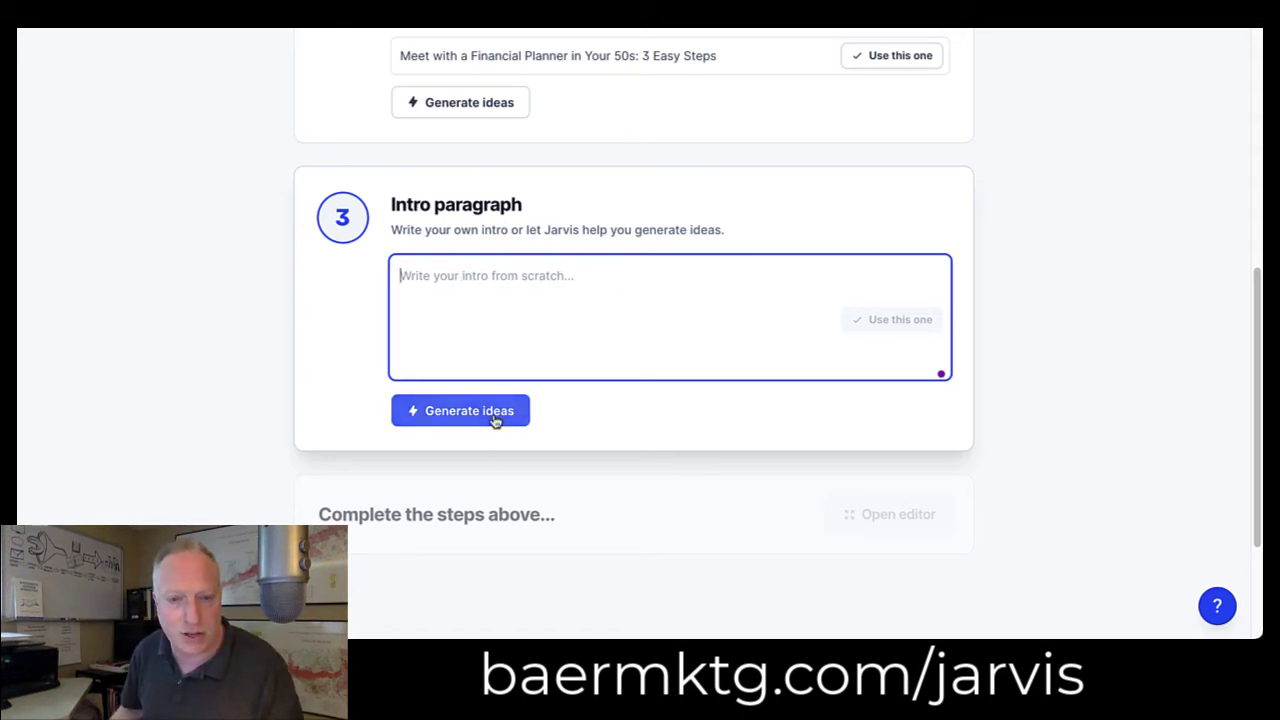
left_click(459, 415)
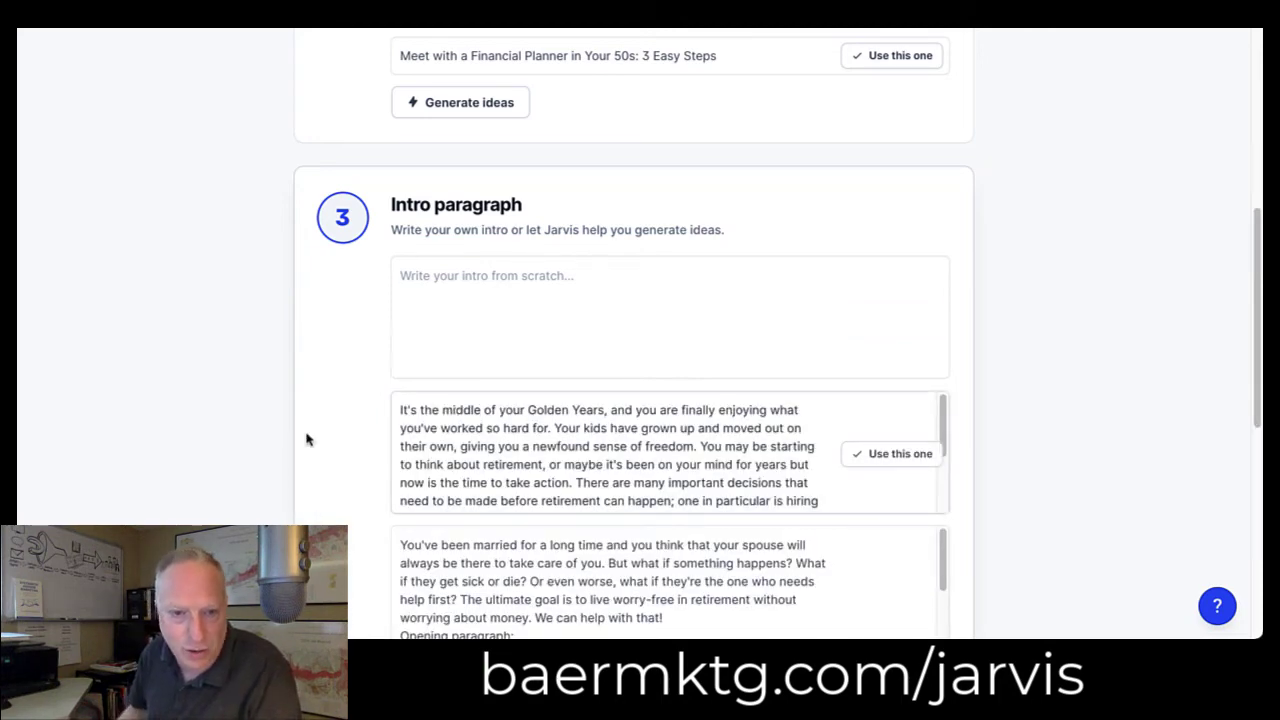
scroll(323, 424, "down", 3)
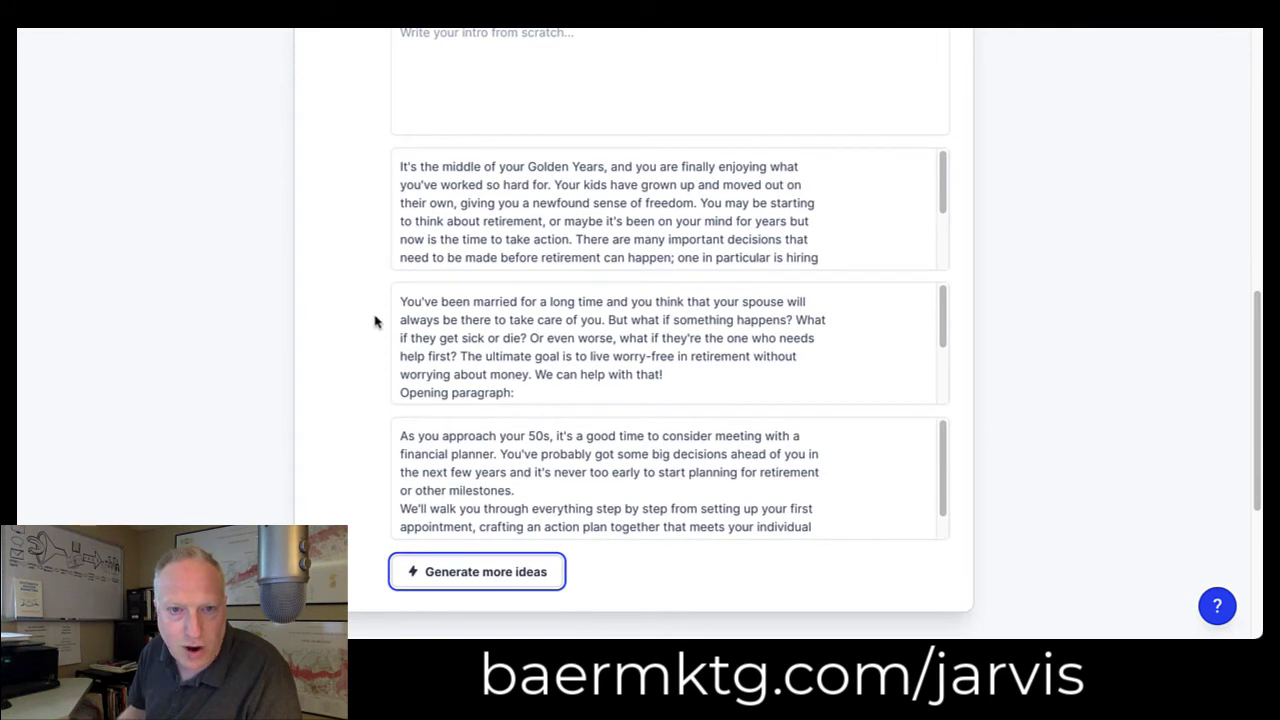
mouse_move(397, 171)
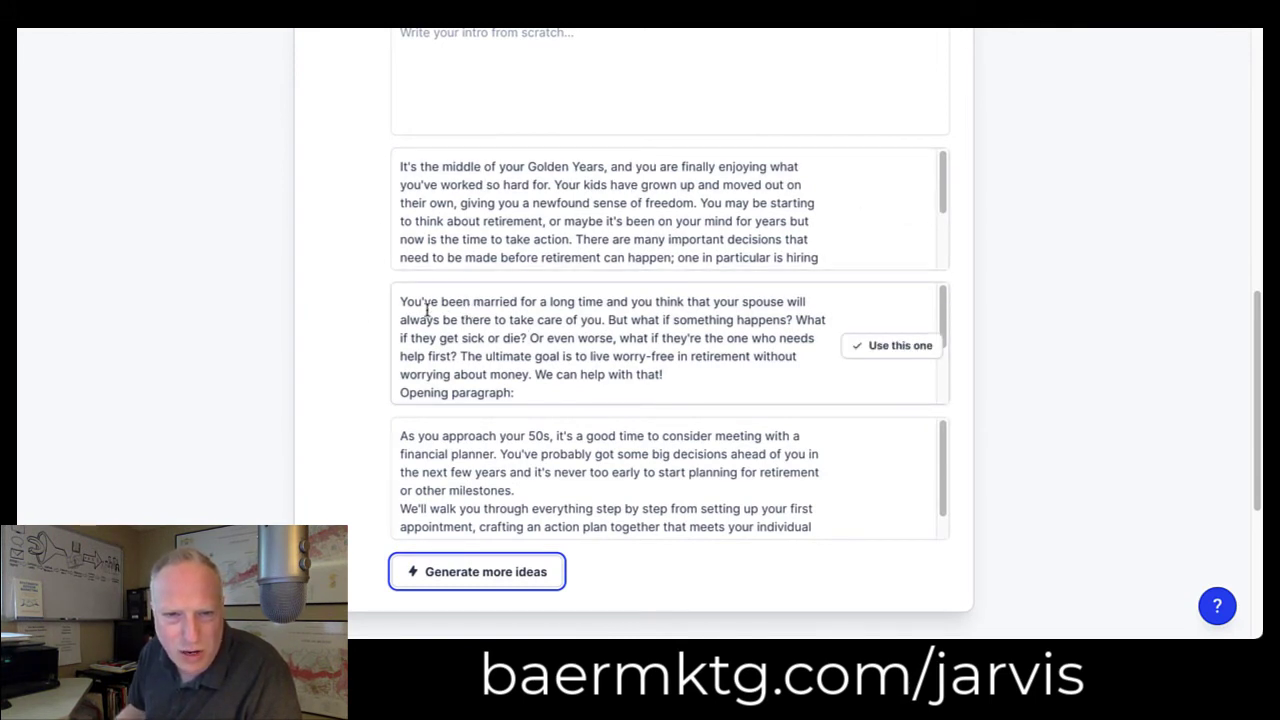
mouse_move(432, 316)
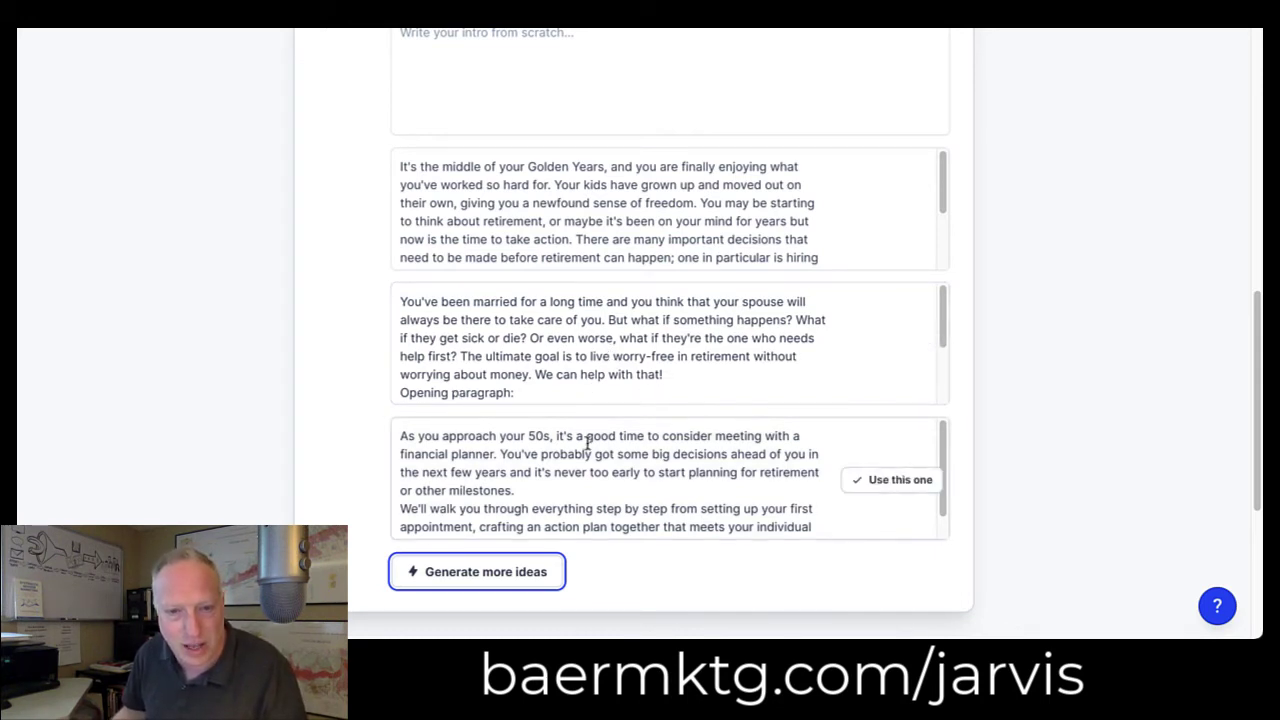
scroll(588, 443, "down", 1)
scroll(575, 445, "up", 1)
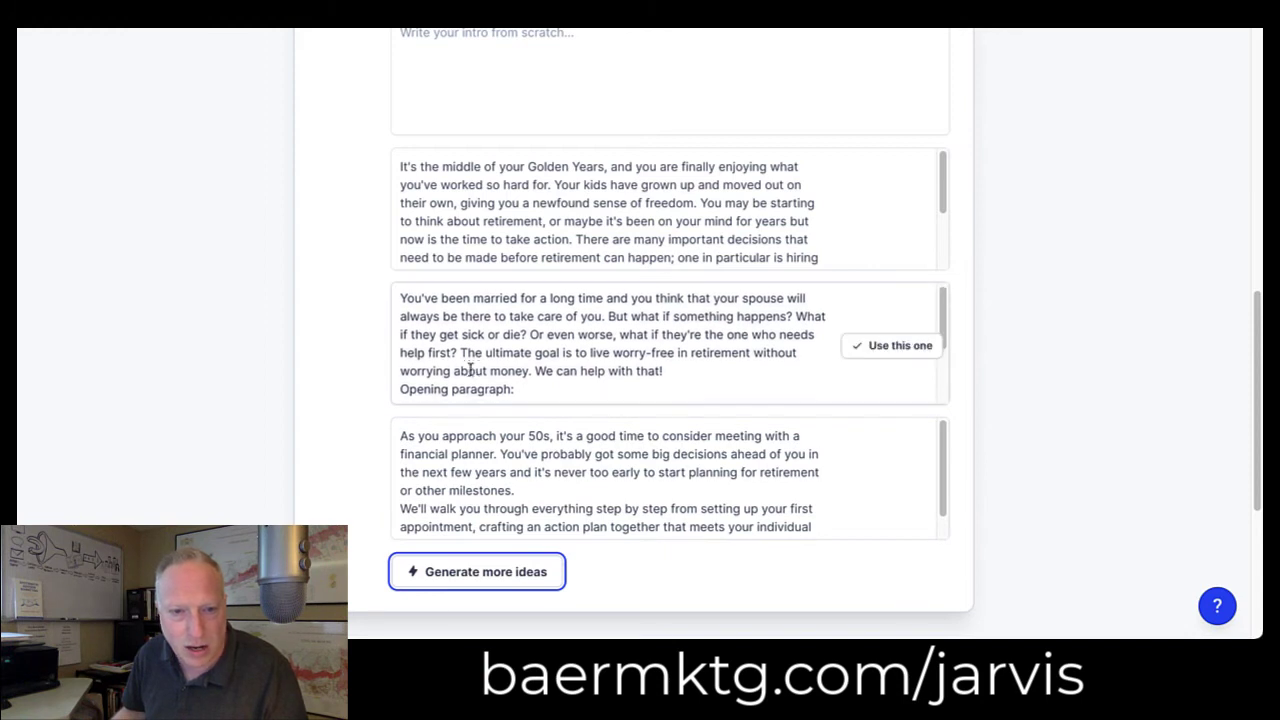
scroll(471, 366, "down", 2)
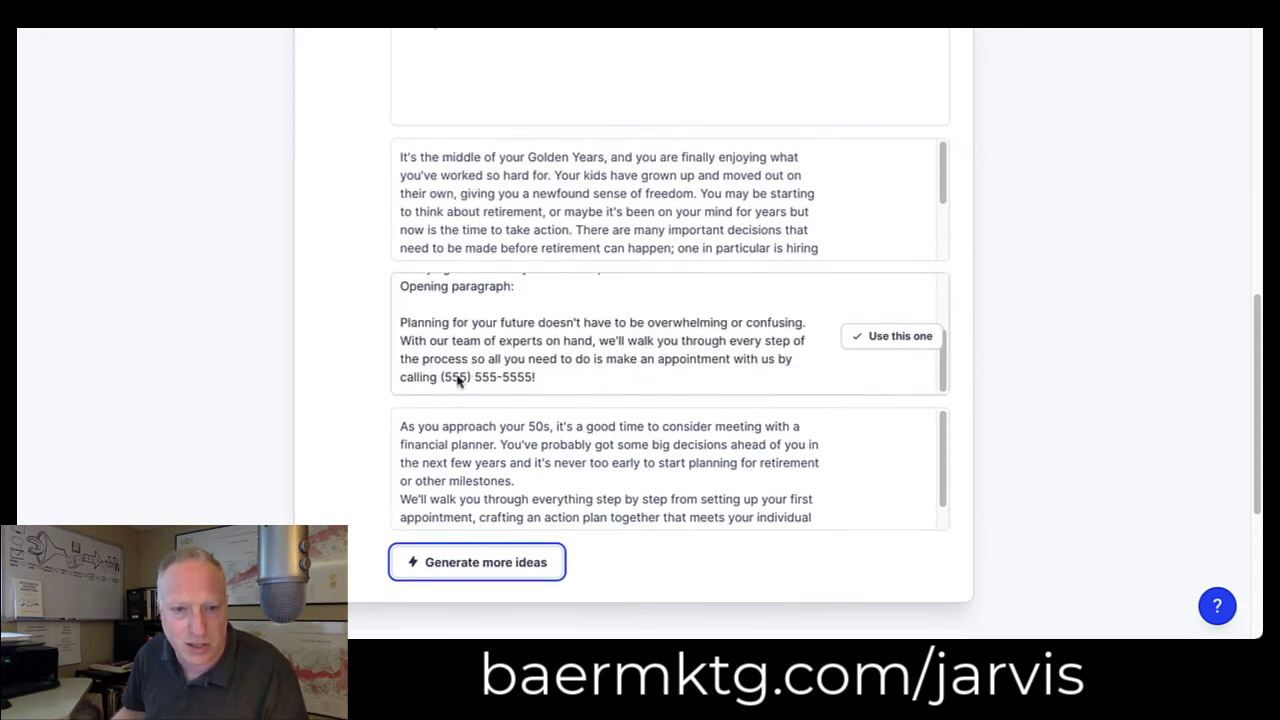
scroll(340, 431, "down", 1)
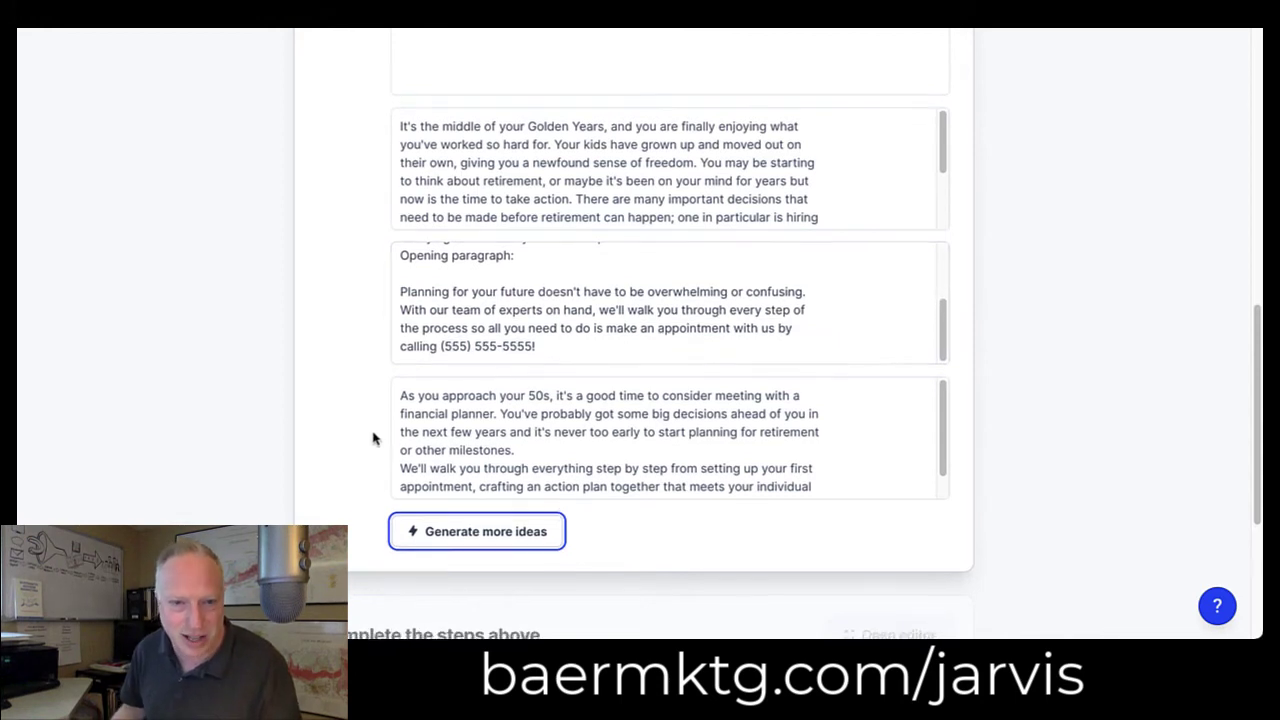
scroll(371, 437, "down", 1)
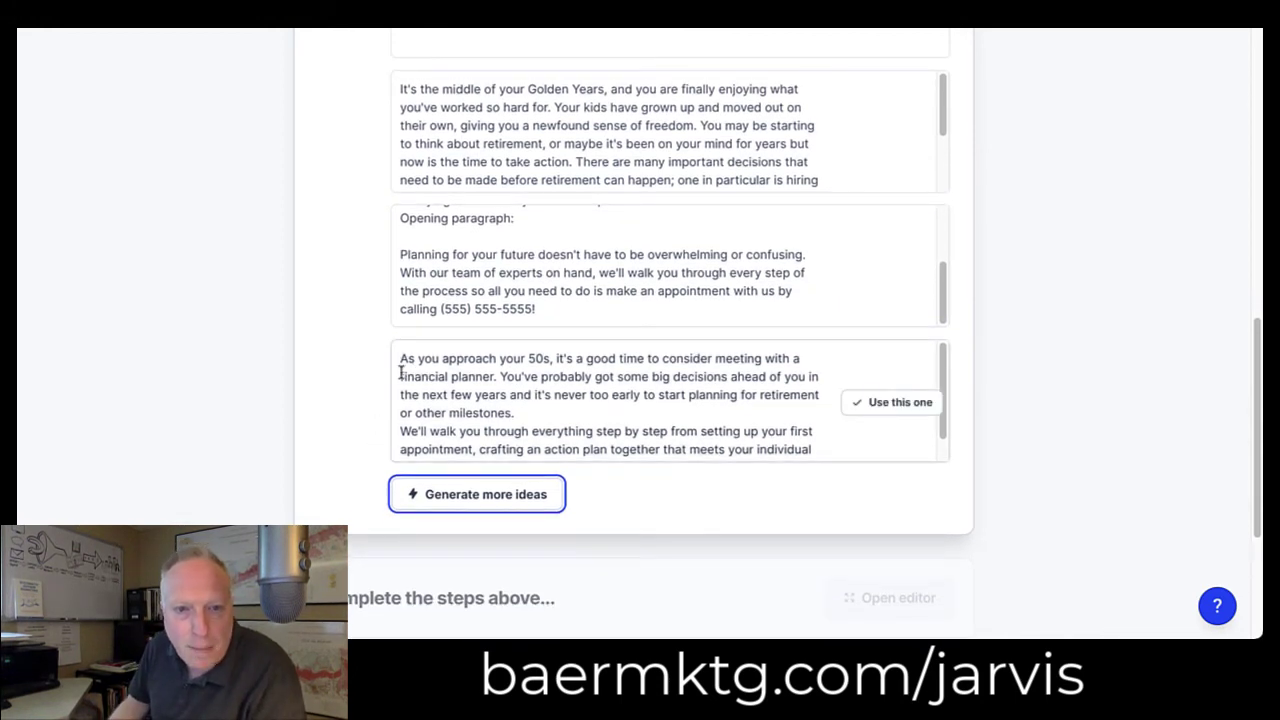
Change "50s" to "60s" in the suggestion beginning "As you approach your" and use it as the intro paragraph.
left_click(533, 358)
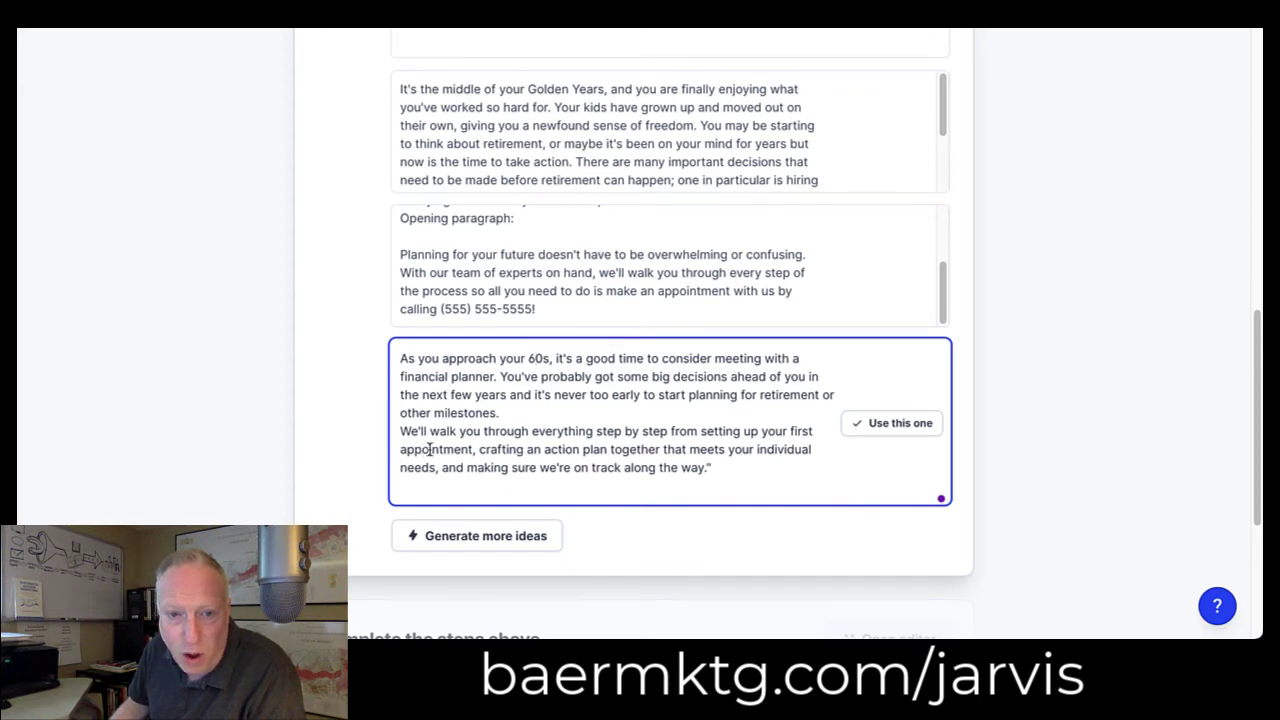
scroll(440, 440, "down", 1)
left_click(889, 370)
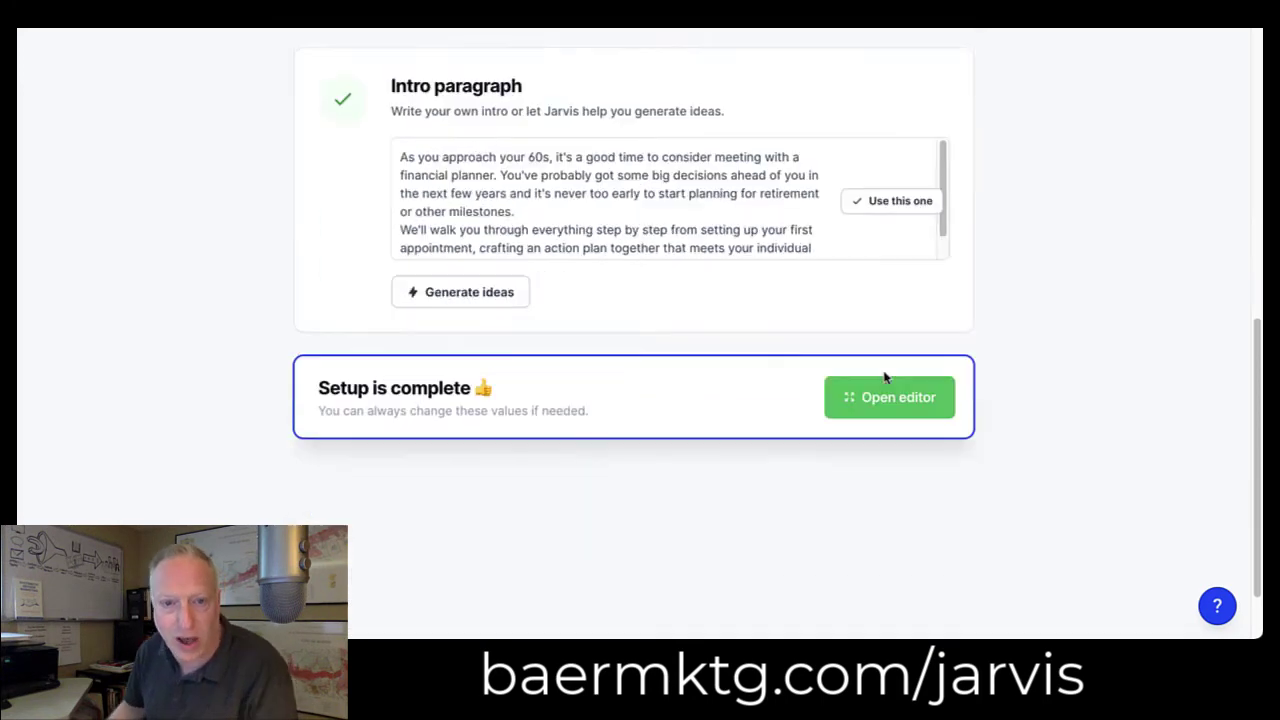
Open the completed setup in the editor and bring up the Blog Post Outline template in Power mode.
scroll(850, 375, "down", 2)
left_click(894, 326)
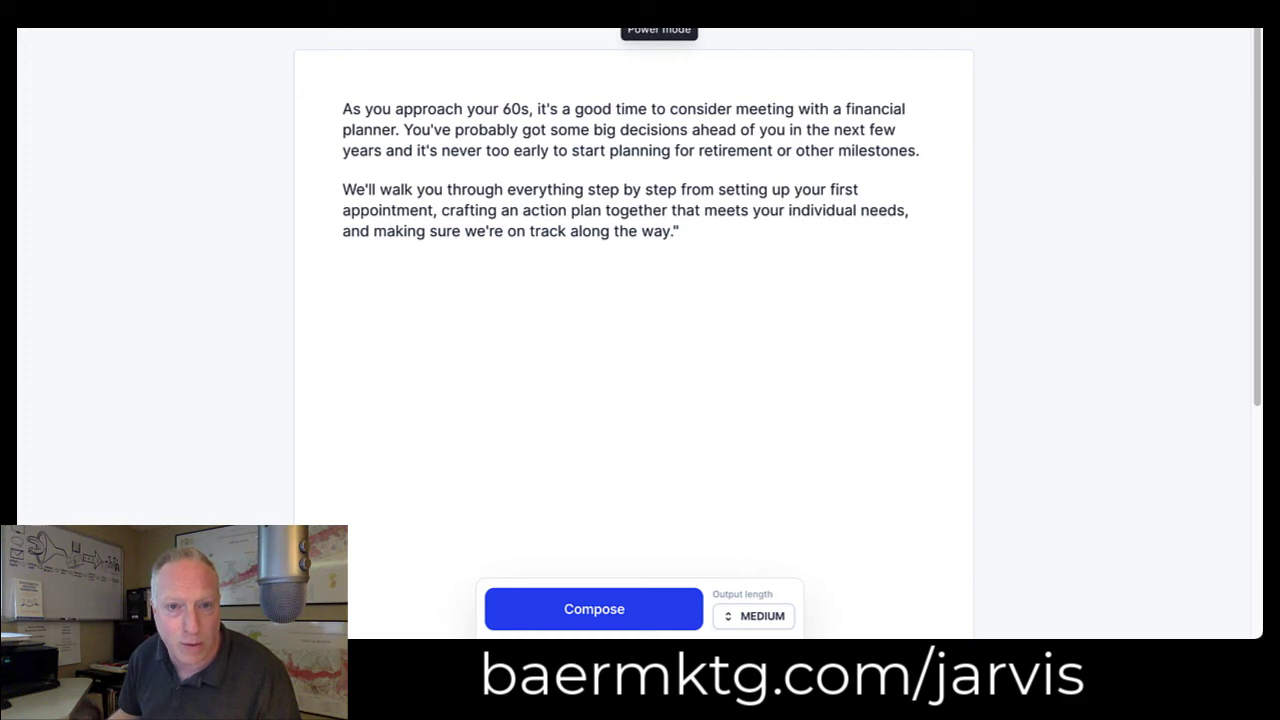
left_click(659, 10)
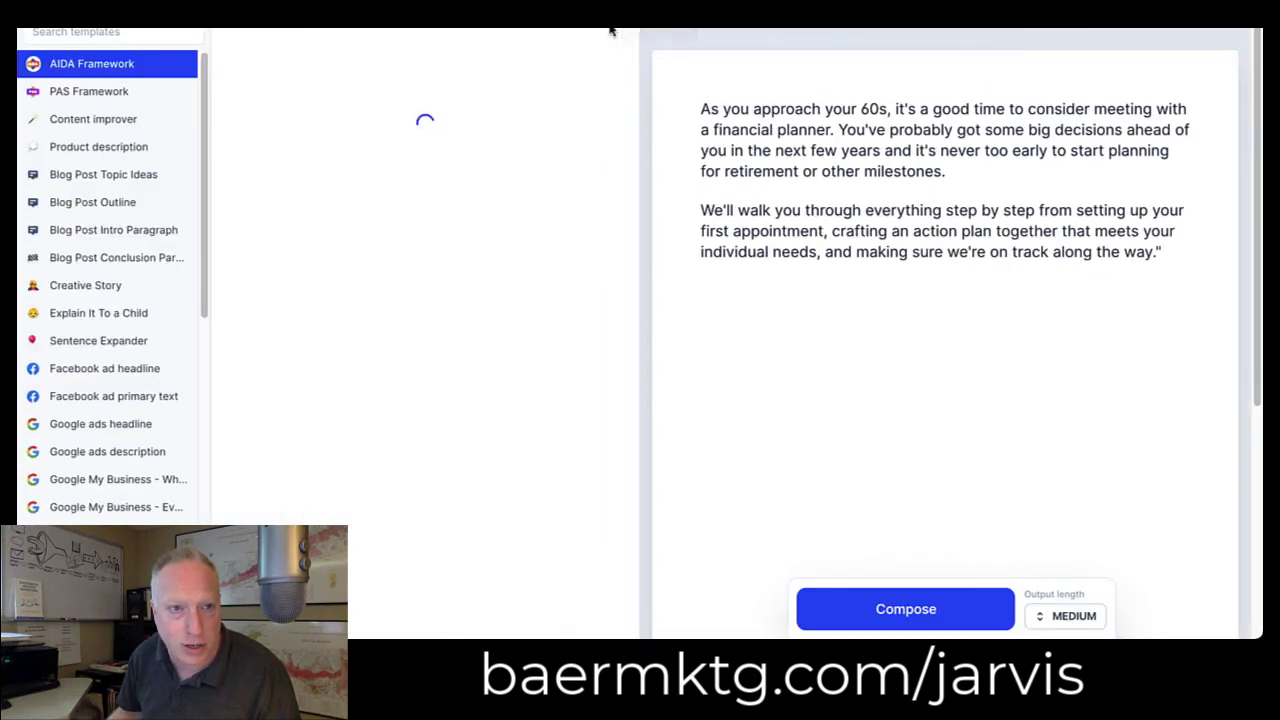
scroll(115, 332, "down", 3)
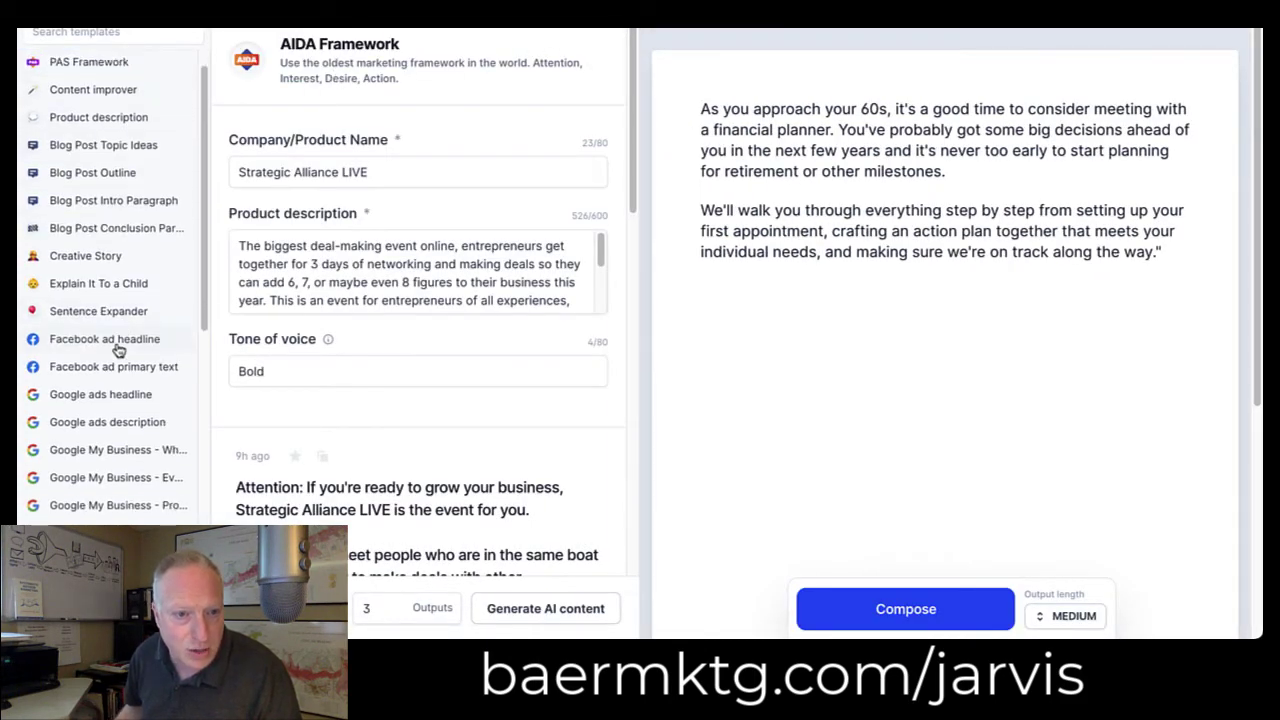
scroll(95, 220, "up", 2)
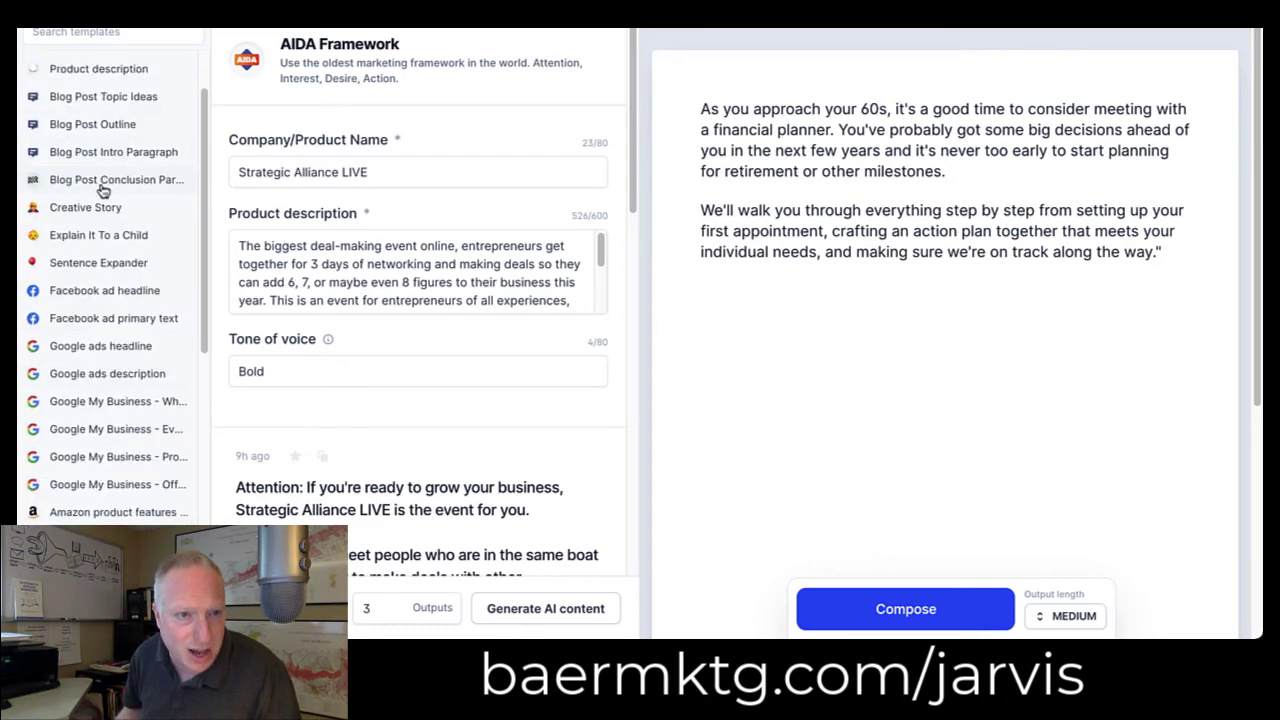
left_click(80, 131)
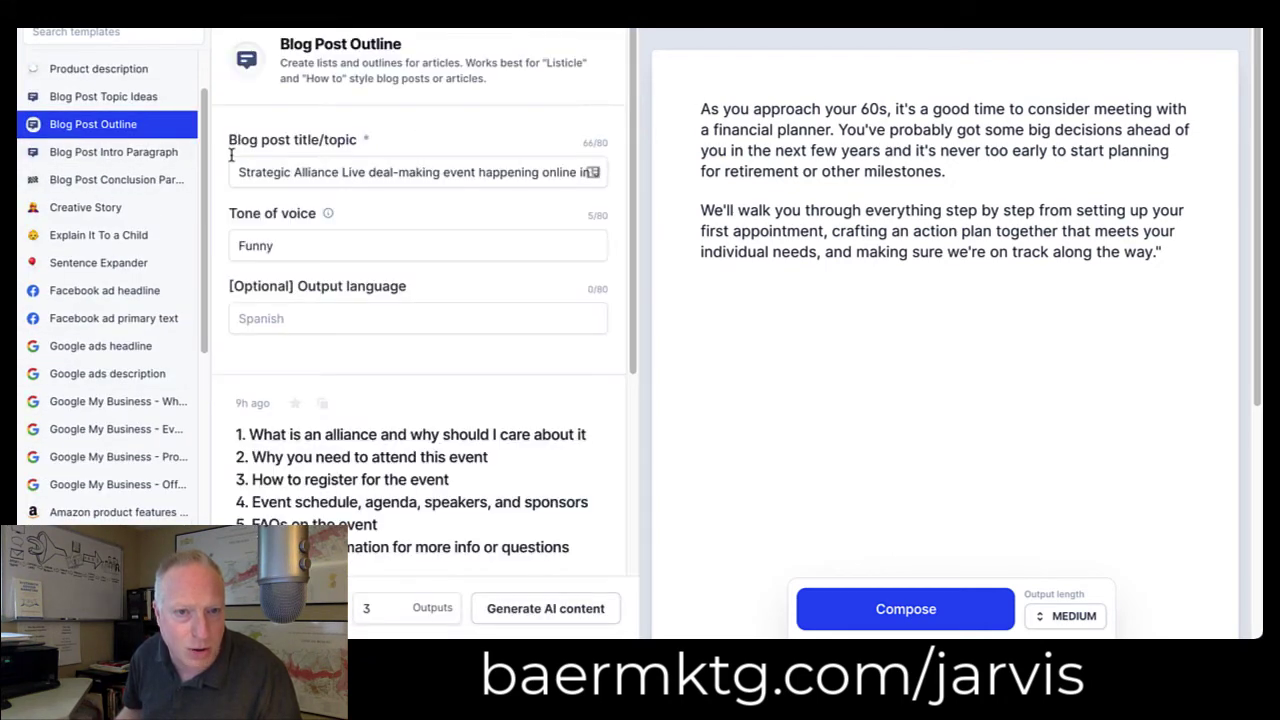
Replace the outline template's title/topic with the copied post title "Meet with a Financial Planner in Your 50s: 3 Easy Steps".
left_click(365, 172)
key("ctrl+a")
key("BackSpace")
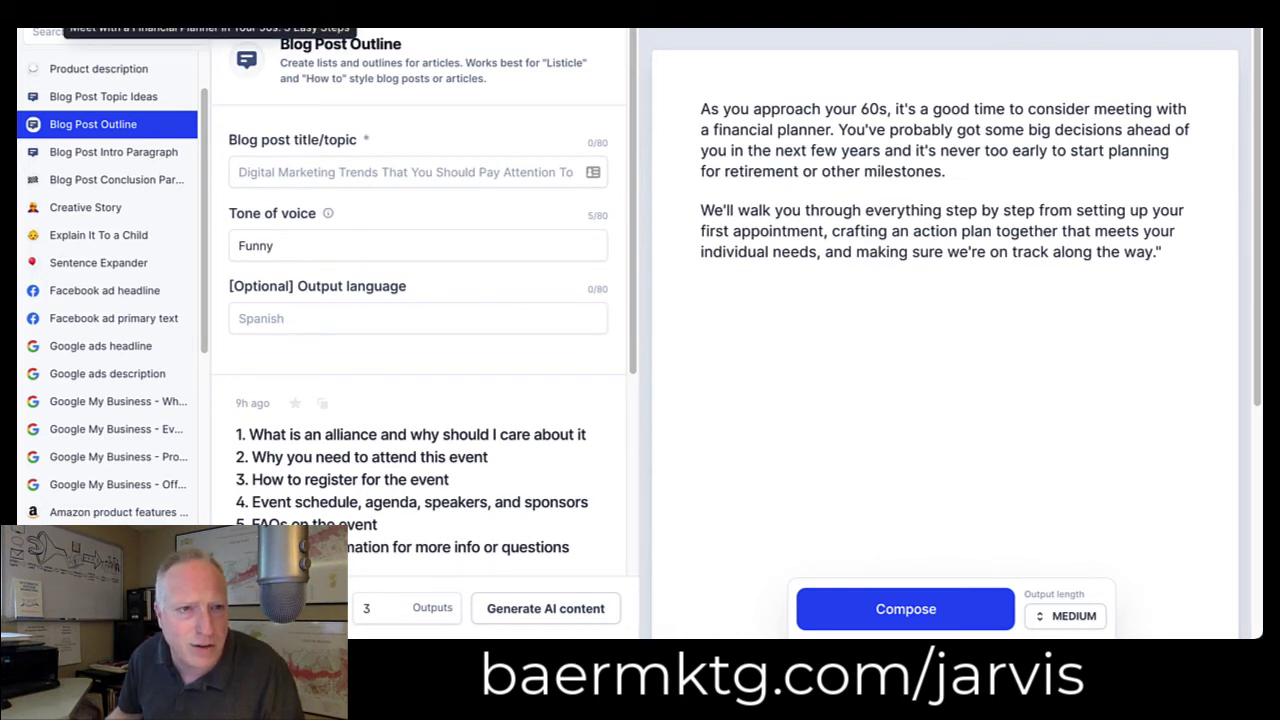
left_click(323, 171)
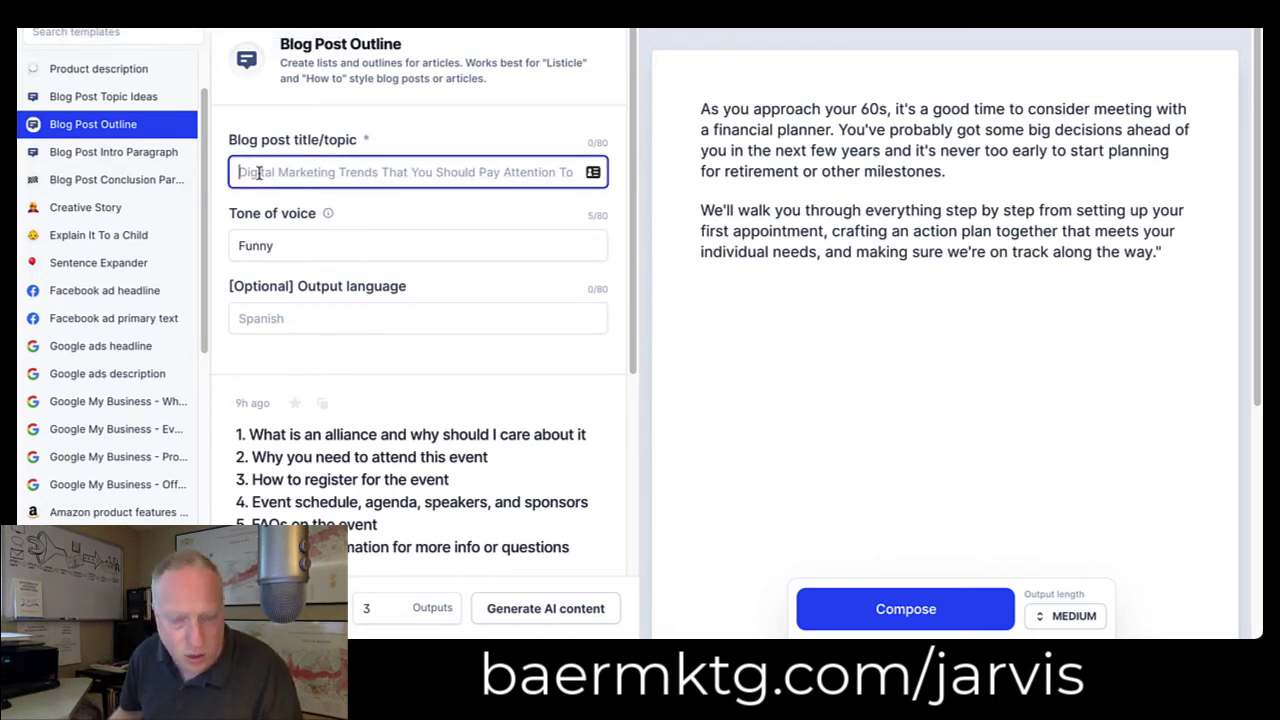
key("ctrl+v")
Set the outline's tone of voice to "casual" and generate the outlines.
left_click(246, 248)
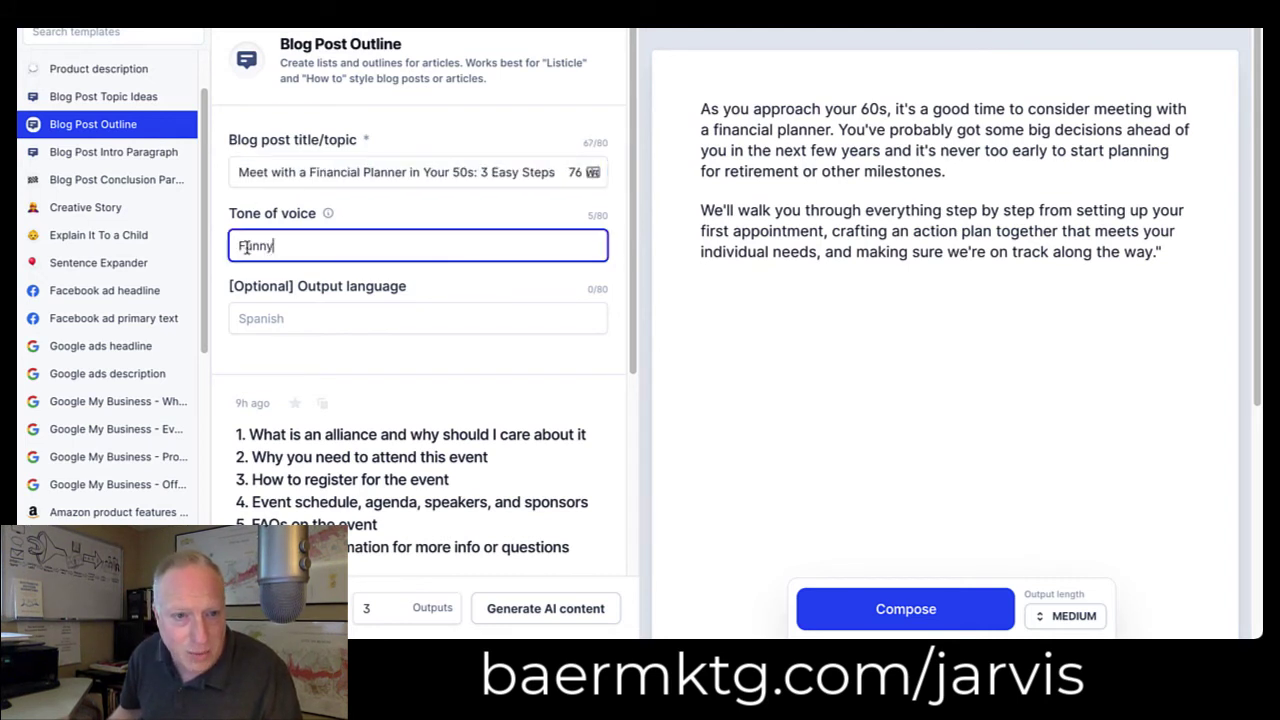
double_click(246, 248)
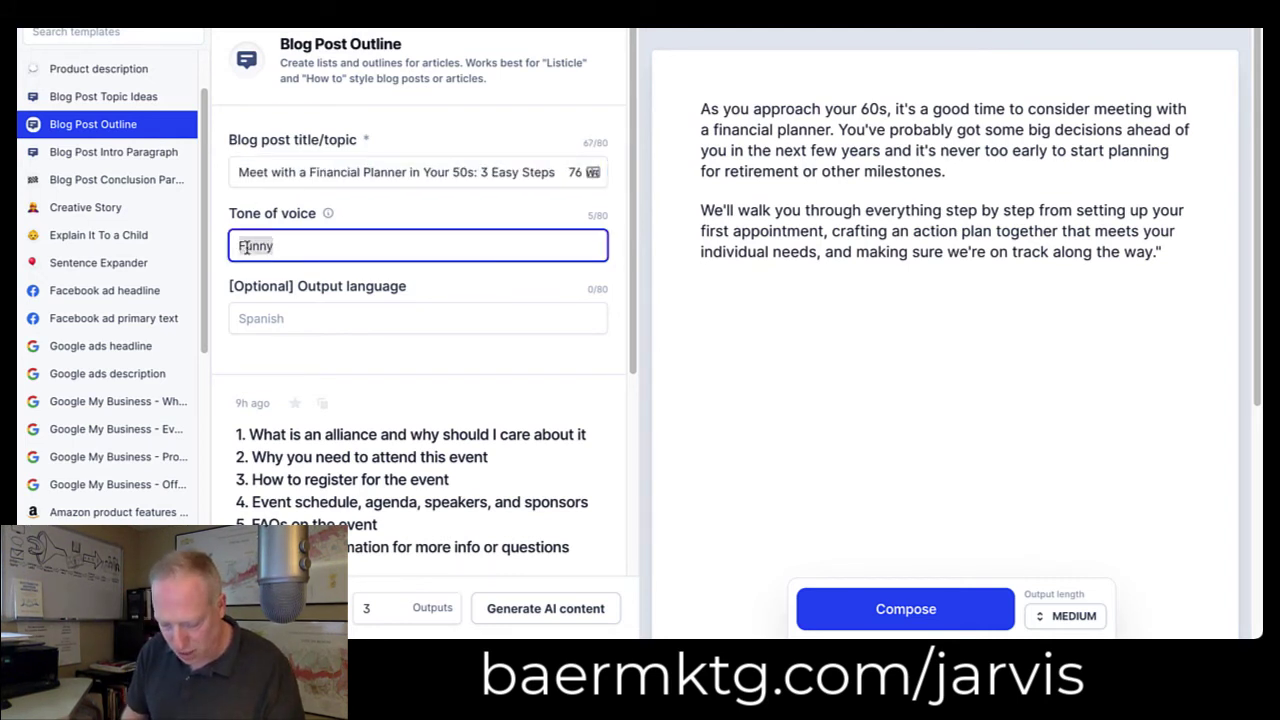
type("casual")
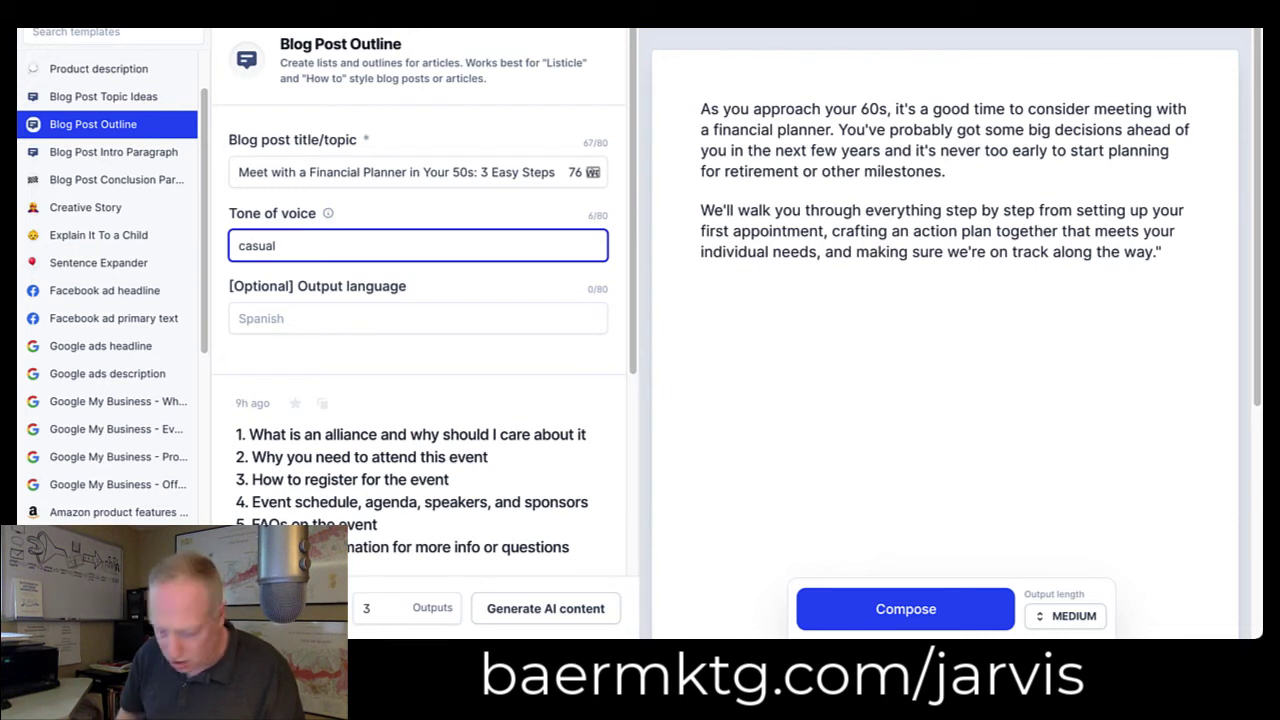
key("Return")
Copy the six-point outline starting with "What is a financial planner" below the intro paragraphs and remove the extra blank line above it.
scroll(318, 381, "down", 1)
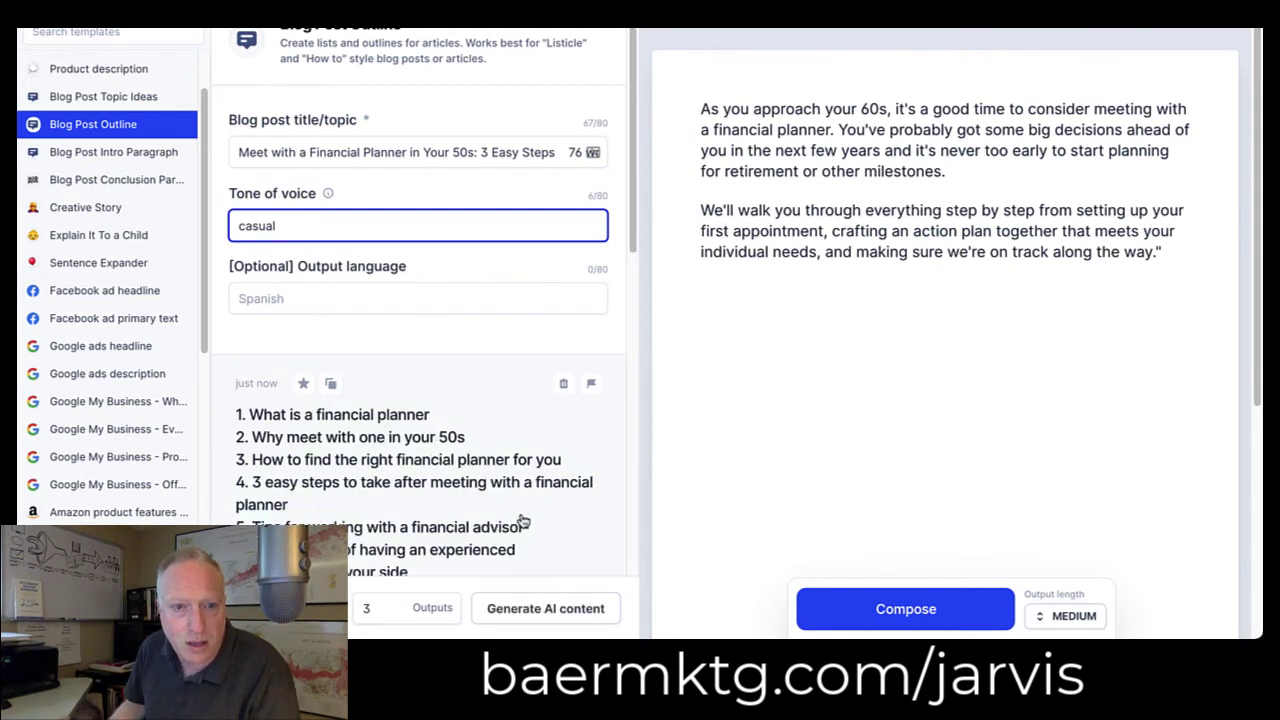
scroll(477, 493, "down", 3)
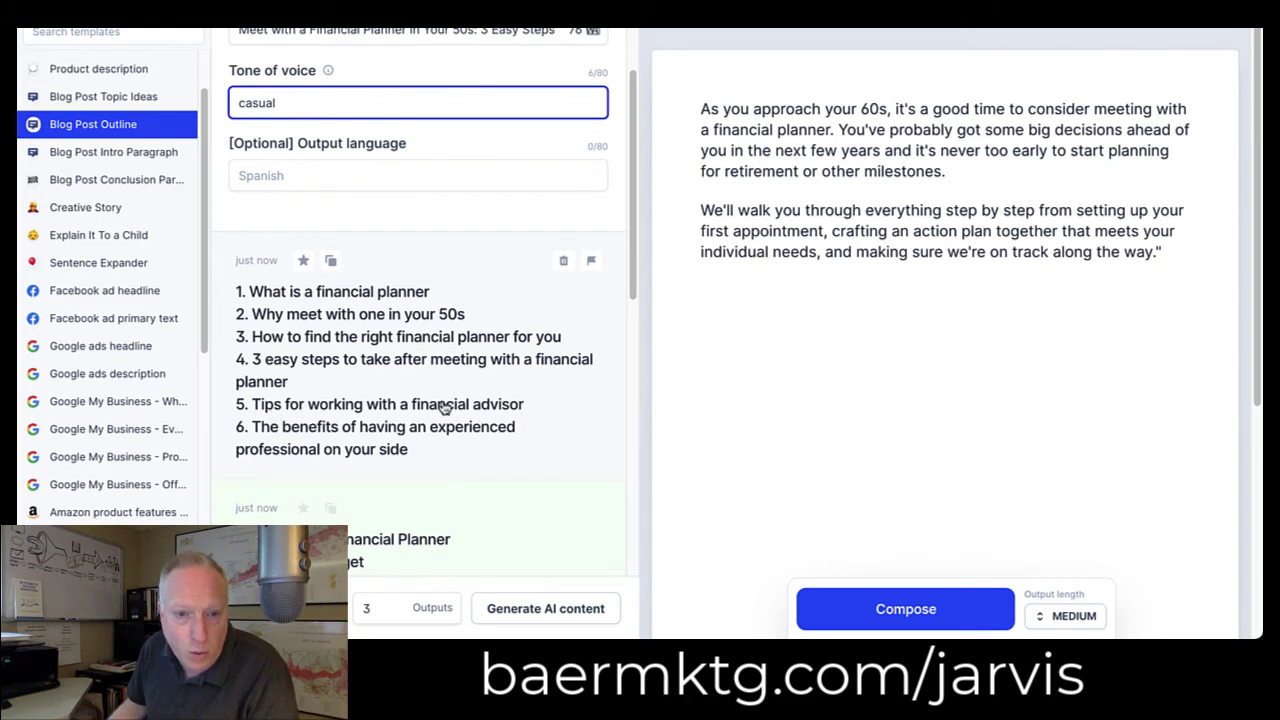
scroll(444, 407, "down", 1)
scroll(444, 407, "down", 1)
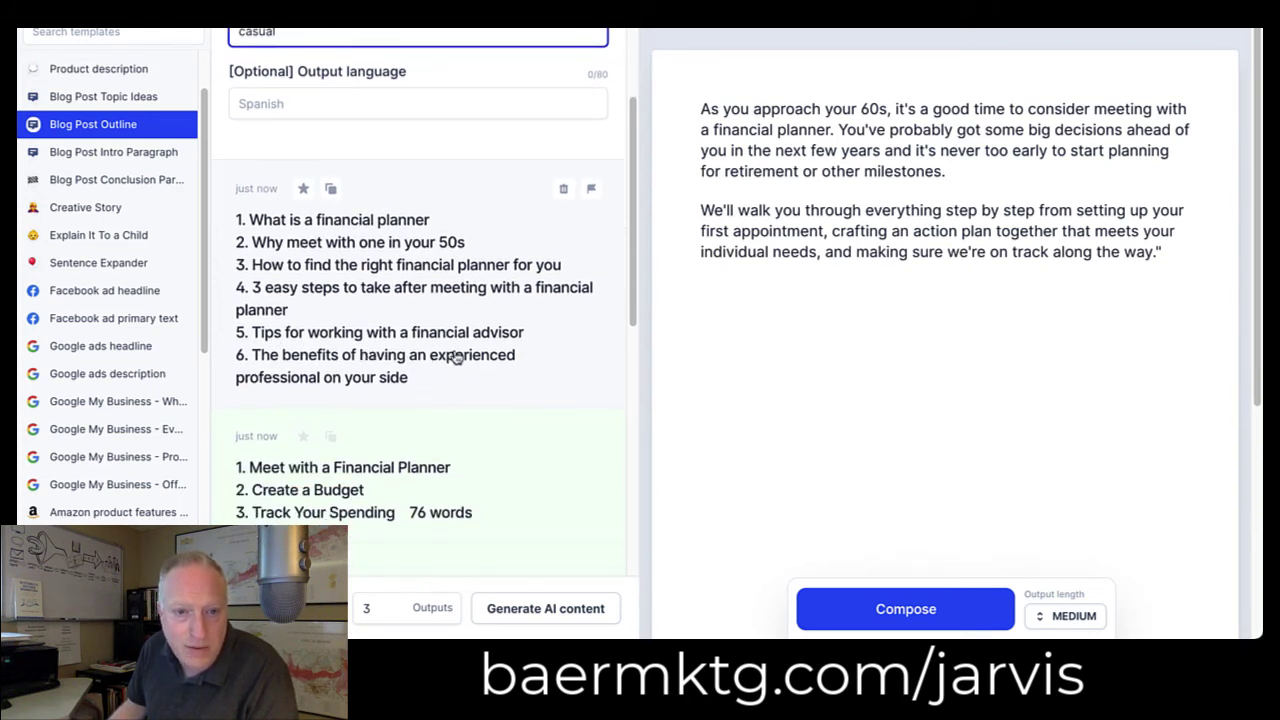
scroll(390, 382, "down", 3)
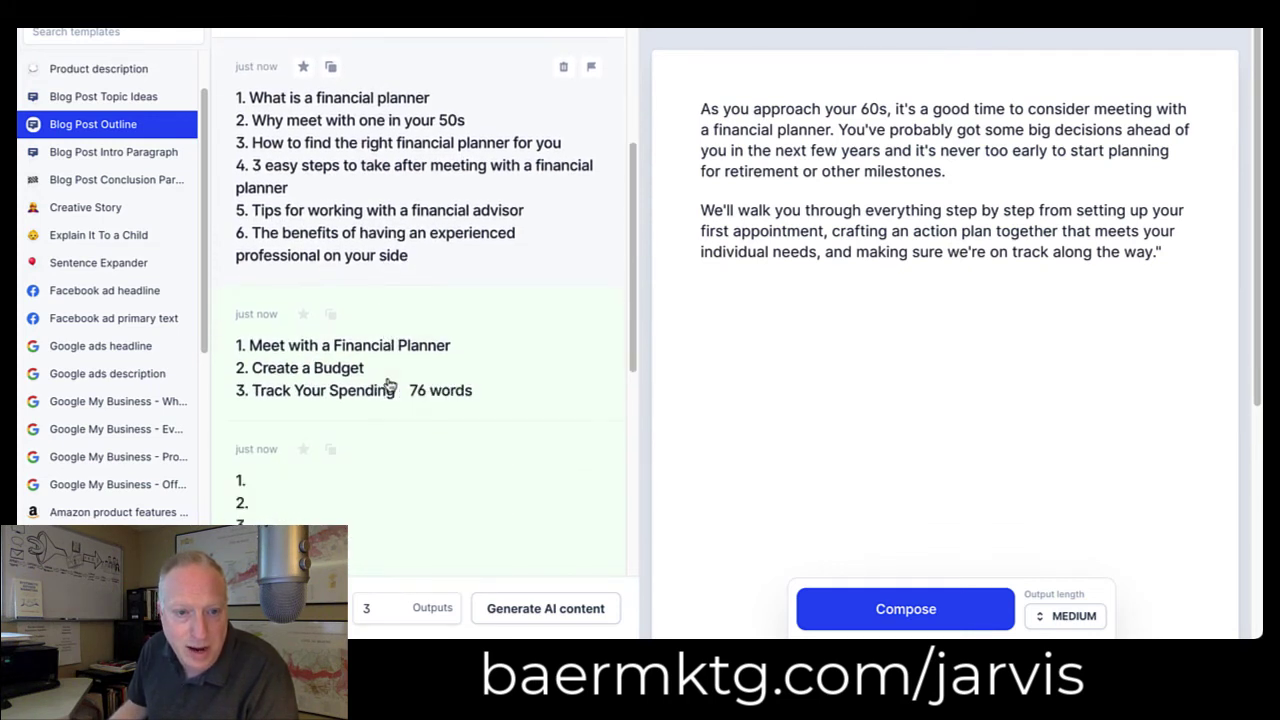
scroll(340, 371, "up", 6)
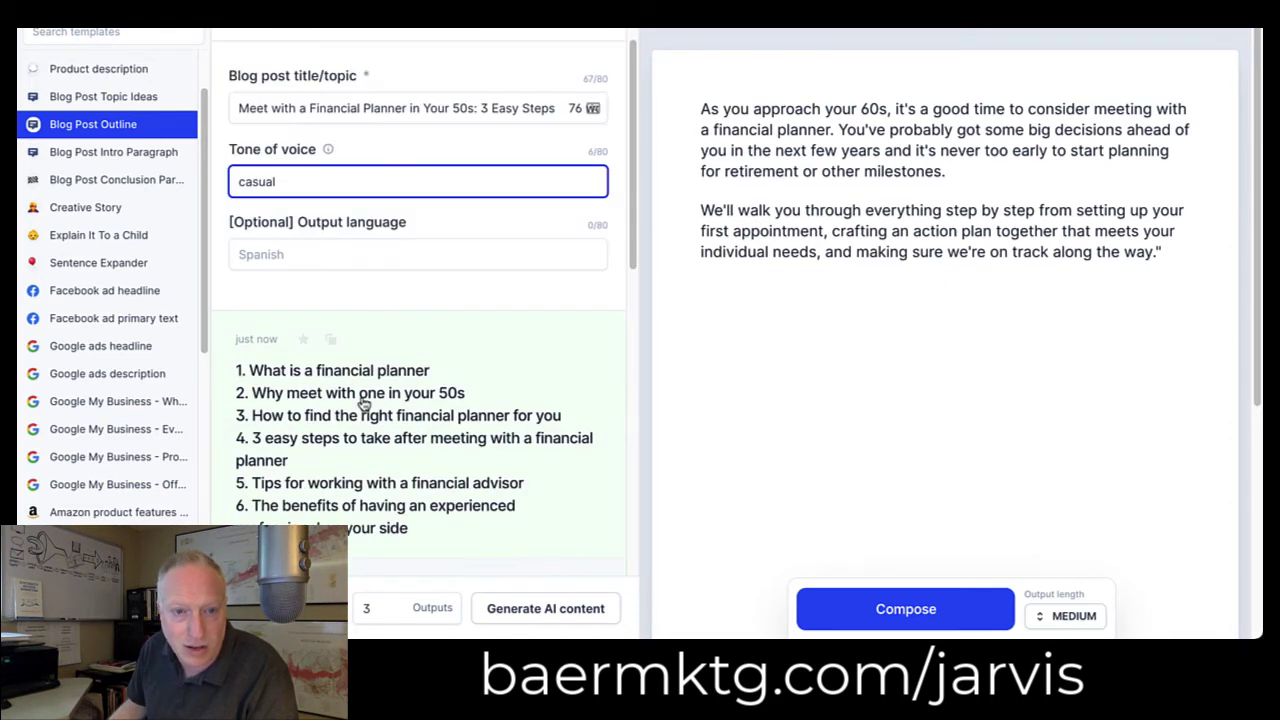
left_click(331, 341)
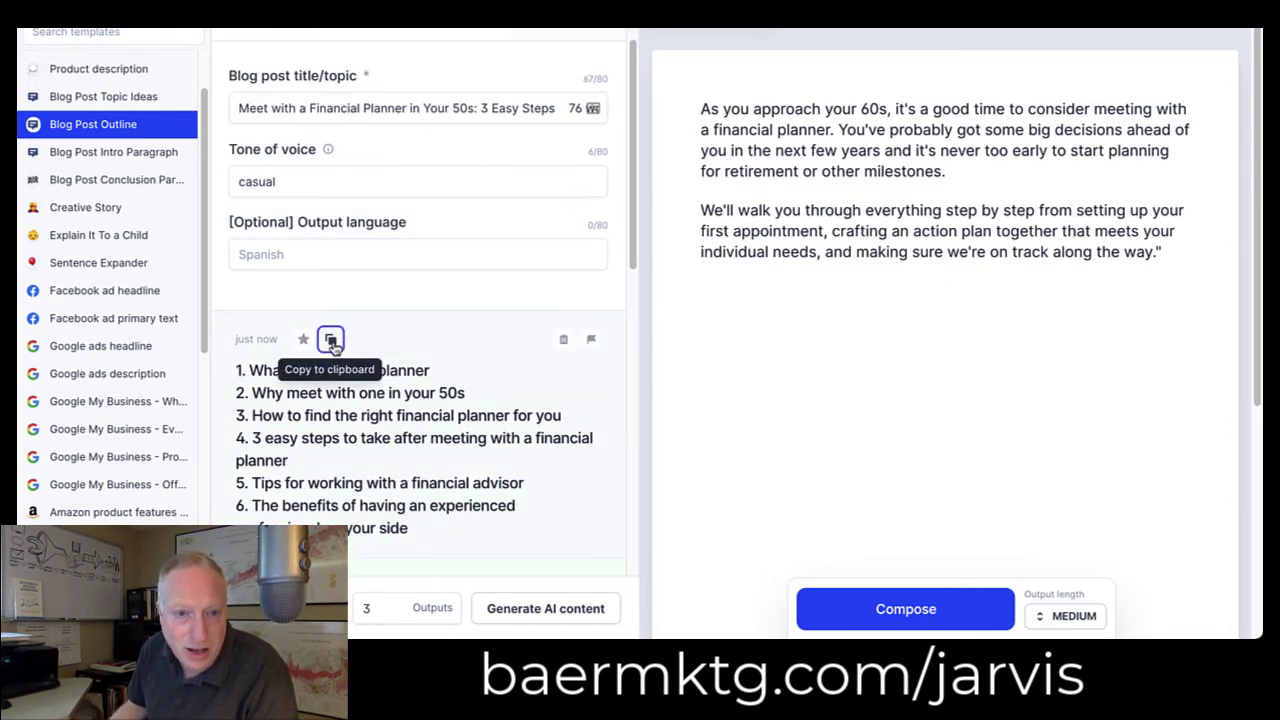
left_click(743, 302)
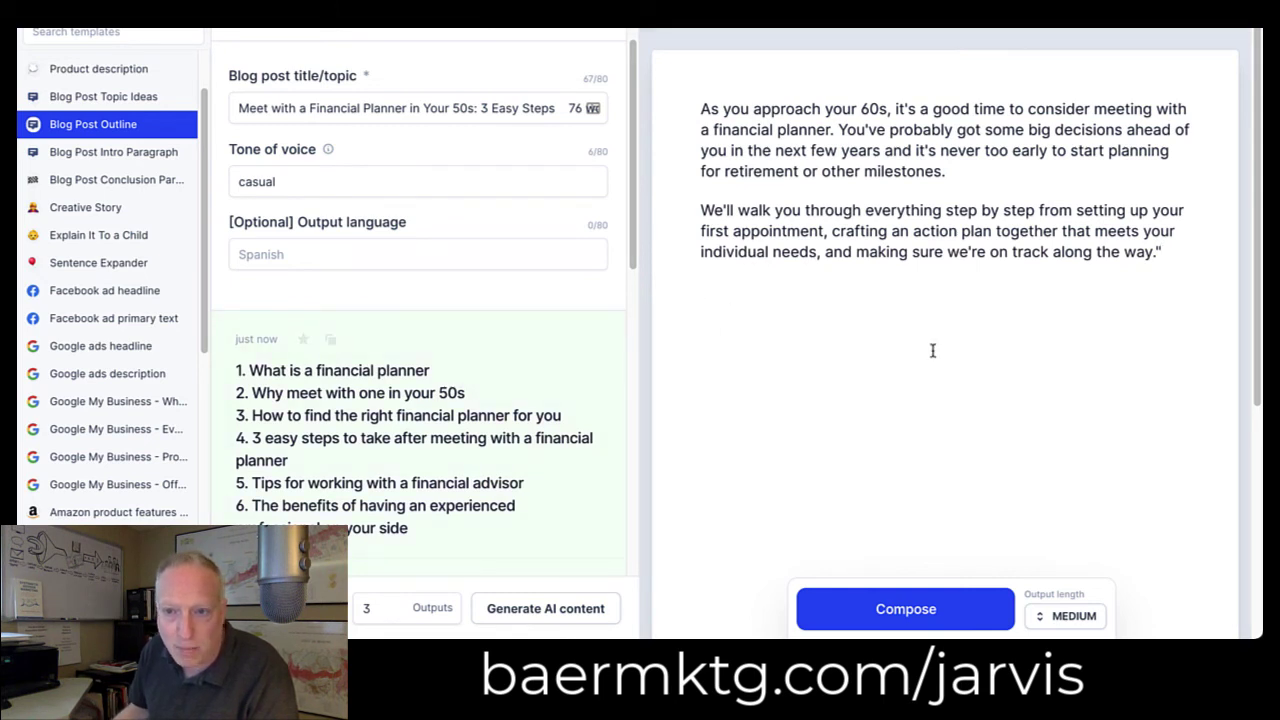
key("Return")
key("Return")
key("ctrl+v")
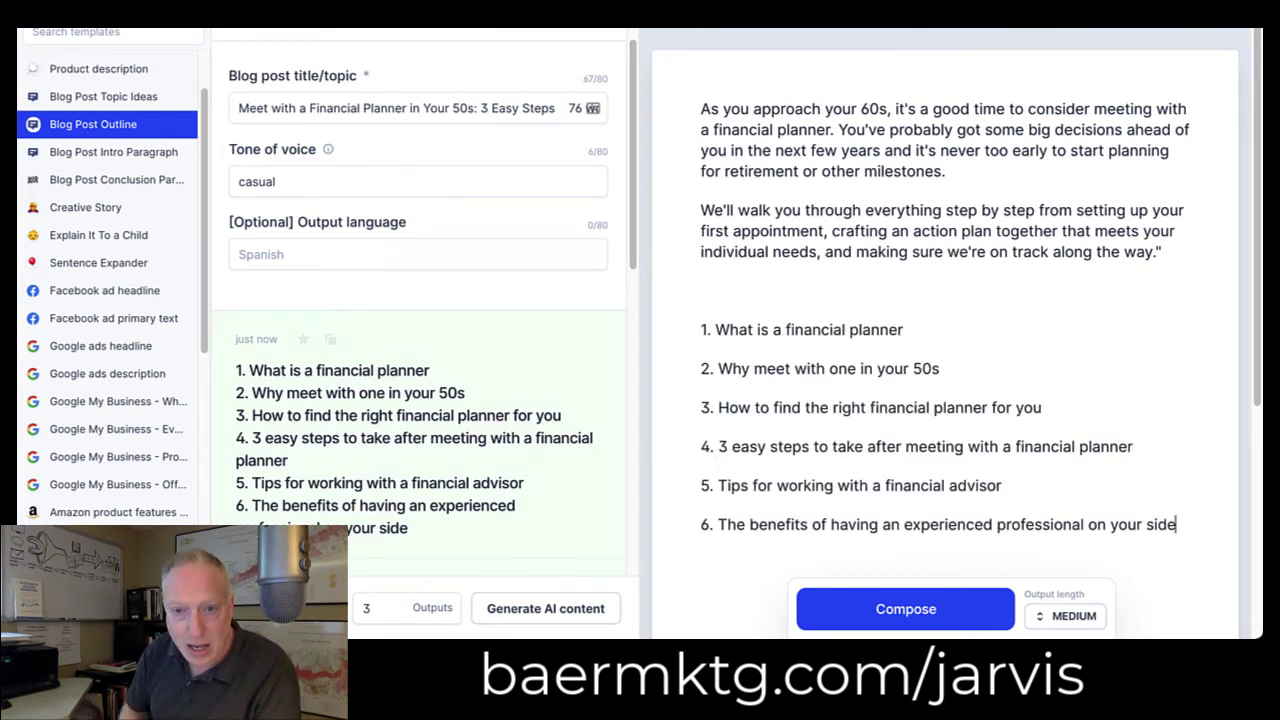
left_click(850, 285)
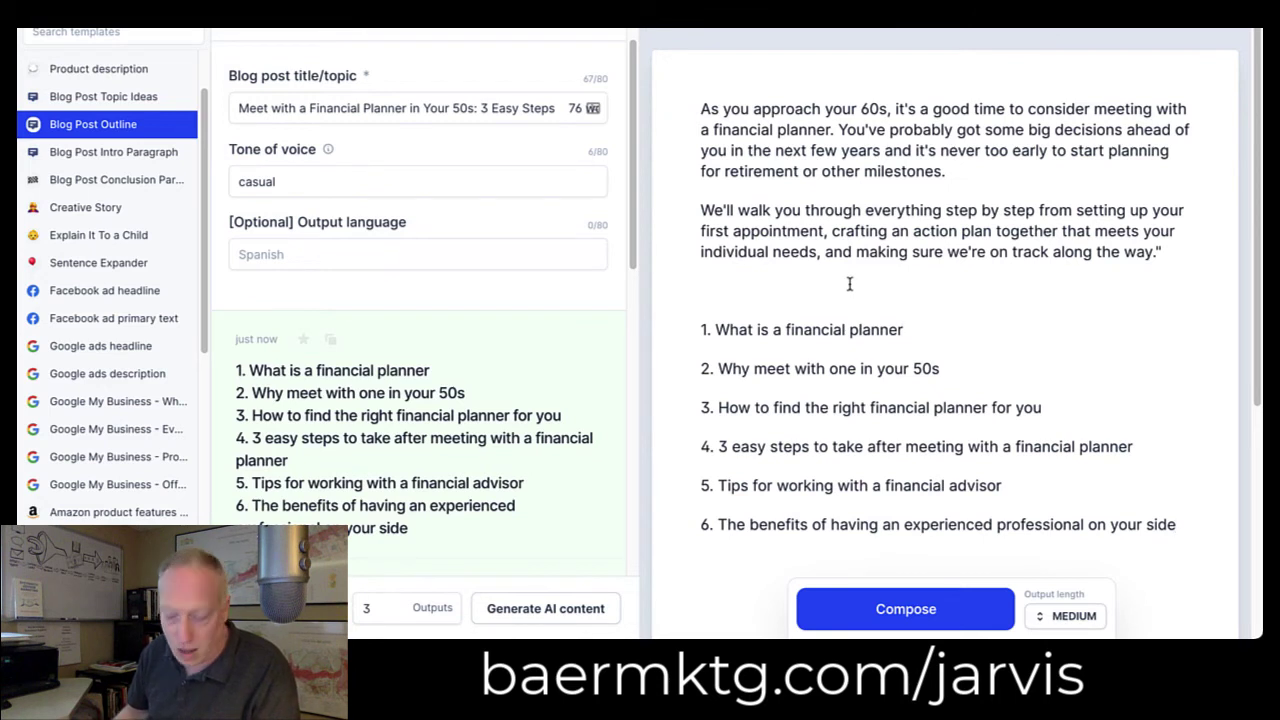
key("BackSpace")
Select the outline heading "1. What is a financial planner" and open the Blog Post Intro Paragraph template.
left_click_drag(908, 290, 700, 290)
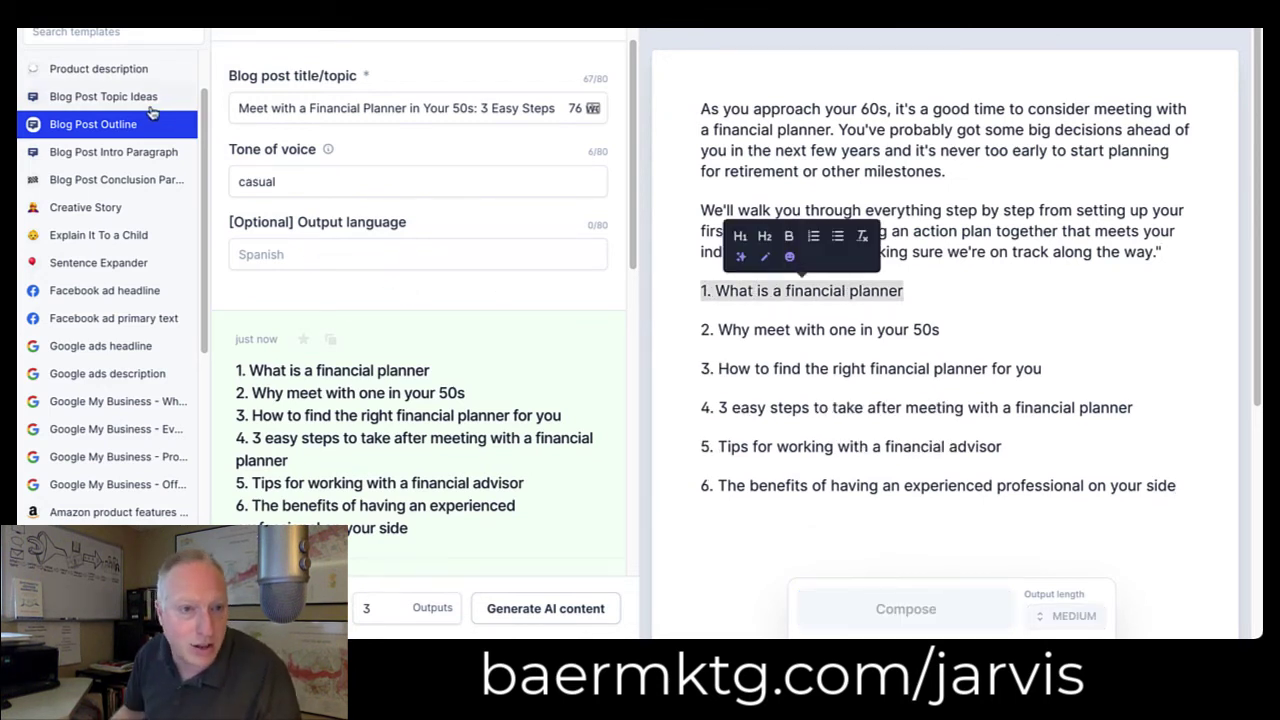
left_click(71, 152)
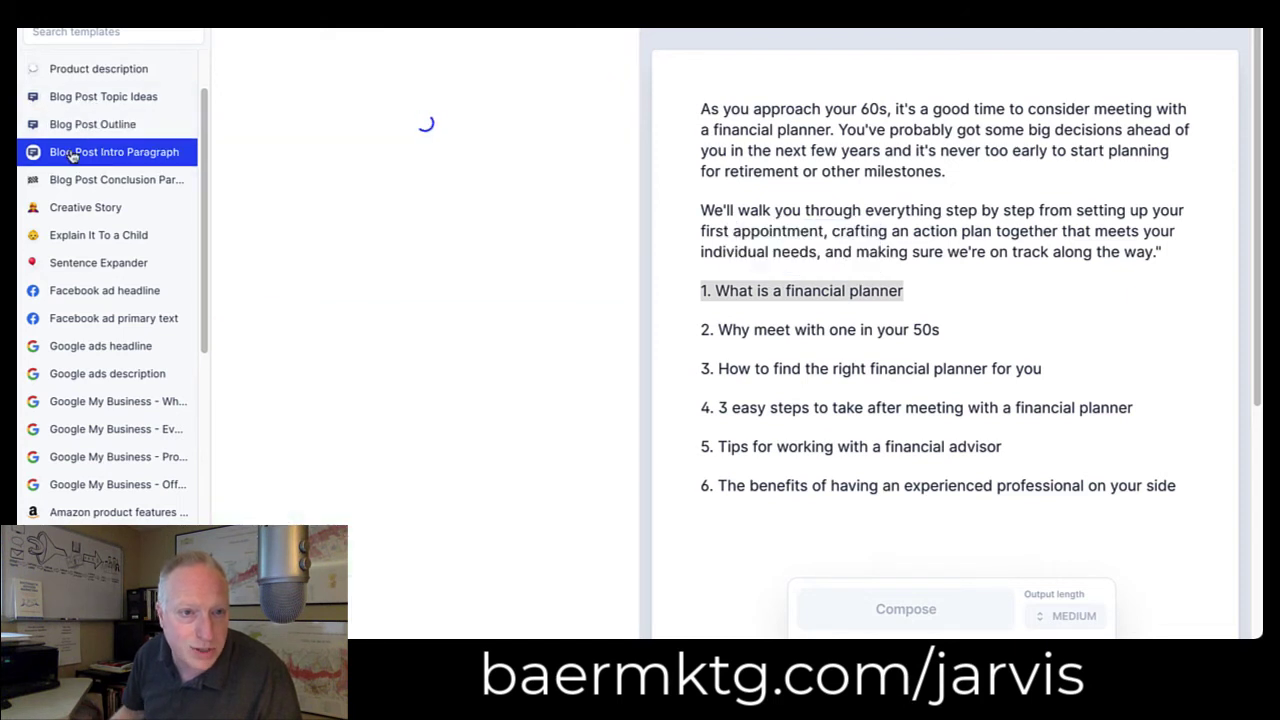